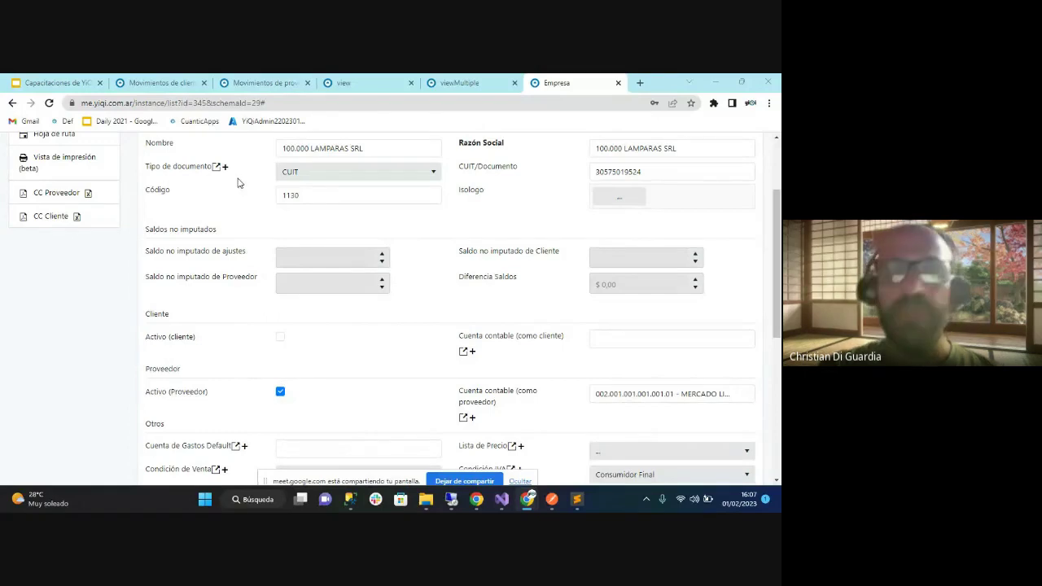
# Switch to the Google Slides deck and present the "Clientes y proveedores: Todos son empresas" and "La empresa propia" slides
pyautogui.click(71, 82)
pyautogui.click(82, 290)
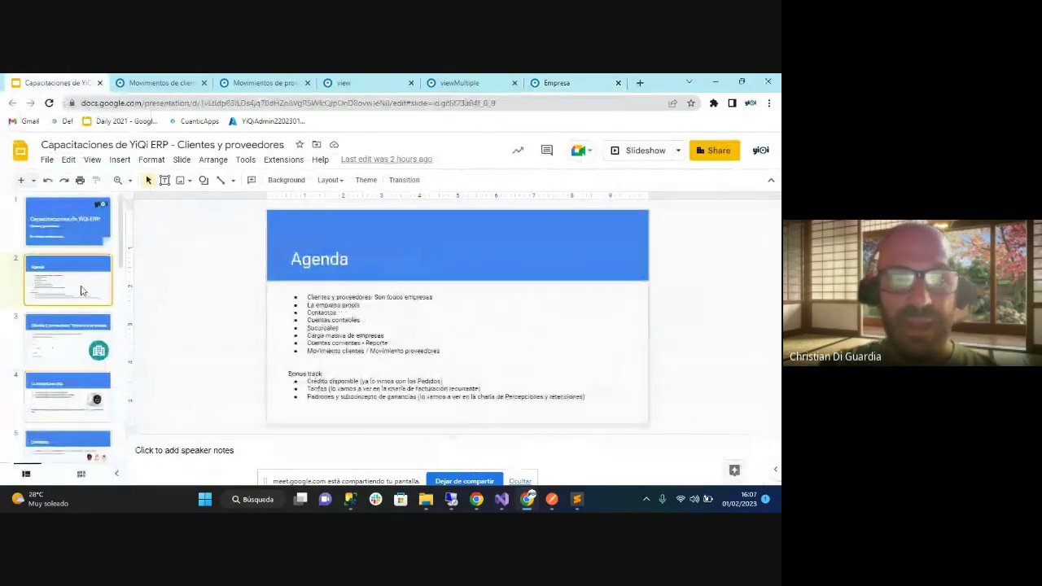
pyautogui.click(87, 332)
pyautogui.click(642, 150)
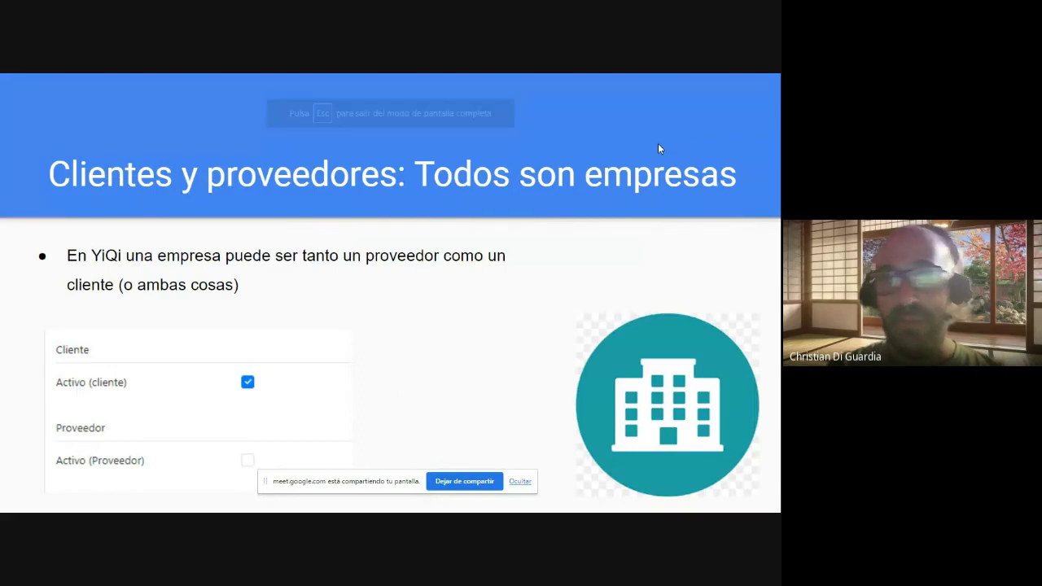
pyautogui.press('Right')
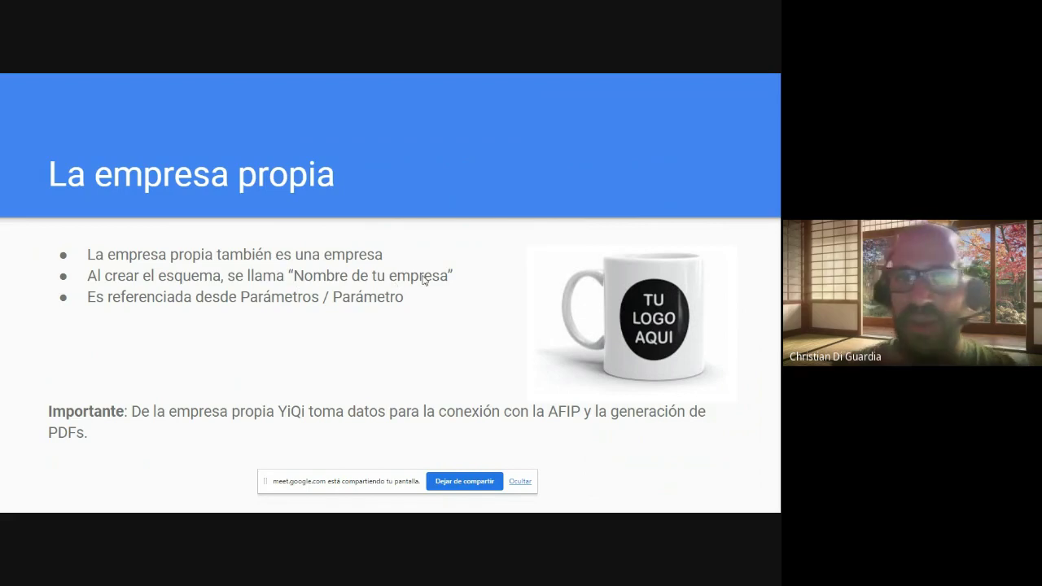
pyautogui.press('Escape')
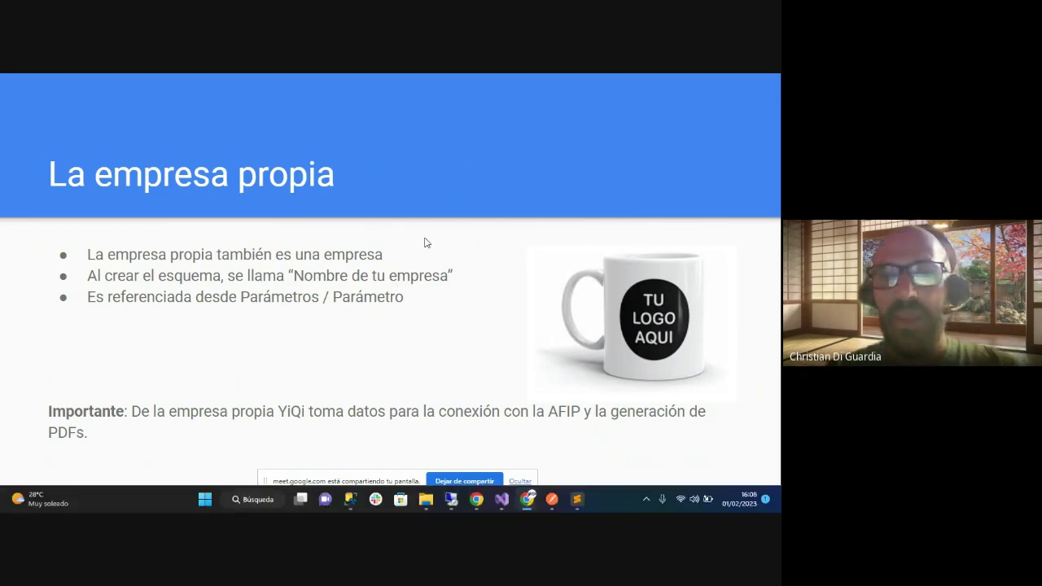
# Return to the Empresa page in YiQi, go back to the company list, search for "qa" and open the QA ERP record
pyautogui.click(562, 82)
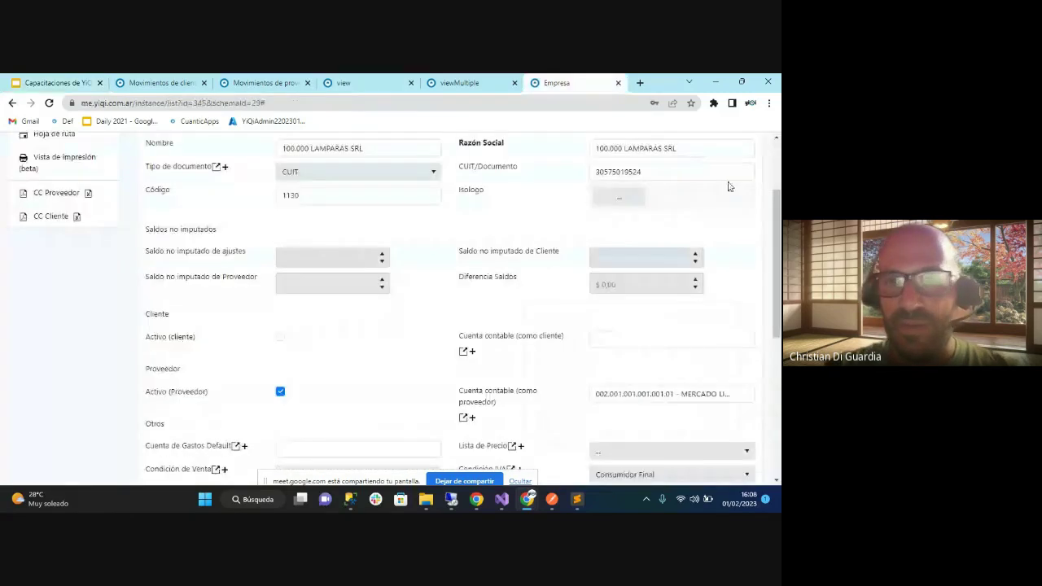
pyautogui.scroll(2, 732, 184)
pyautogui.click(743, 180)
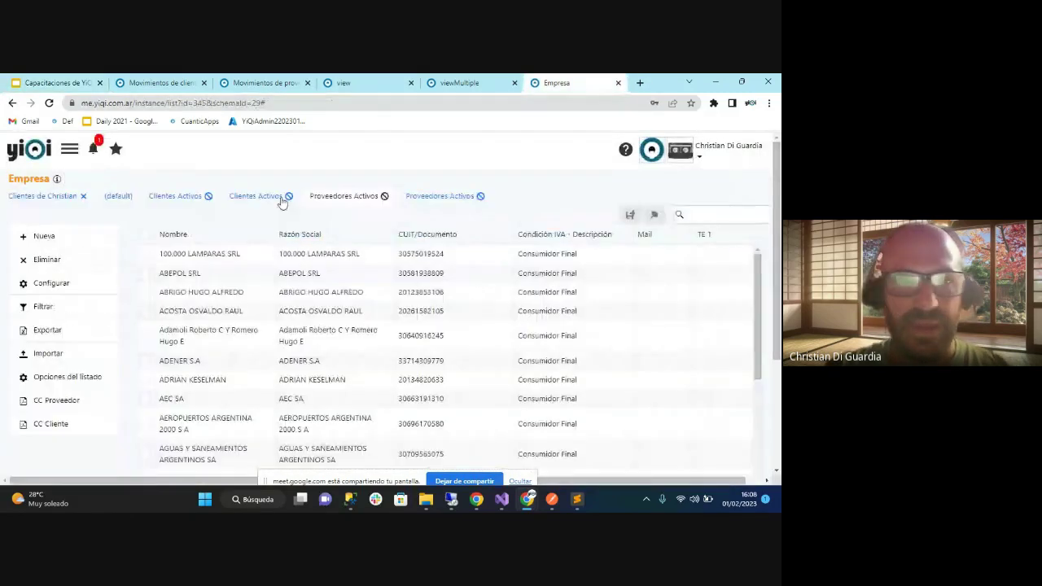
pyautogui.click(708, 214)
pyautogui.write('qa')
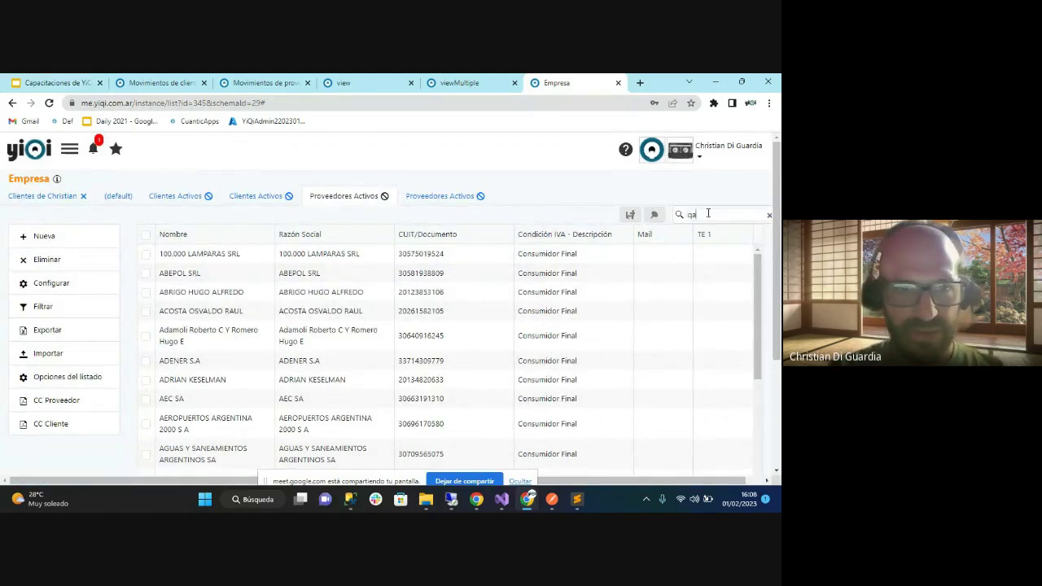
pyautogui.press('Return')
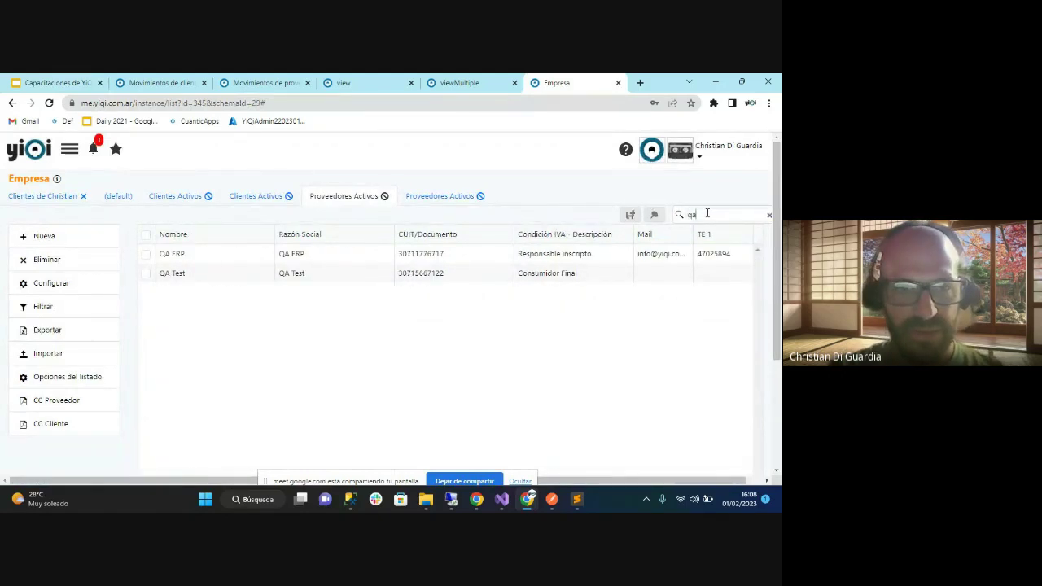
pyautogui.click(198, 256)
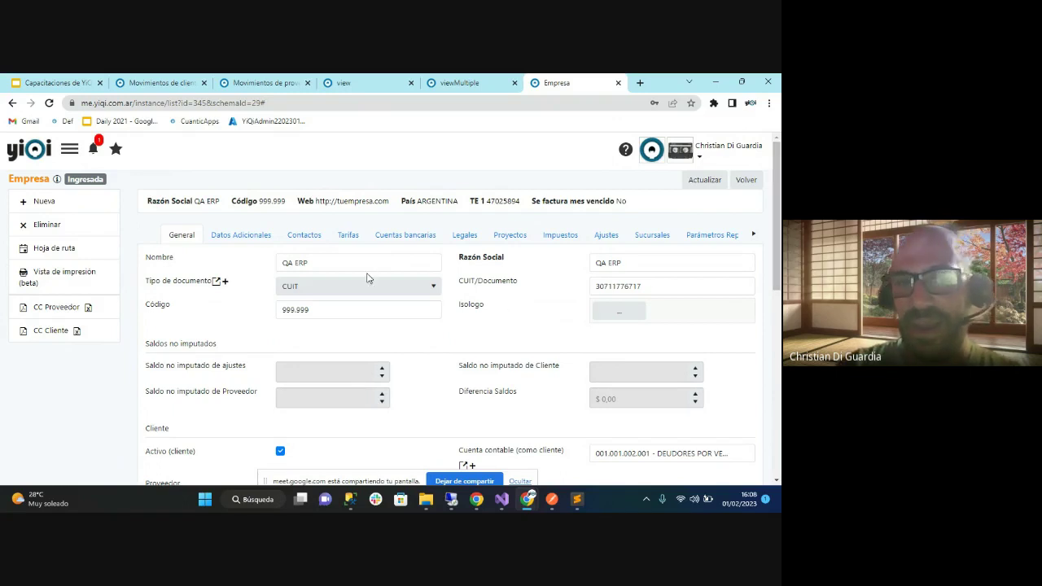
# Review QA ERP's name, legal name and tax ID fields, as well as its additional data
pyautogui.tripleClick(345, 261)
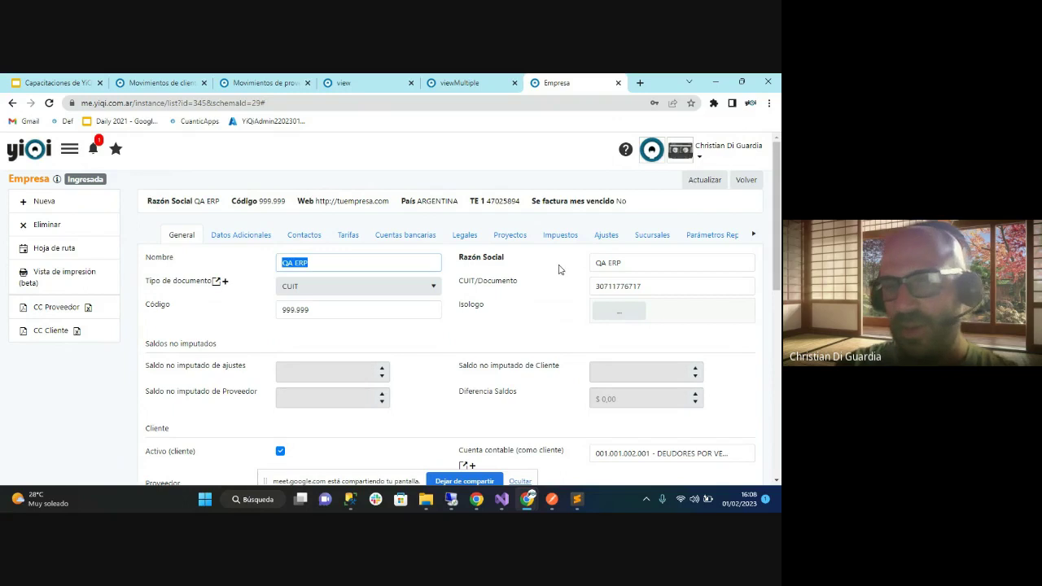
pyautogui.tripleClick(654, 263)
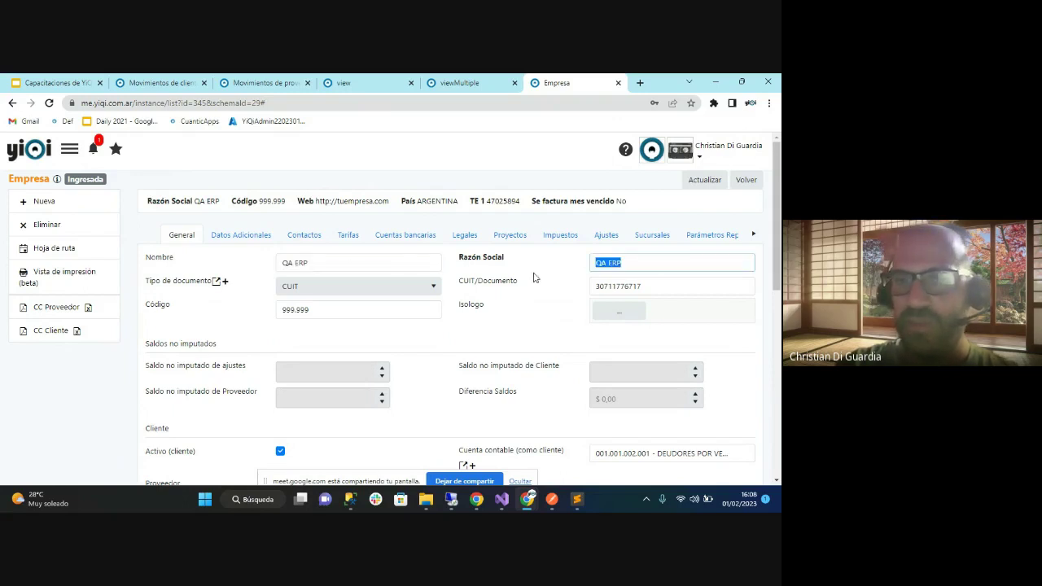
pyautogui.tripleClick(676, 281)
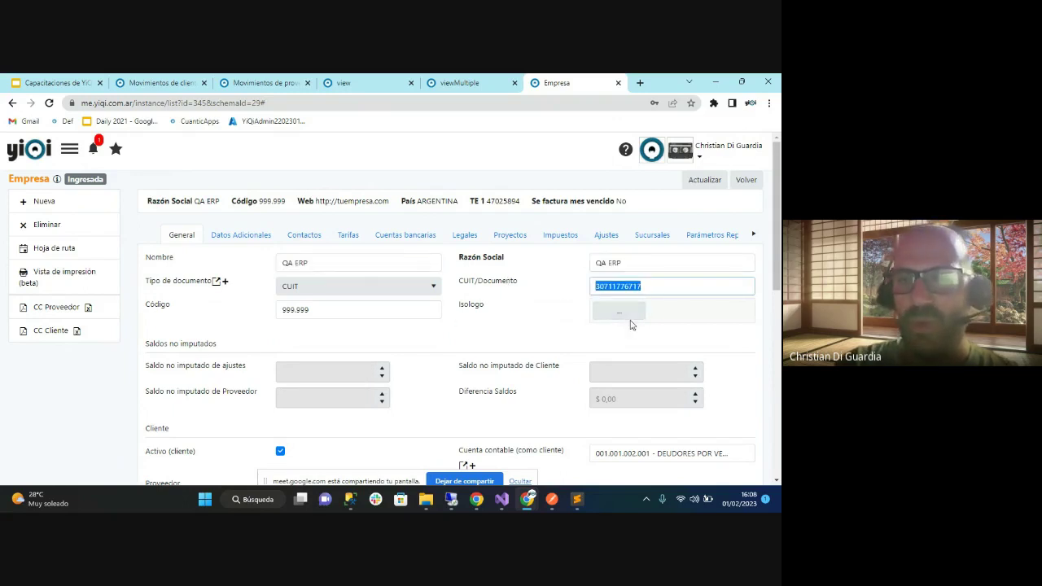
pyautogui.click(259, 237)
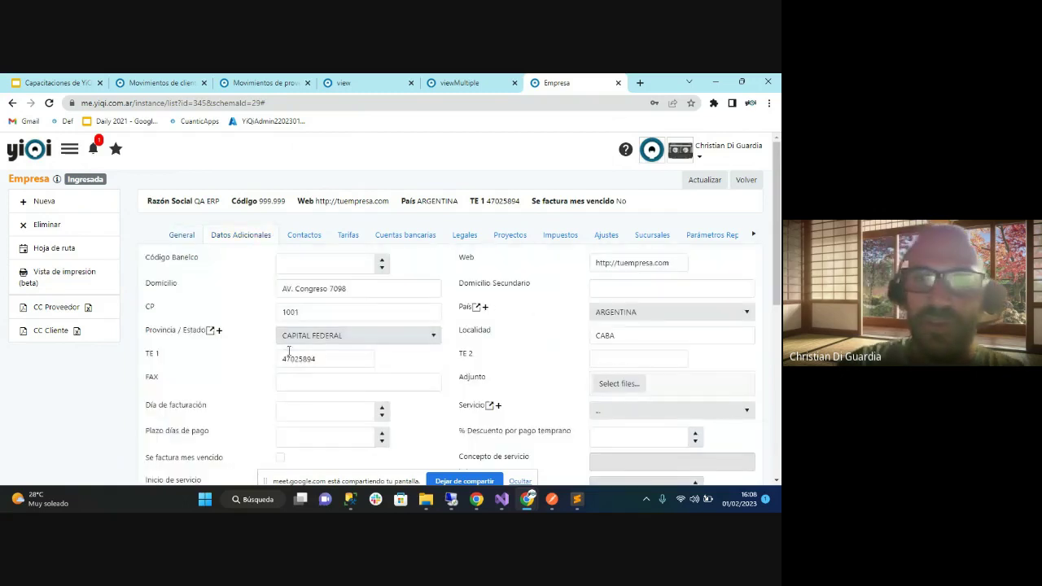
pyautogui.click(190, 235)
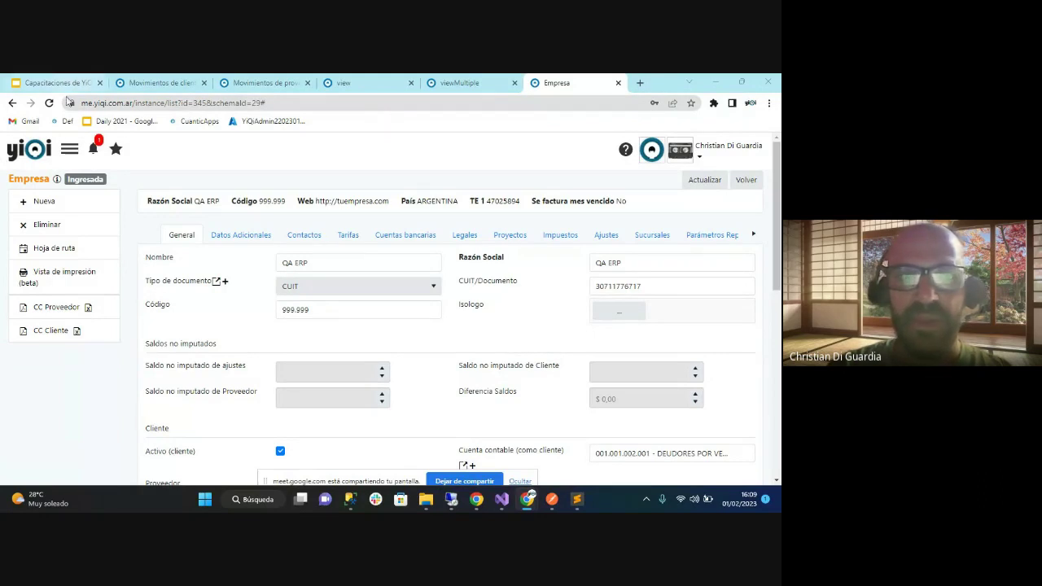
# Open the Parámetro list under Parámetros in a separate browser tab and open its QA ERP record
pyautogui.click(72, 155)
pyautogui.scroll(-2, 49, 366)
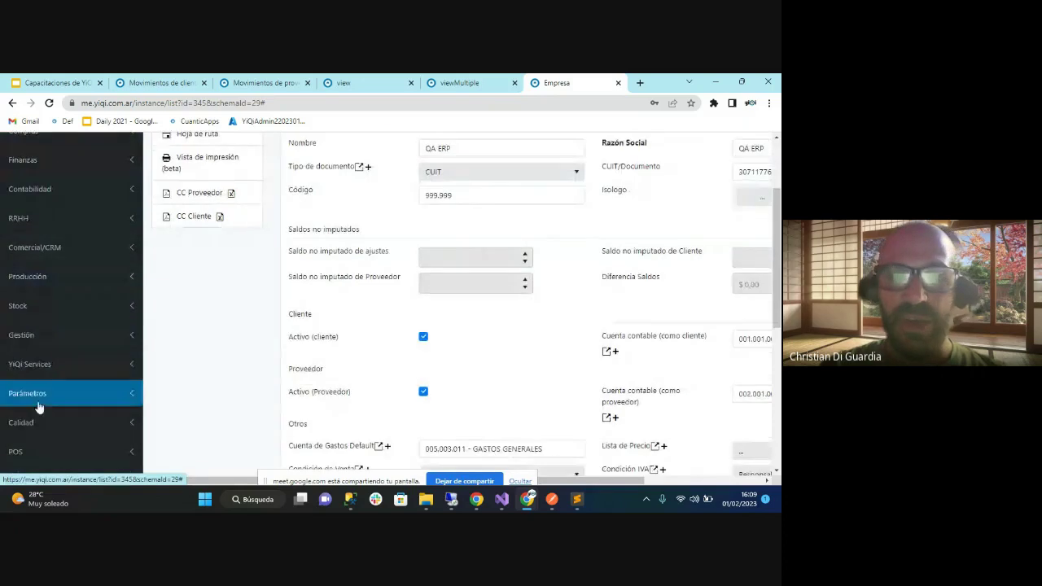
pyautogui.click(38, 396)
pyautogui.scroll(-3, 42, 399)
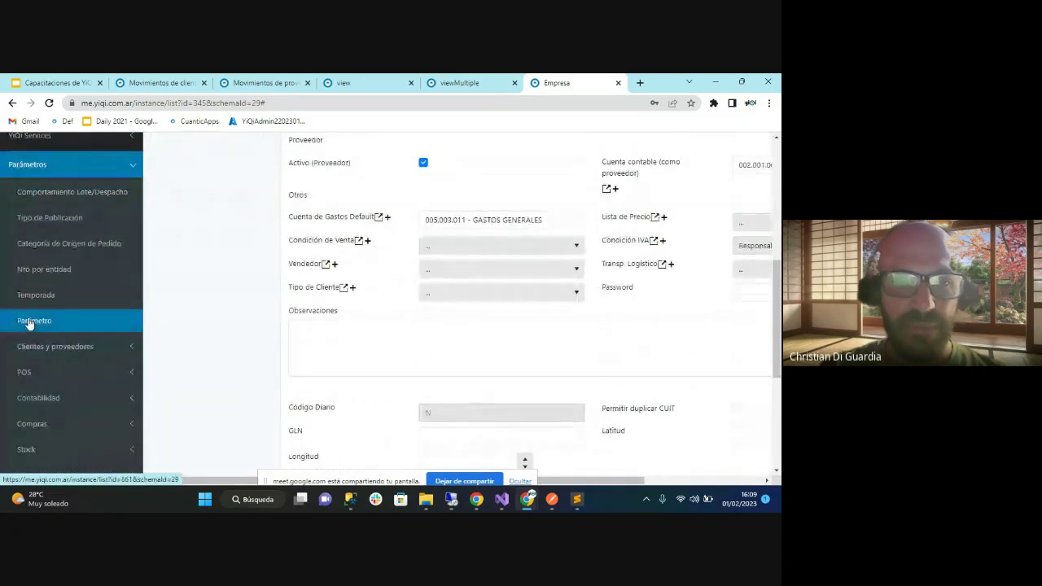
pyautogui.middleClick(28, 324)
pyautogui.click(585, 84)
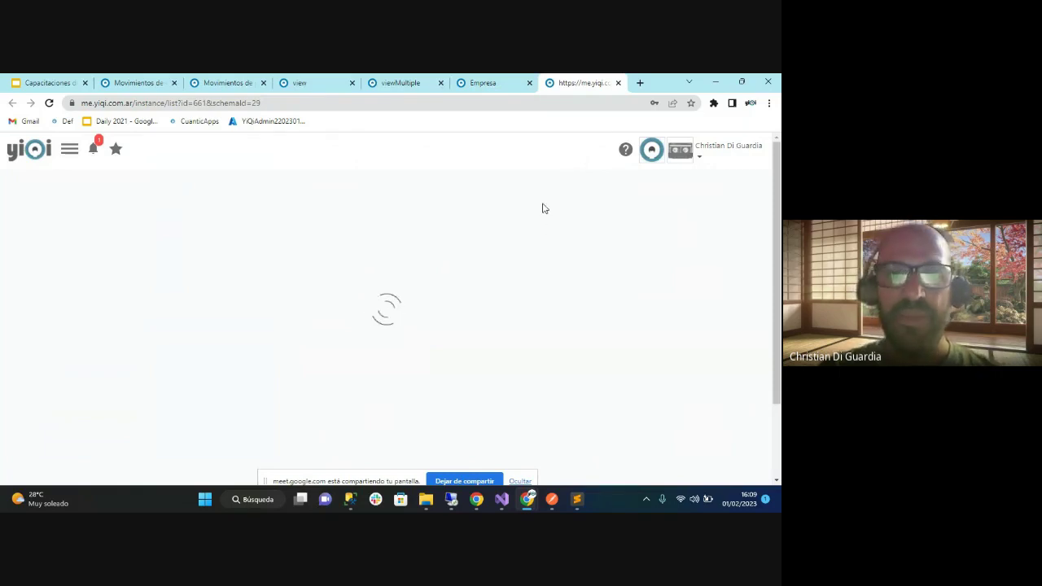
pyautogui.moveTo(504, 87)
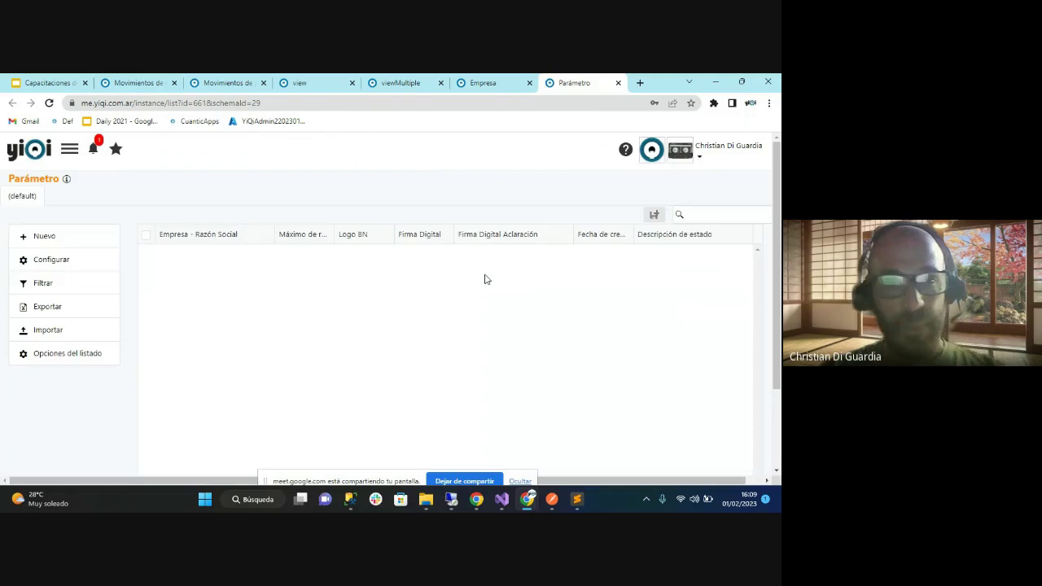
pyautogui.click(202, 257)
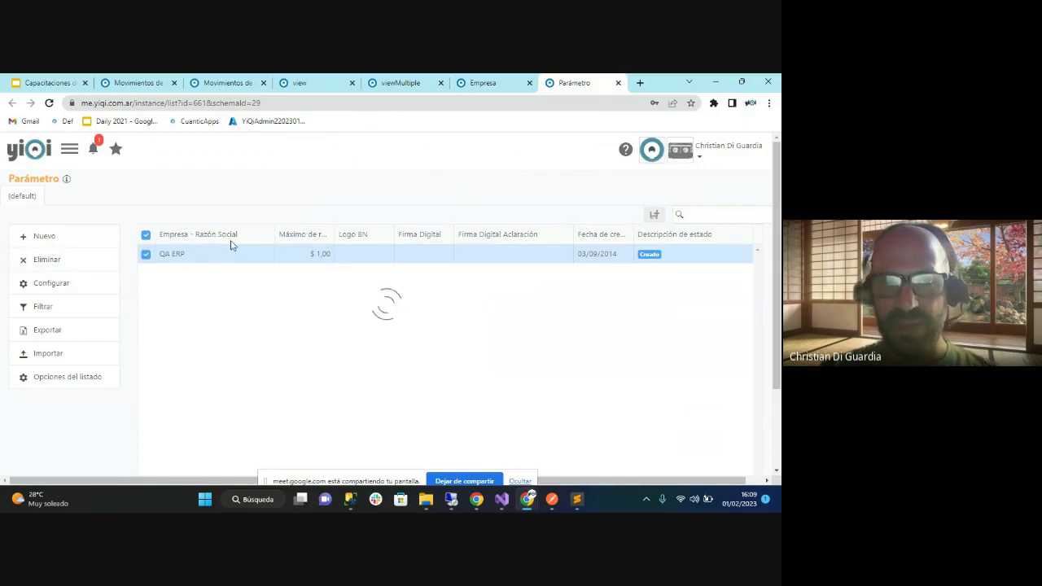
# Check which company the Parámetro record references, comparing it with the open Empresa record
pyautogui.click(482, 85)
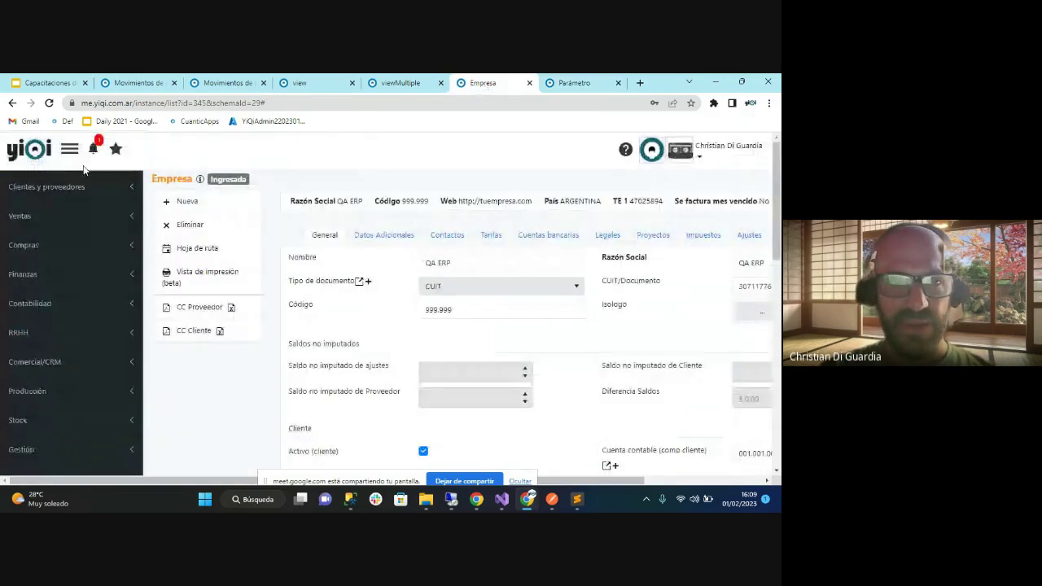
pyautogui.click(567, 84)
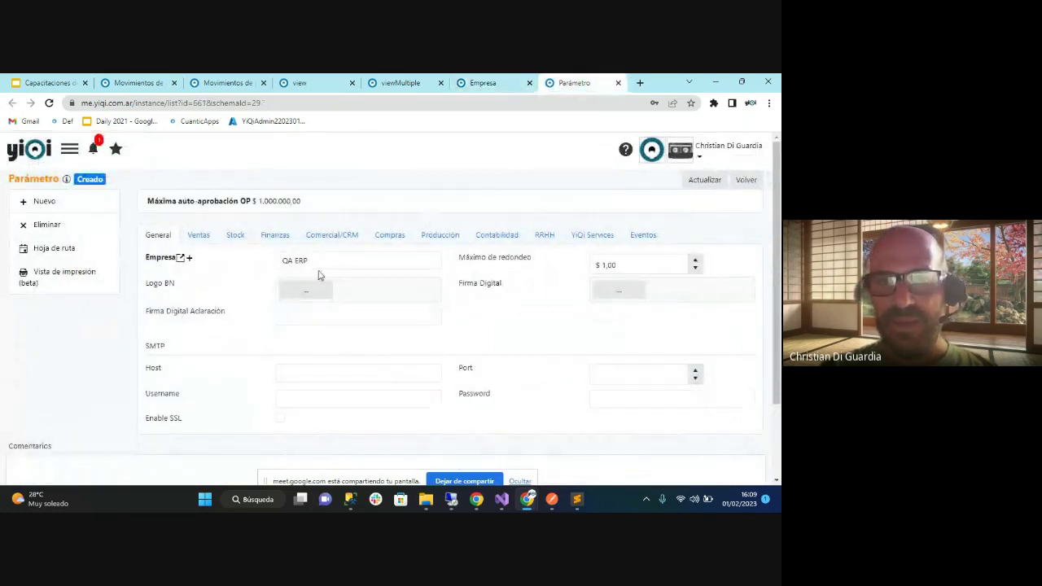
pyautogui.moveTo(311, 261); pyautogui.dragTo(242, 265)
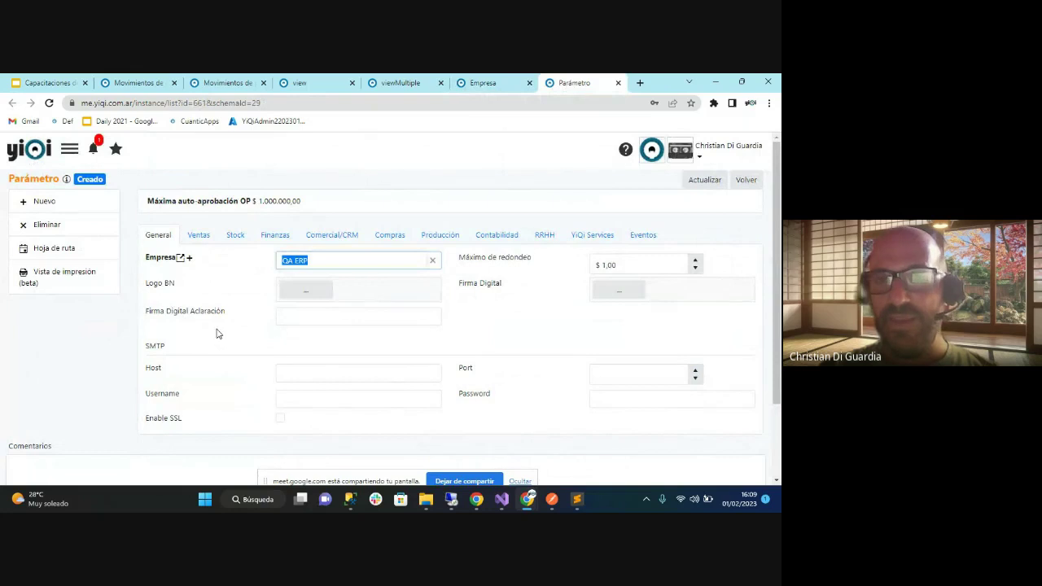
pyautogui.click(477, 85)
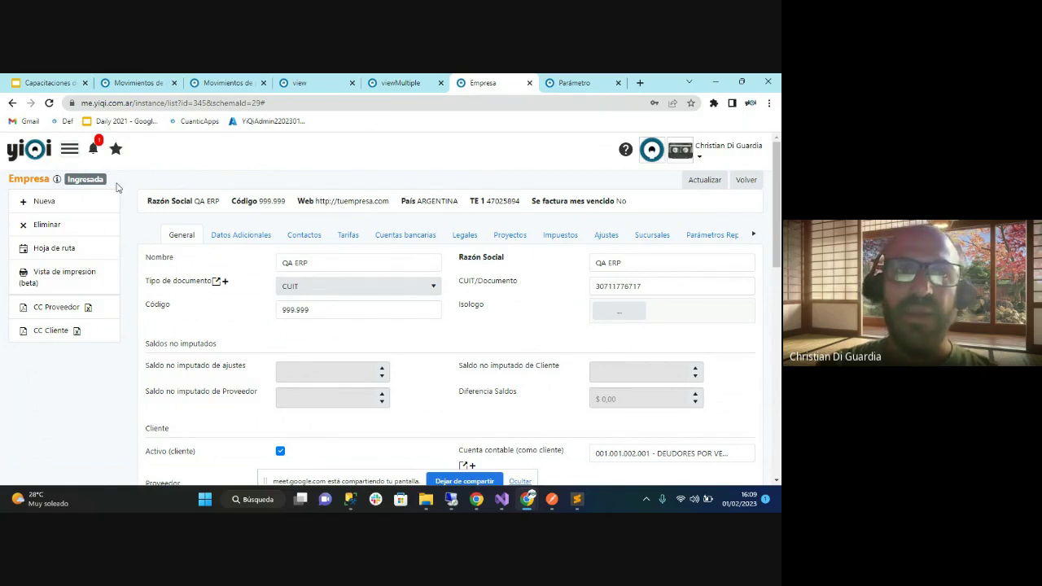
# Switch to the Google Slides deck and present it from "La empresa propia" through the "Contactos" slide
pyautogui.click(51, 83)
pyautogui.click(641, 159)
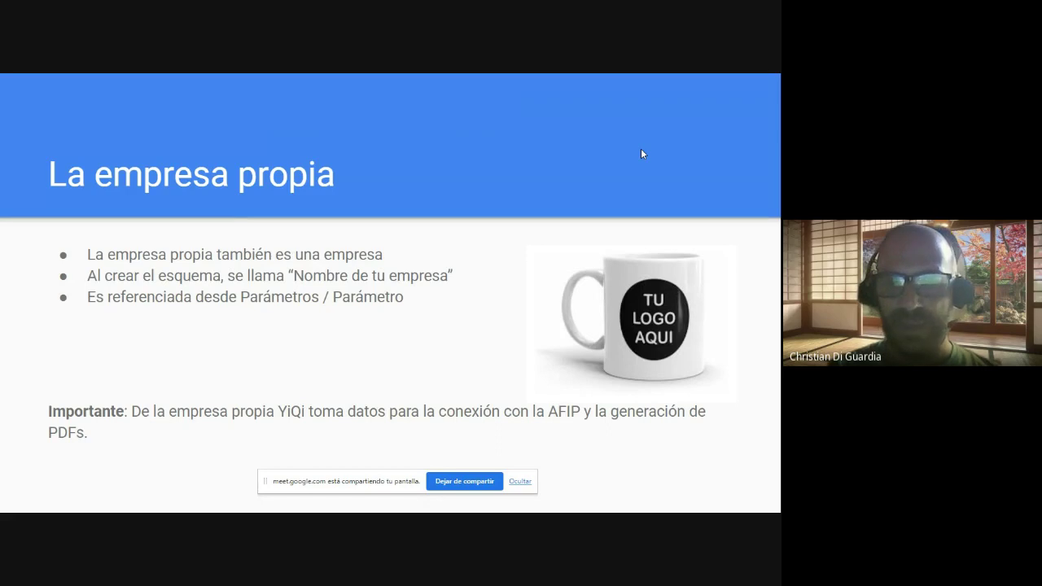
pyautogui.press('Right')
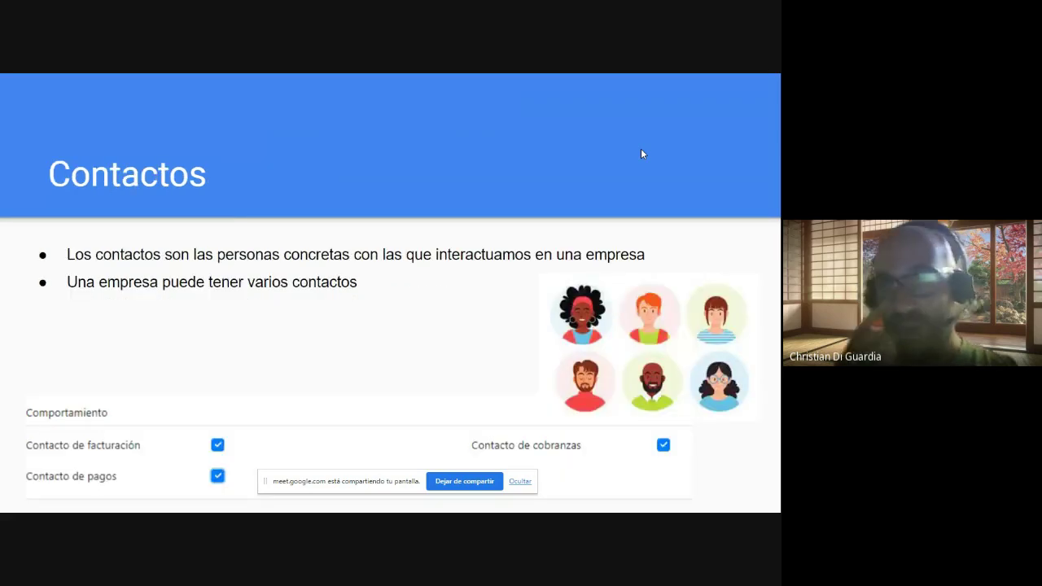
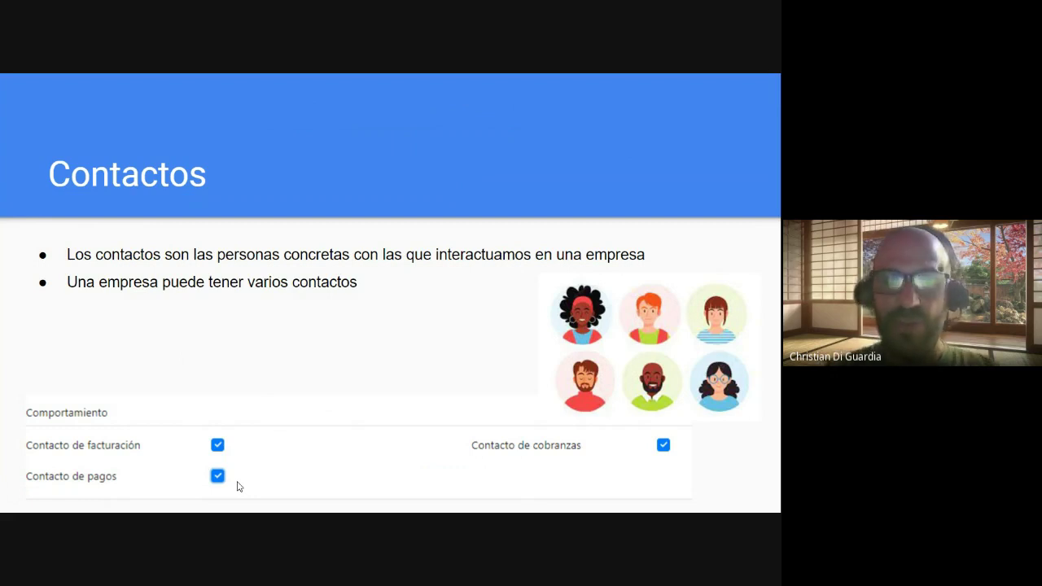
pyautogui.press('Escape')
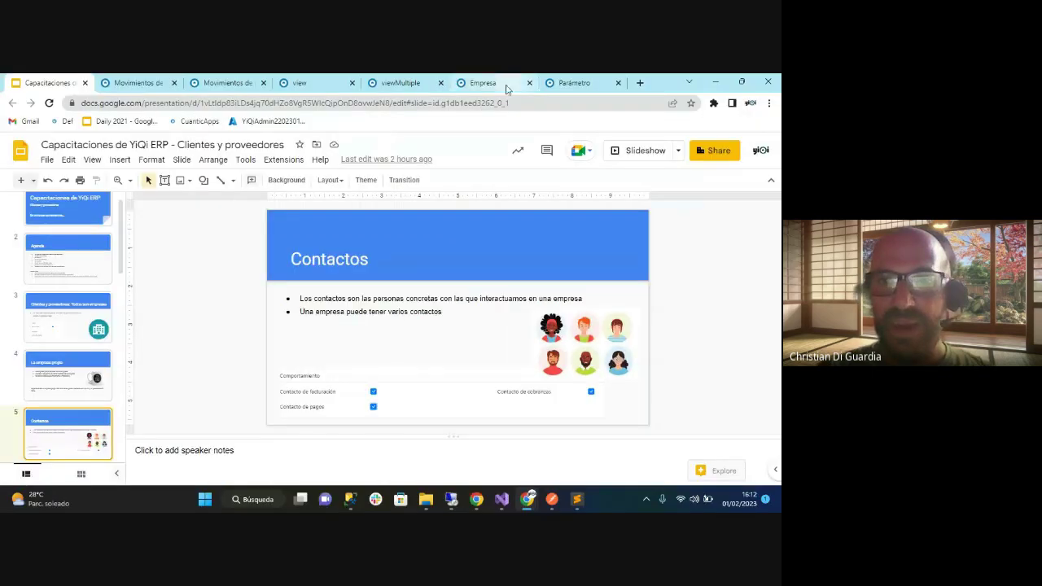
# Start a new contact for QA ERP in the Empresa record, entering the contact's full name and the position "Contador"
pyautogui.click(496, 83)
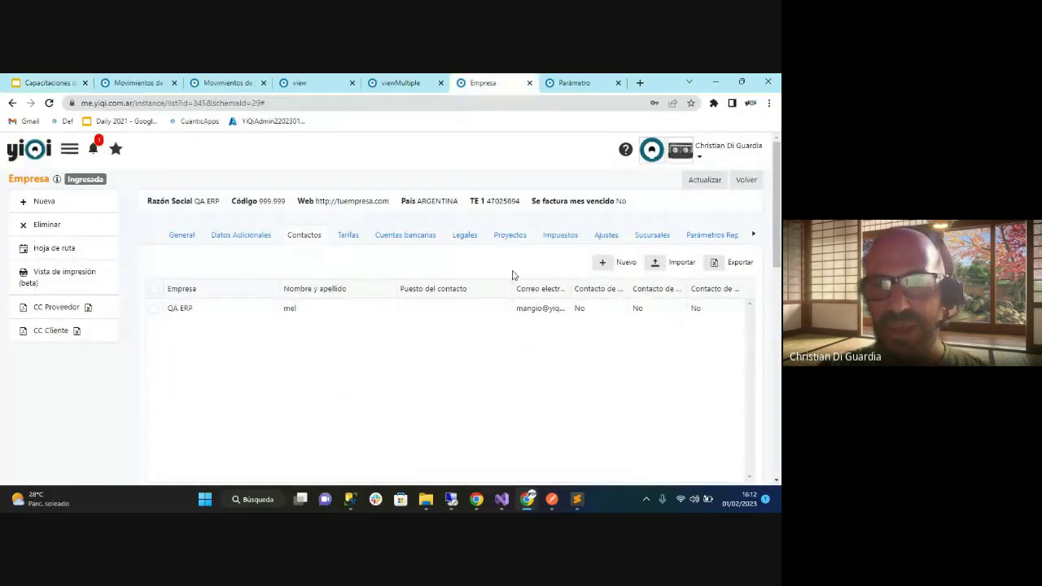
pyautogui.click(625, 270)
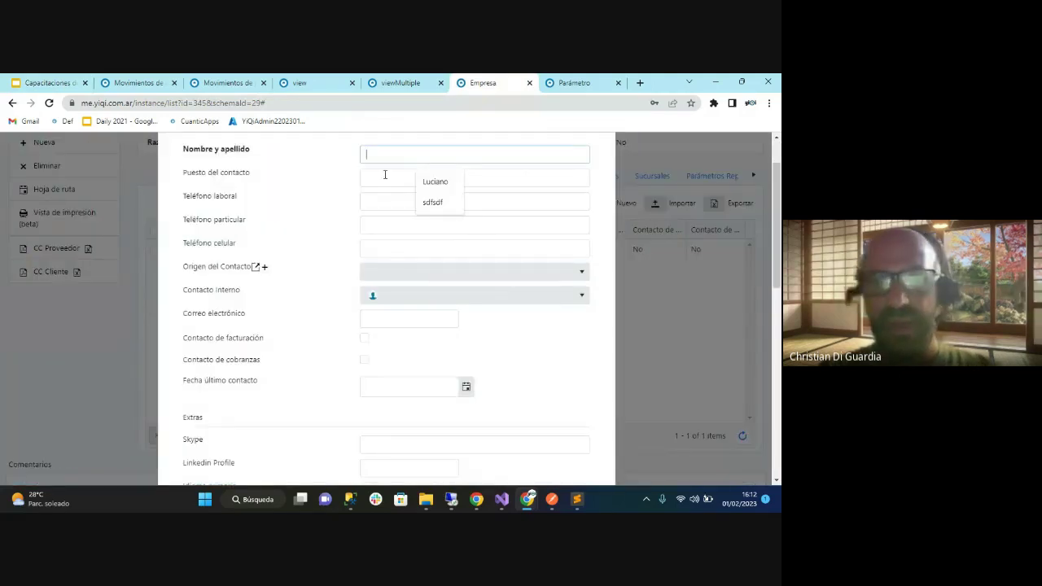
pyautogui.write('Chri')
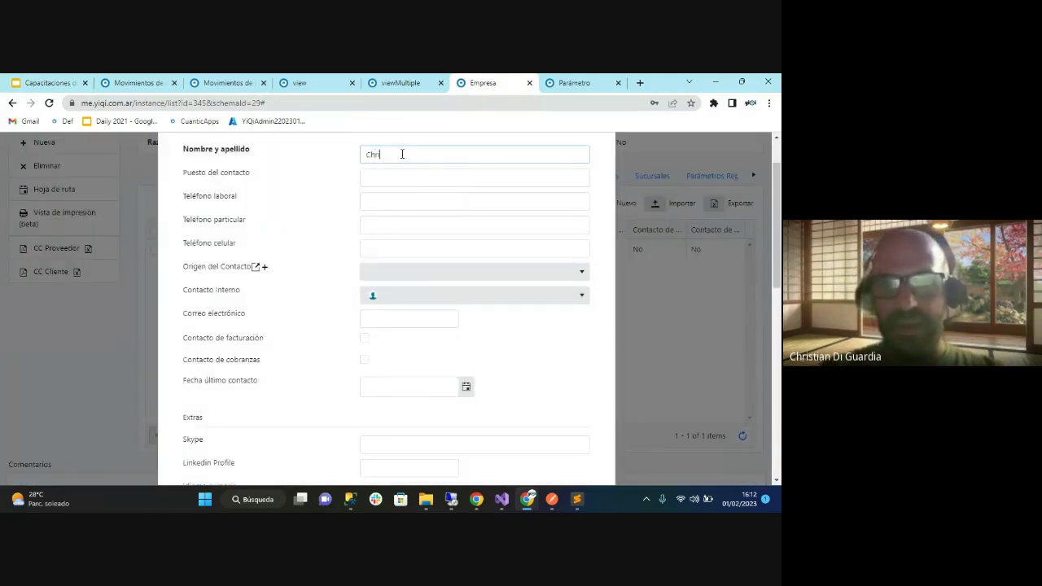
pyautogui.write('stian XXX')
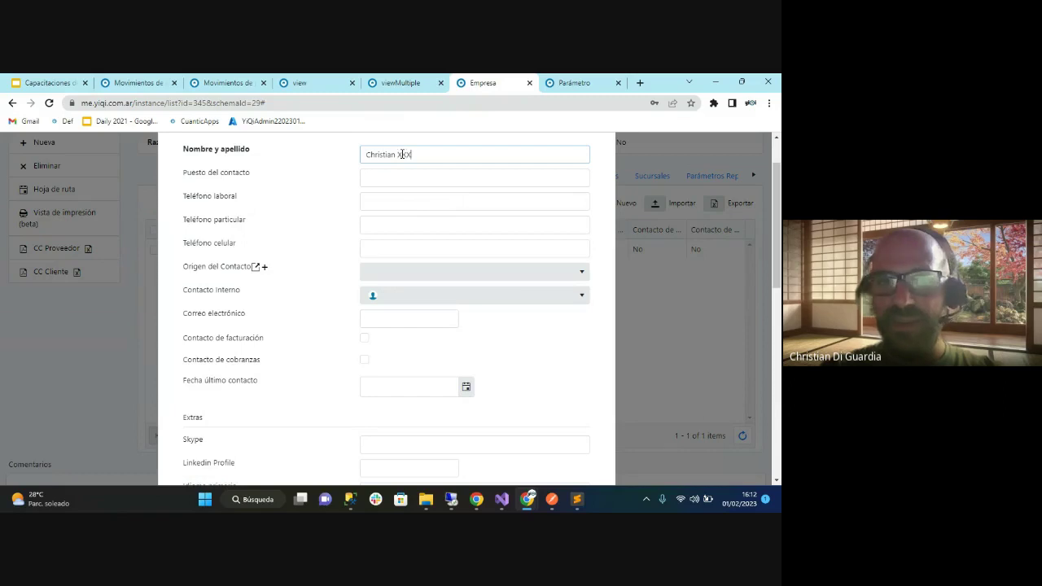
pyautogui.press('Tab')
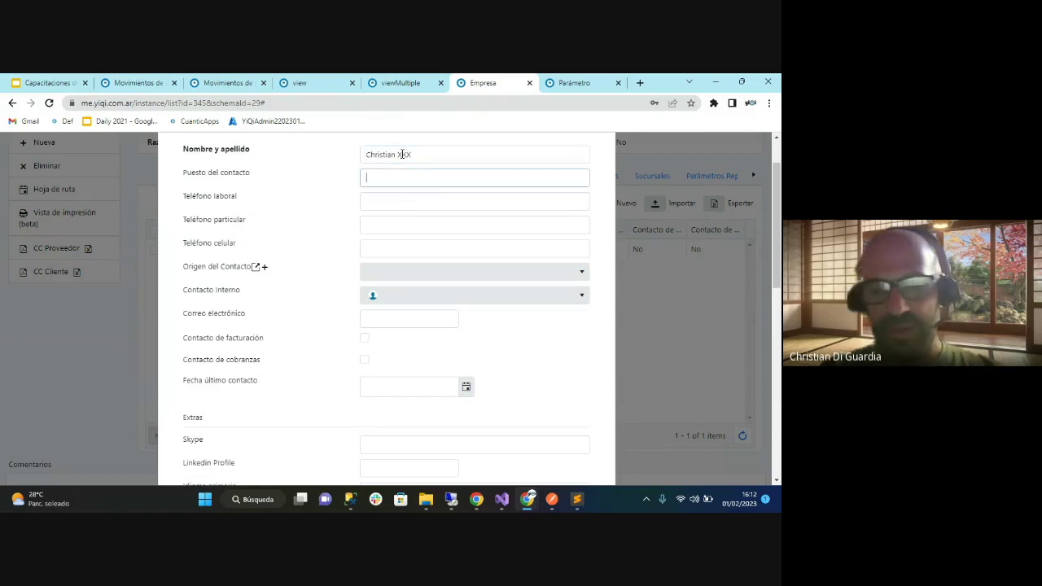
pyautogui.write('Contador')
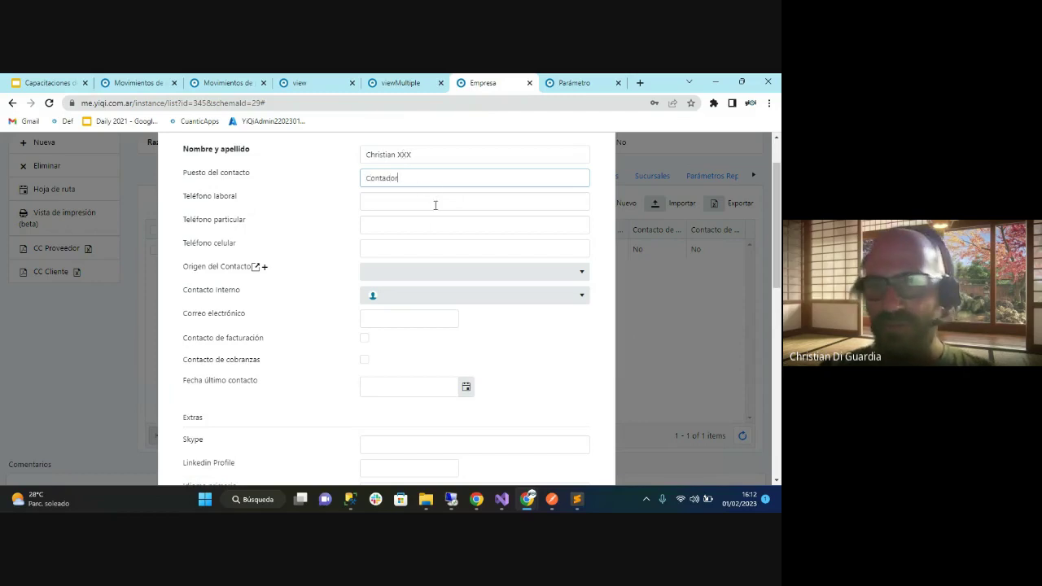
# Mark the new contact as "Contacto de pagos" and create it
pyautogui.scroll(-4, 433, 212)
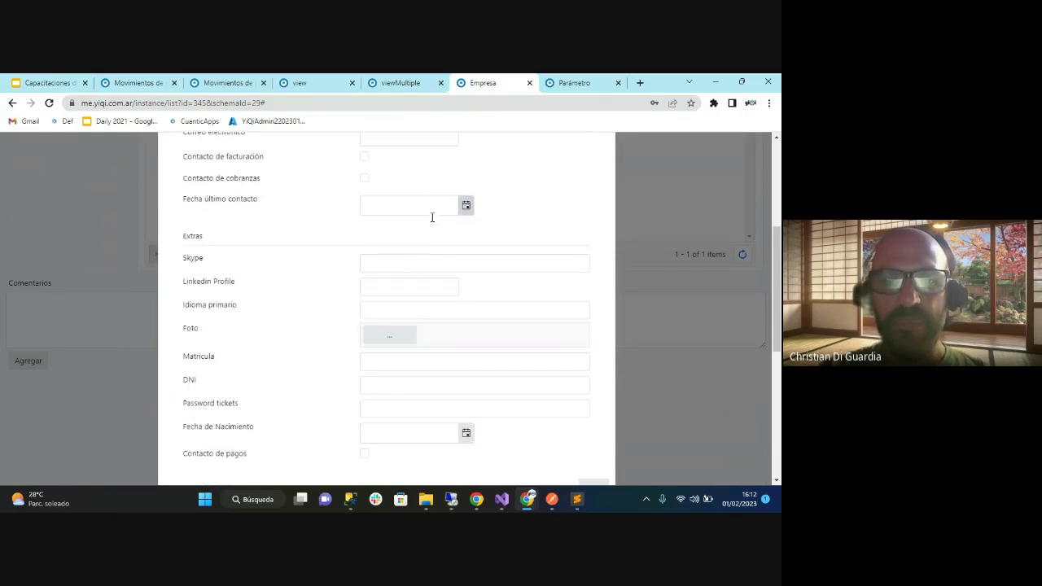
pyautogui.scroll(-3, 432, 217)
pyautogui.scroll(3, 432, 217)
pyautogui.scroll(-1, 432, 217)
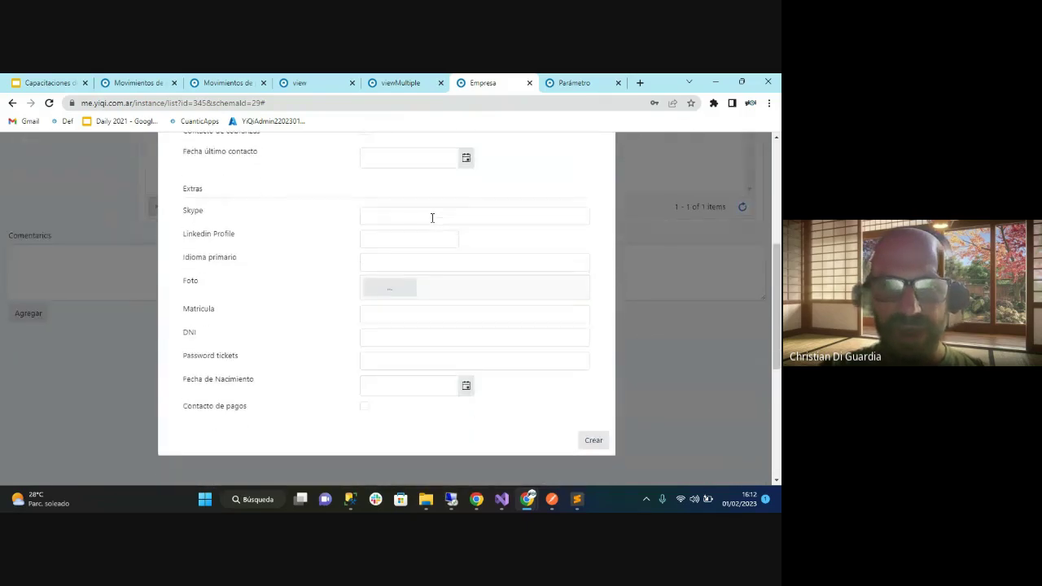
pyautogui.scroll(6, 432, 217)
pyautogui.scroll(-4, 432, 236)
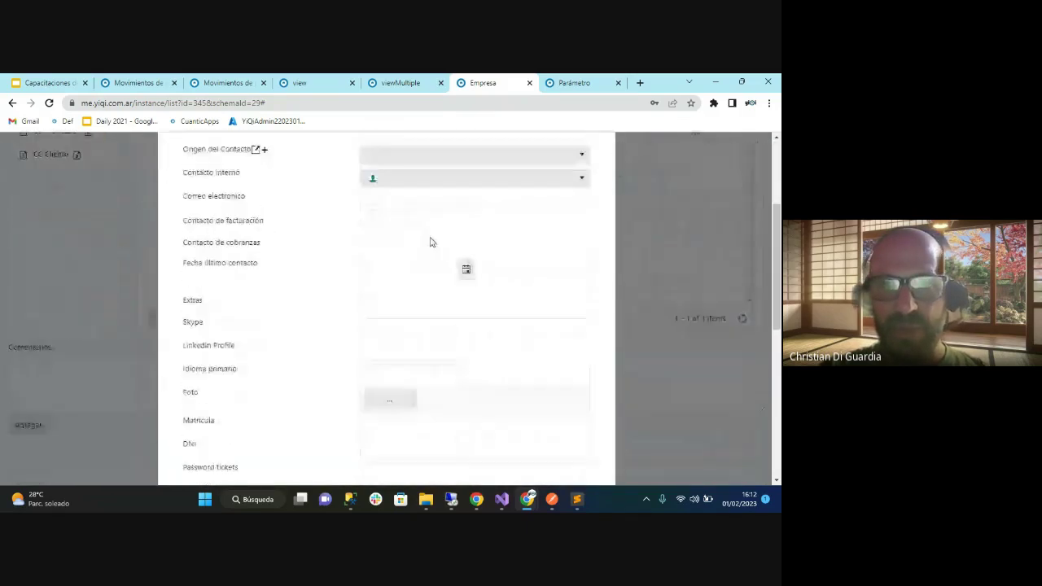
pyautogui.scroll(-4, 432, 242)
pyautogui.click(364, 351)
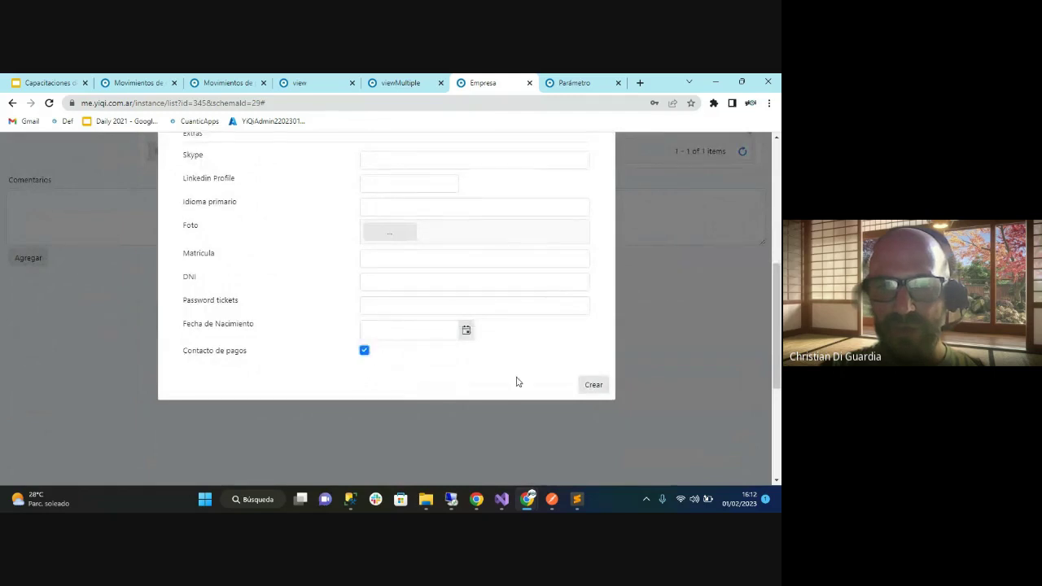
pyautogui.click(592, 385)
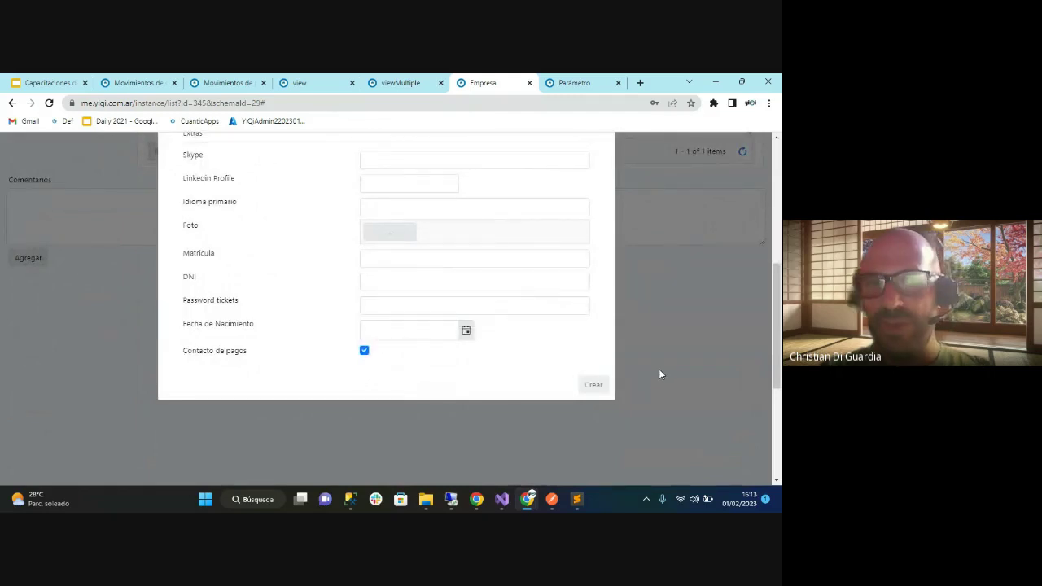
# Review QA ERP's contact list, widening the "Correo electrónico" column to read it and narrowing it again
pyautogui.scroll(3, 445, 261)
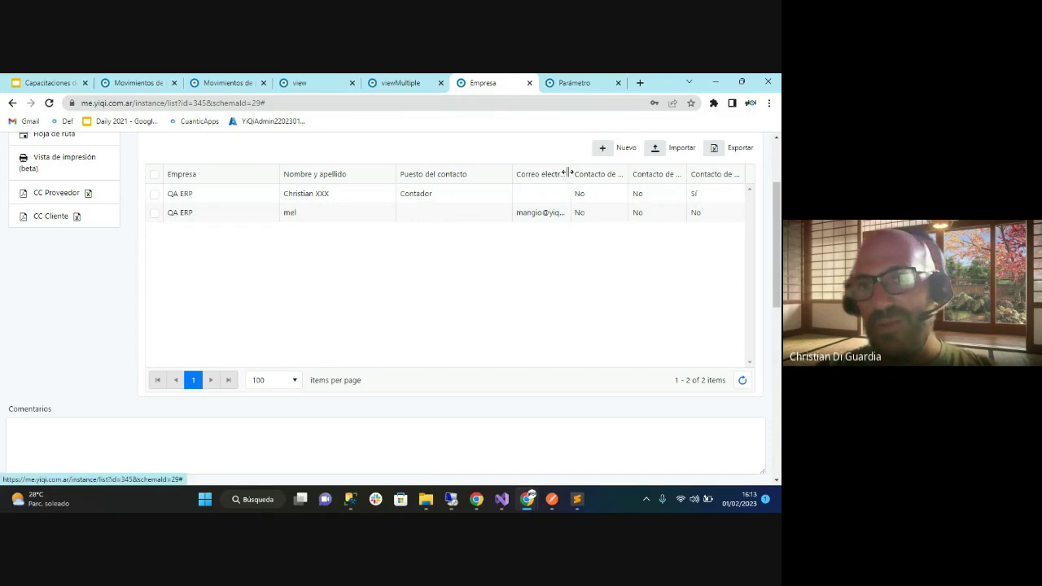
pyautogui.moveTo(570, 175); pyautogui.dragTo(590, 173)
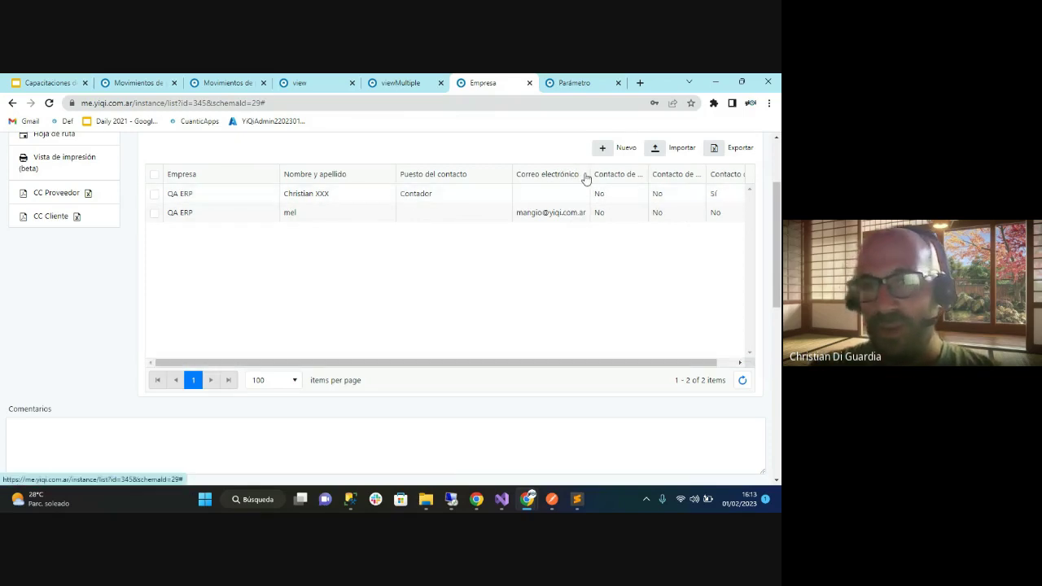
pyautogui.moveTo(587, 174); pyautogui.dragTo(558, 180)
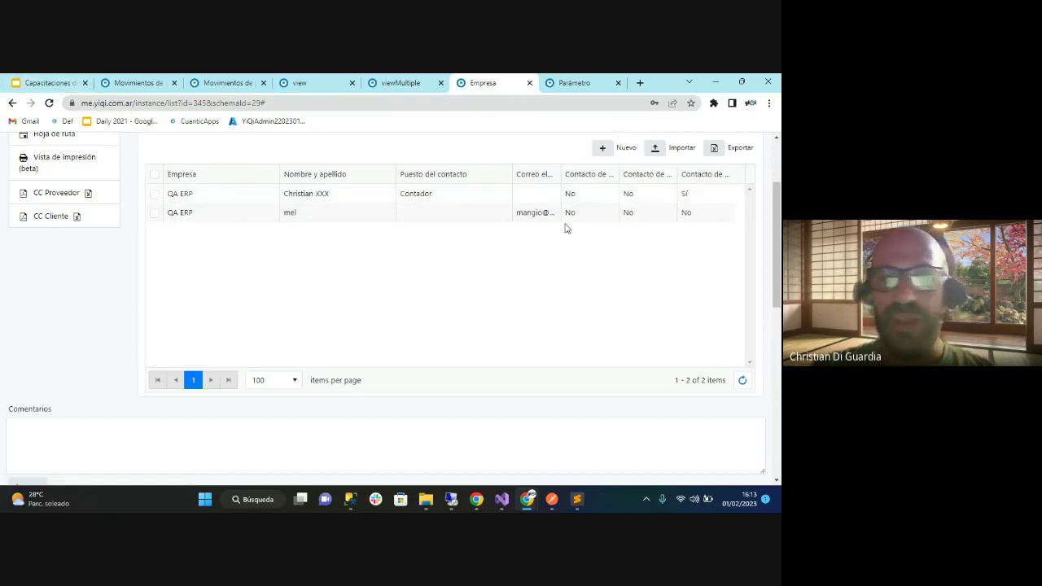
pyautogui.scroll(3, 565, 225)
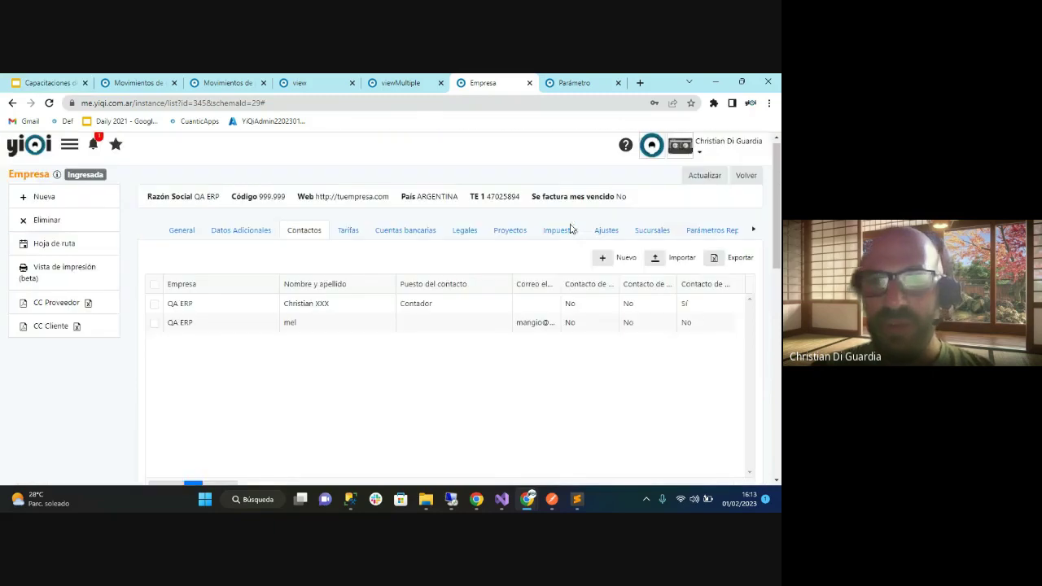
# Open the Contacto list under Clientes y proveedores in a separate browser tab and look through its contacts
pyautogui.click(70, 150)
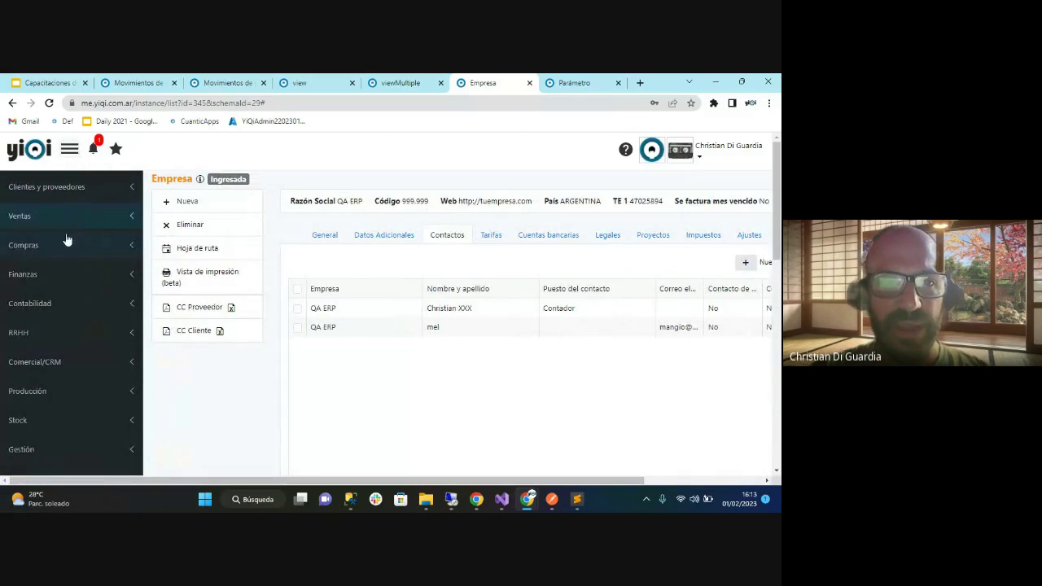
pyautogui.click(61, 189)
pyautogui.click(51, 267)
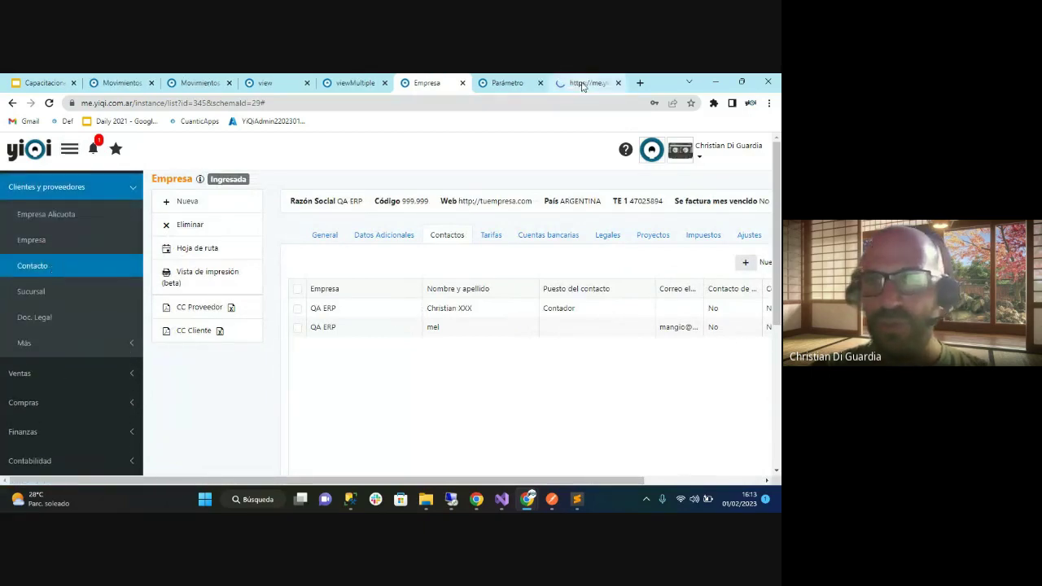
pyautogui.click(584, 83)
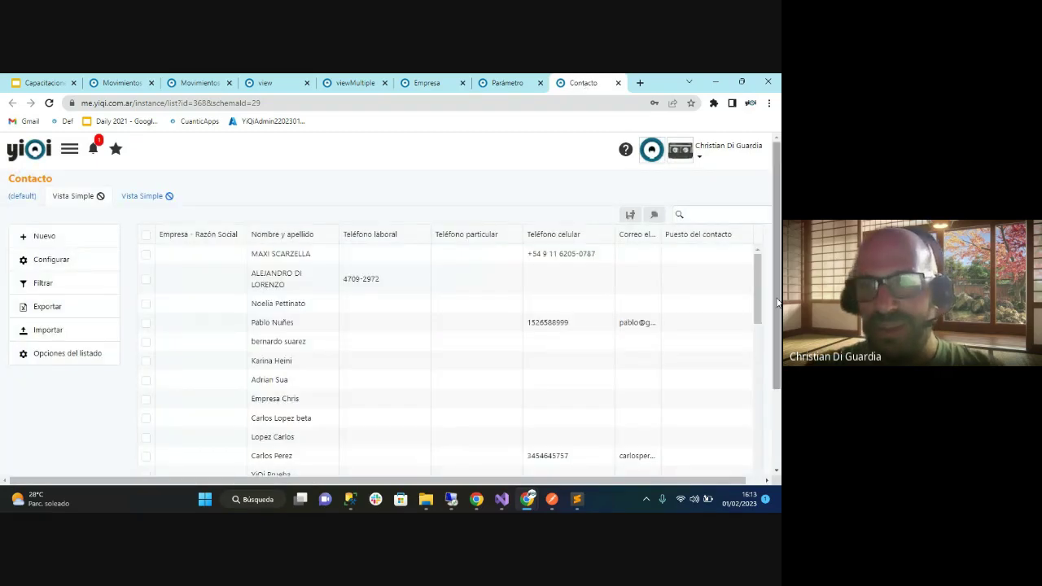
pyautogui.scroll(-2, 778, 348)
pyautogui.scroll(2, 779, 349)
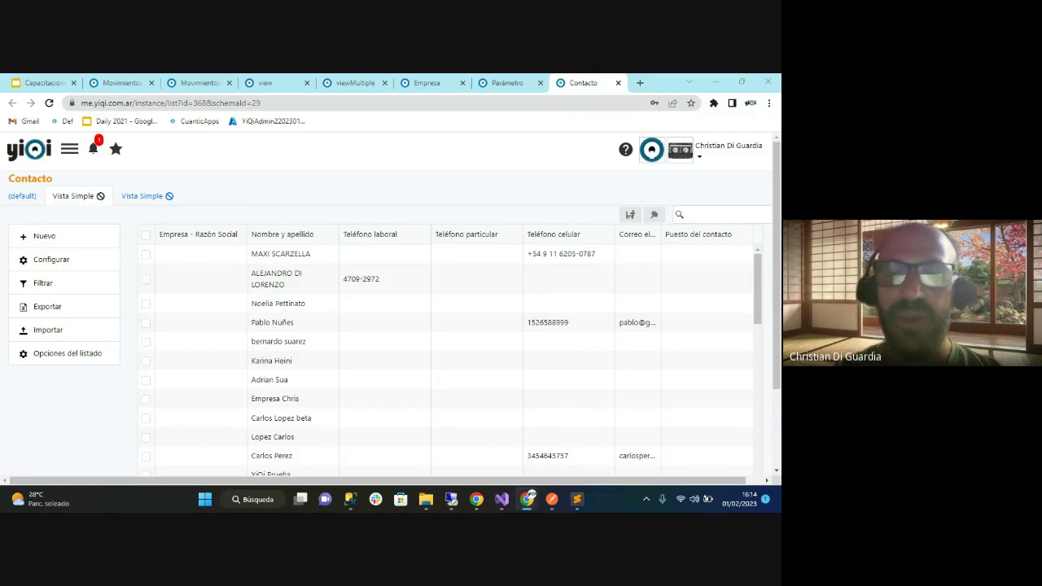
pyautogui.click(577, 499)
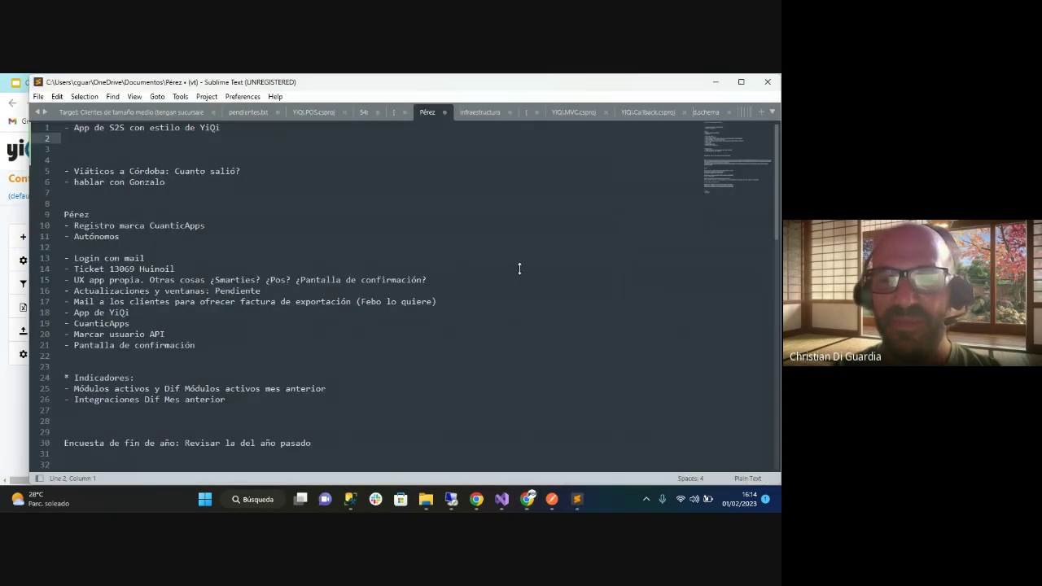
pyautogui.moveTo(710, 193); pyautogui.dragTo(711, 334)
pyautogui.click(715, 82)
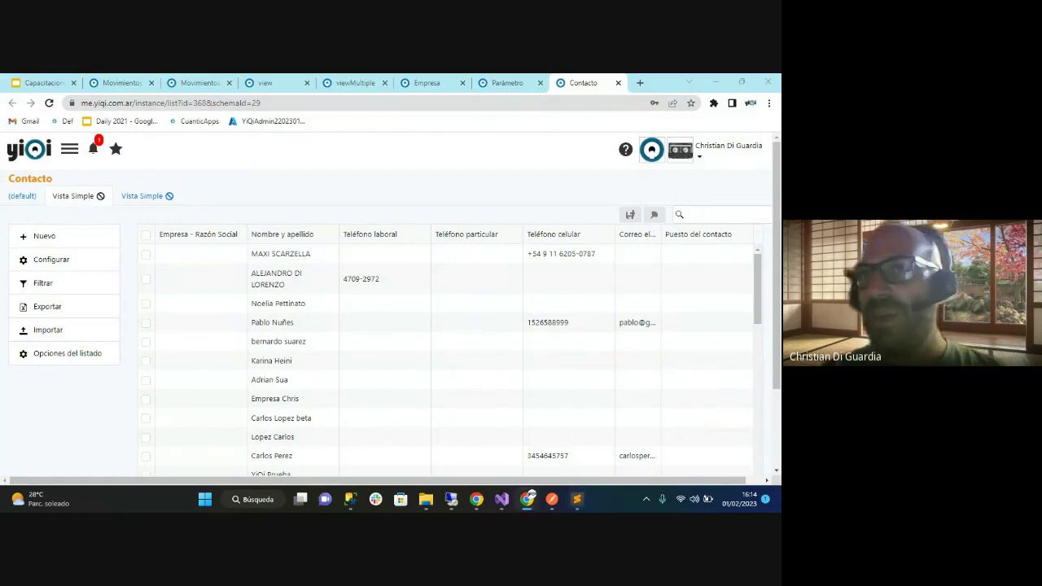
# Switch to the Google Slides deck and present the "Contactos" and "Cuentas contables de una Empresa" slides, ending the slideshow after them
pyautogui.click(41, 82)
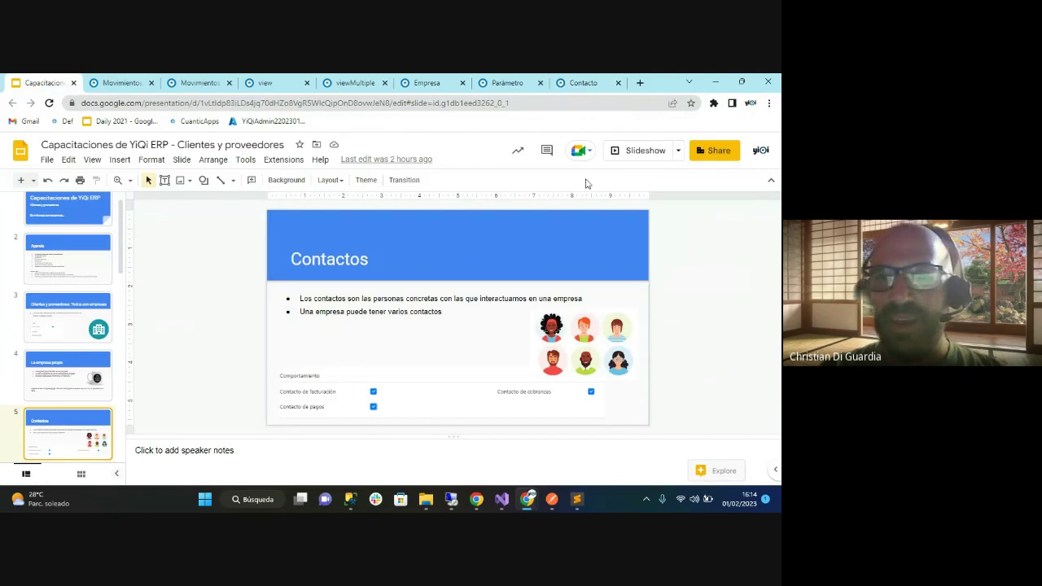
pyautogui.click(640, 153)
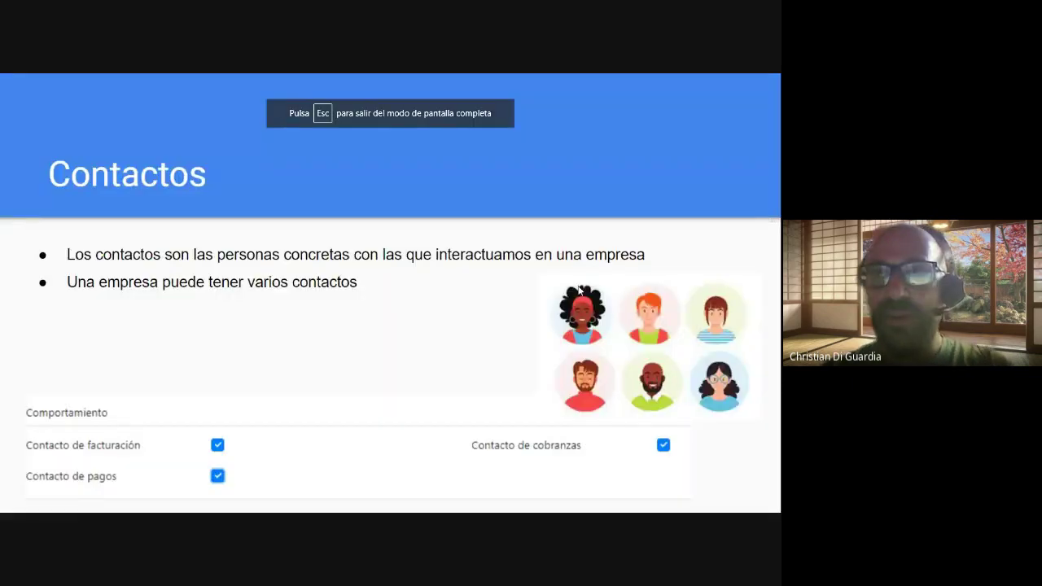
pyautogui.press('Right')
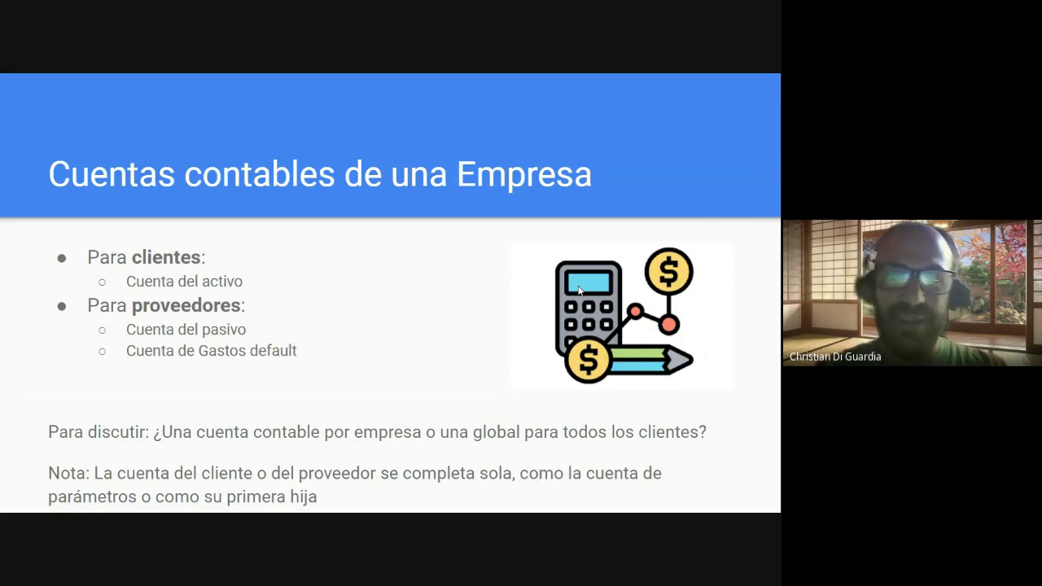
pyautogui.press('Escape')
# Return to QA ERP's Empresa record in YiQi and check the accounting account assigned to it as a customer in its general data
pyautogui.click(436, 86)
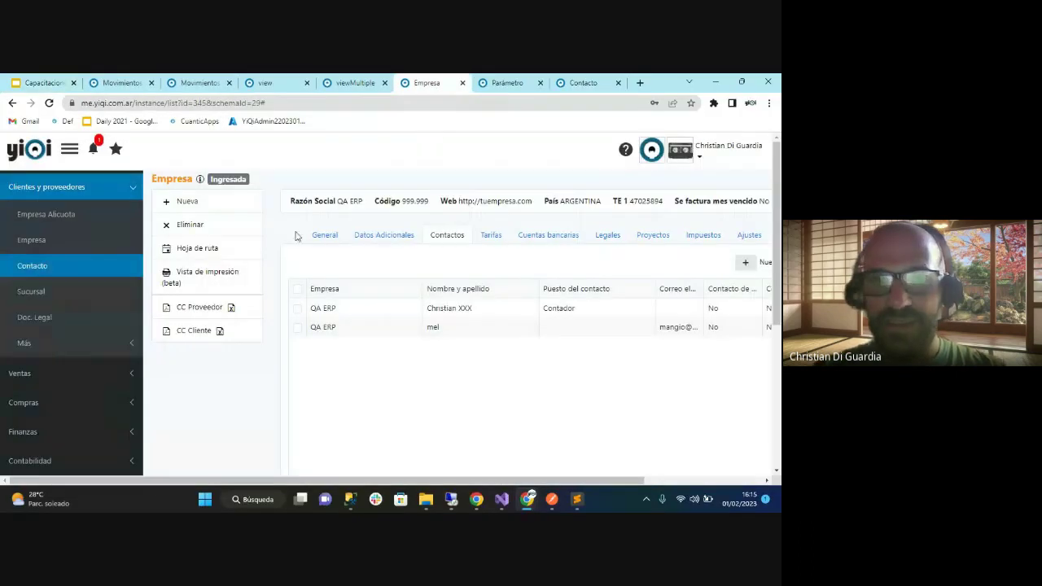
pyautogui.click(69, 150)
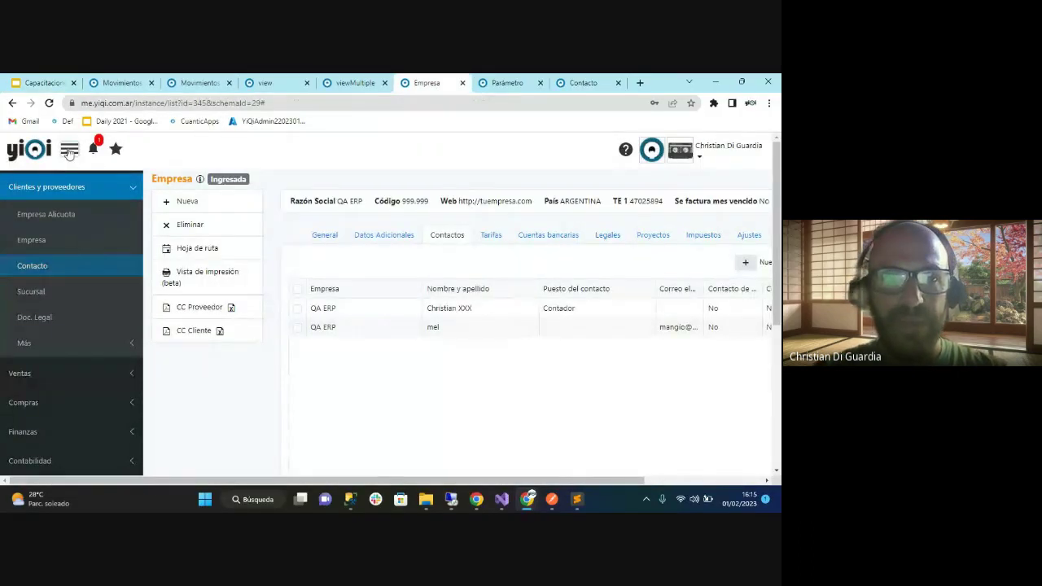
pyautogui.click(176, 235)
pyautogui.scroll(-3, 561, 330)
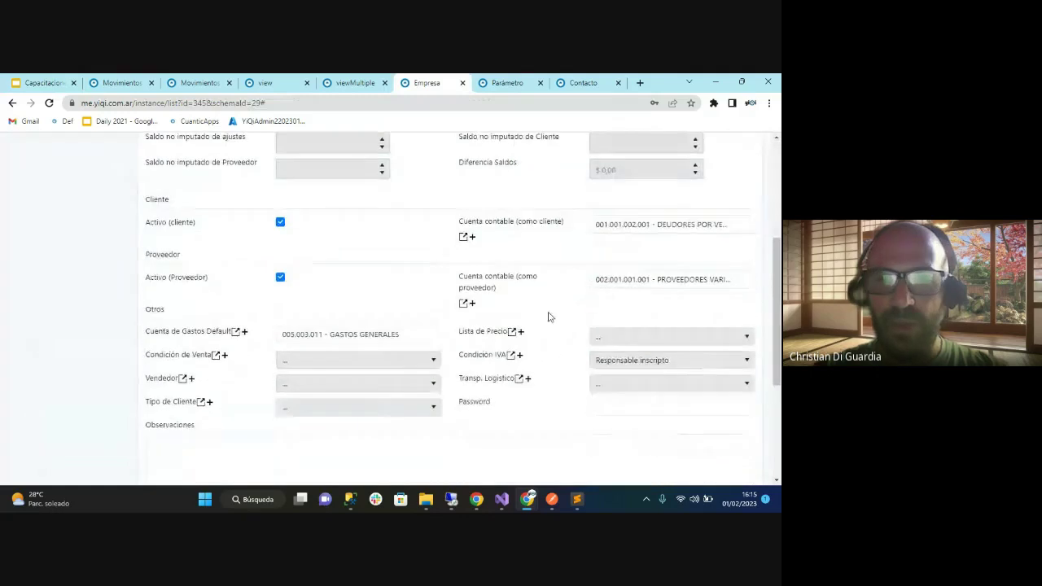
pyautogui.scroll(2, 549, 315)
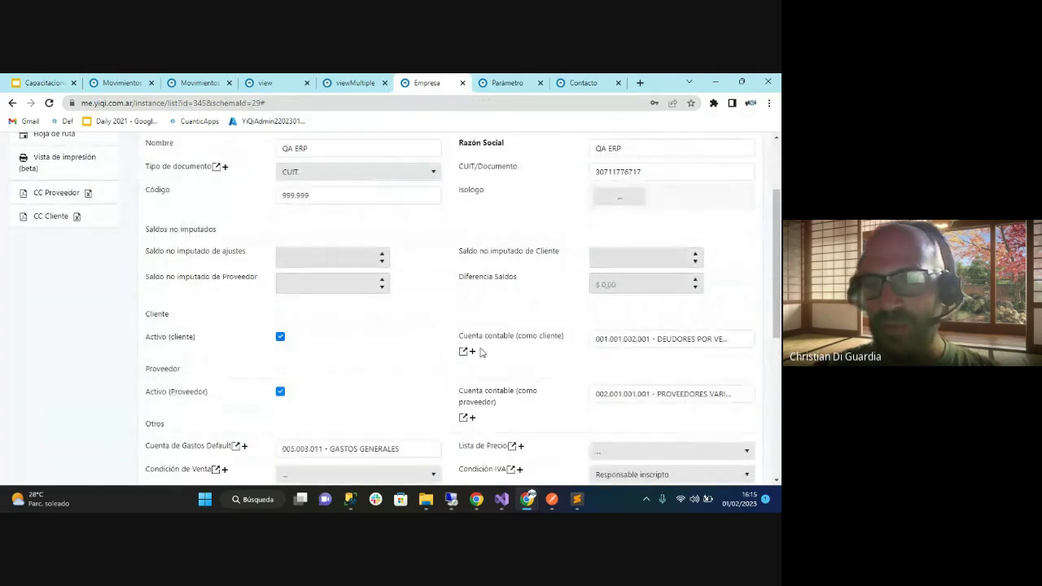
pyautogui.moveTo(609, 340); pyautogui.dragTo(736, 339)
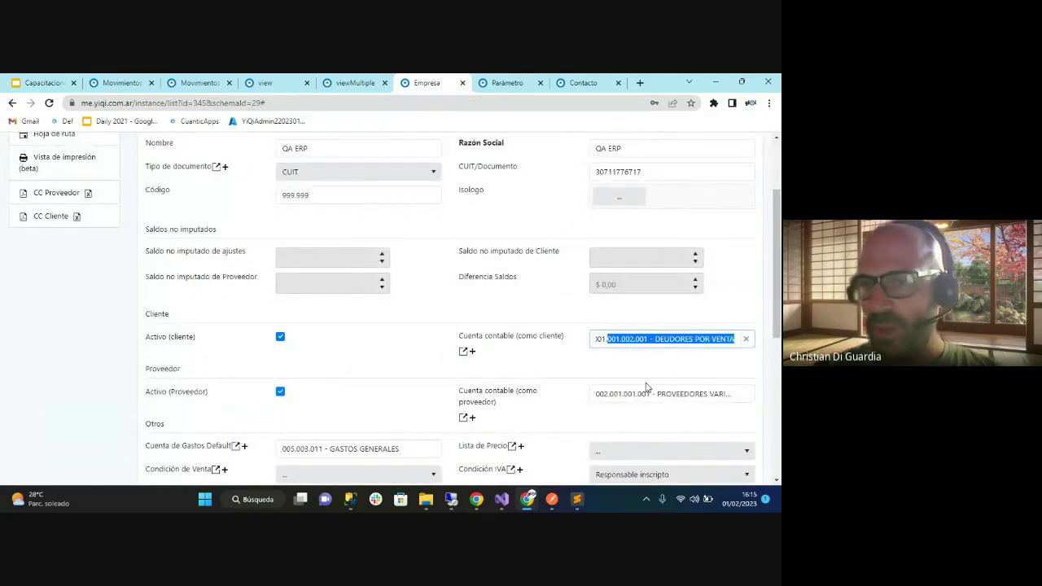
pyautogui.click(598, 365)
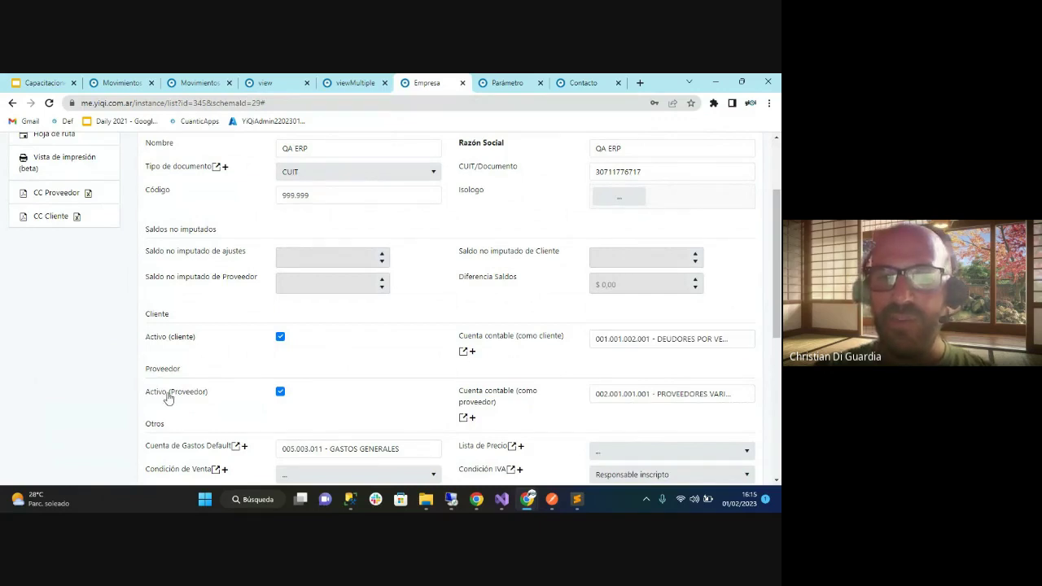
# Examine QA ERP's accounting account as a supplier and its default expense account
pyautogui.click(617, 394)
pyautogui.moveTo(617, 394); pyautogui.dragTo(695, 393)
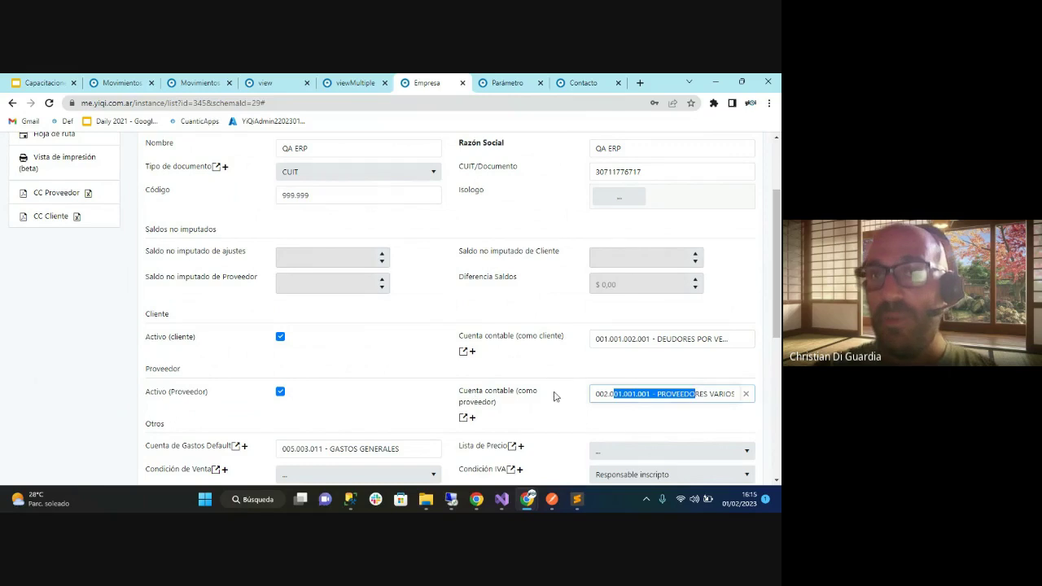
pyautogui.click(680, 397)
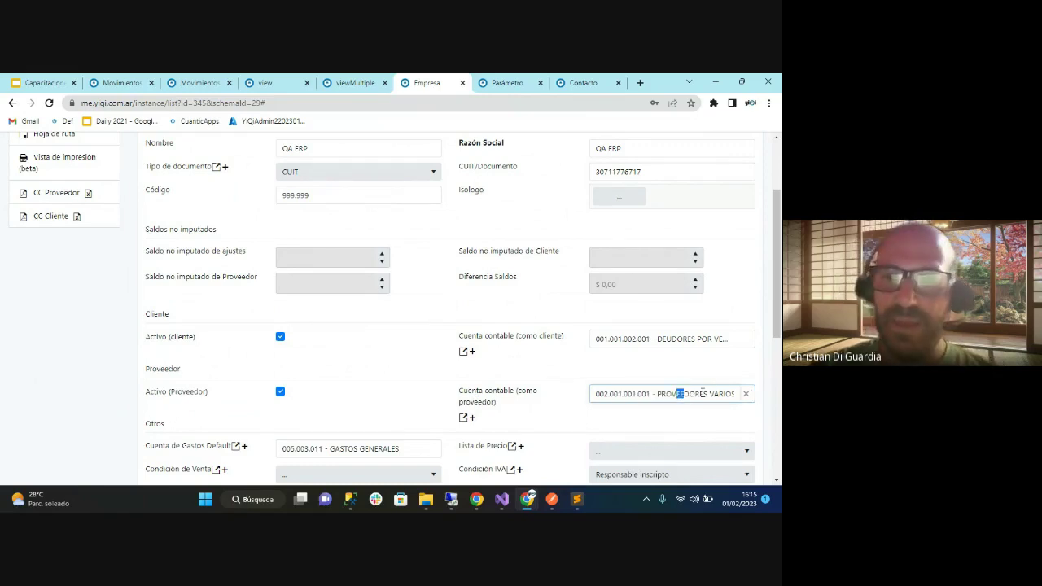
pyautogui.moveTo(677, 393); pyautogui.dragTo(774, 396)
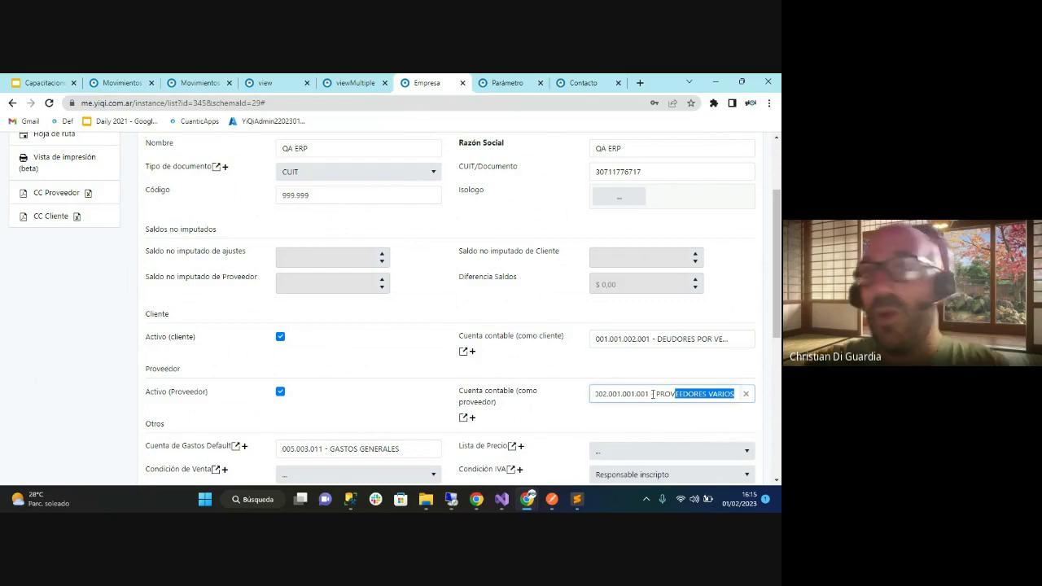
pyautogui.moveTo(606, 394); pyautogui.dragTo(758, 393)
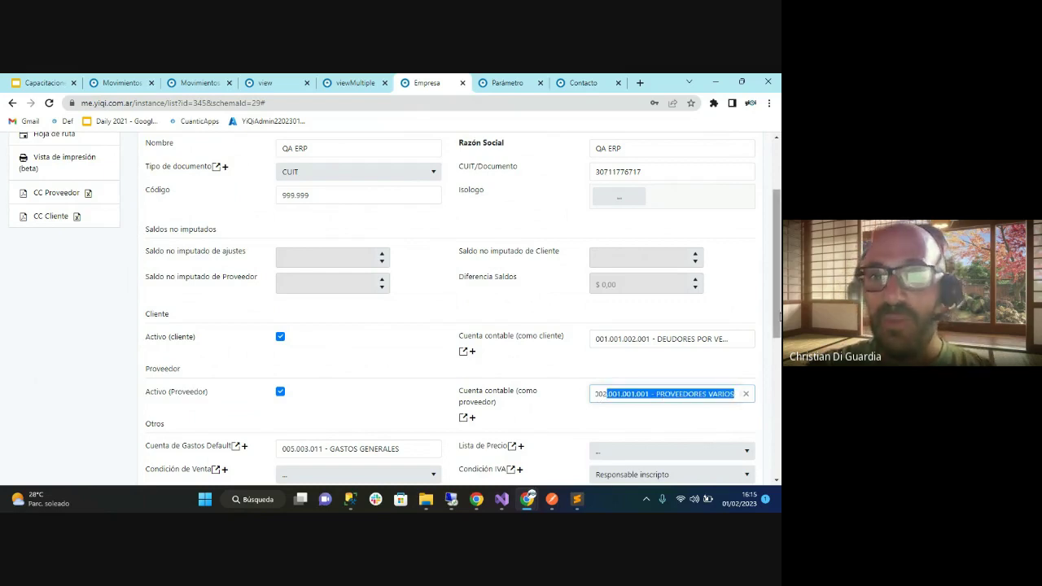
pyautogui.moveTo(779, 317); pyautogui.dragTo(779, 345)
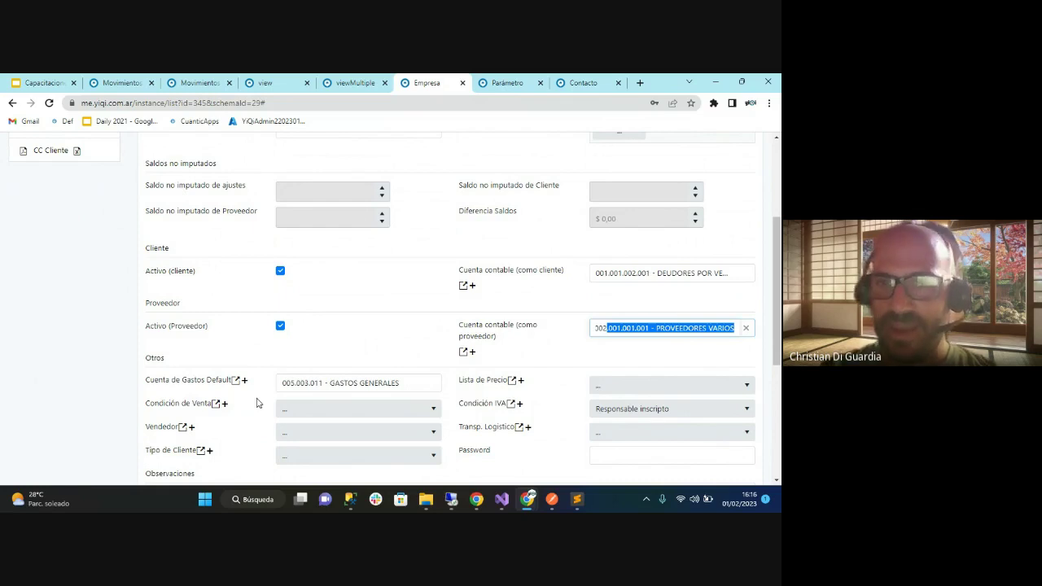
# Review the accounting account assigned to QA ERP as a customer, reading its full code and name
pyautogui.click(606, 274)
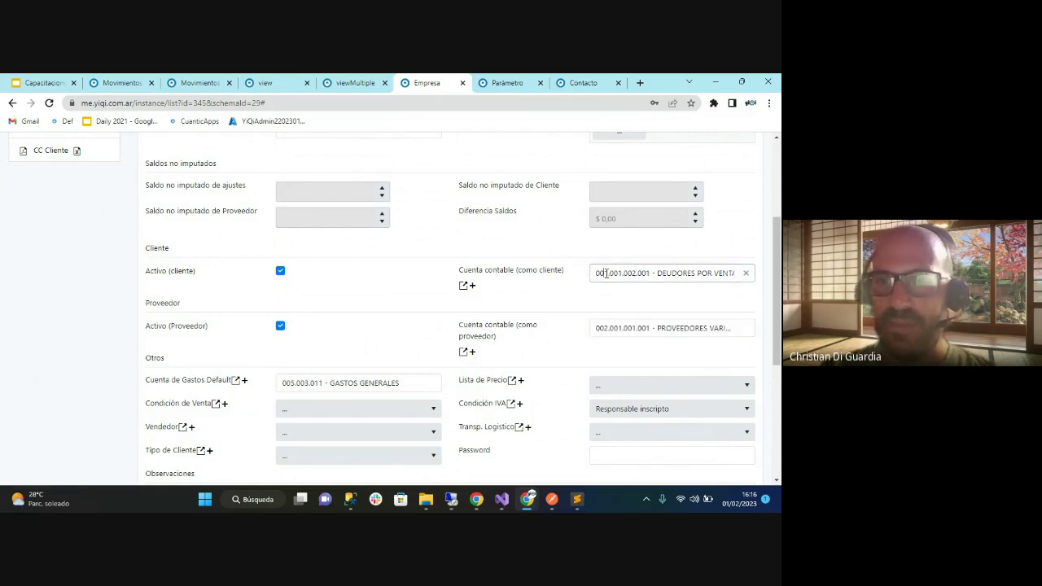
pyautogui.moveTo(606, 273); pyautogui.dragTo(737, 275)
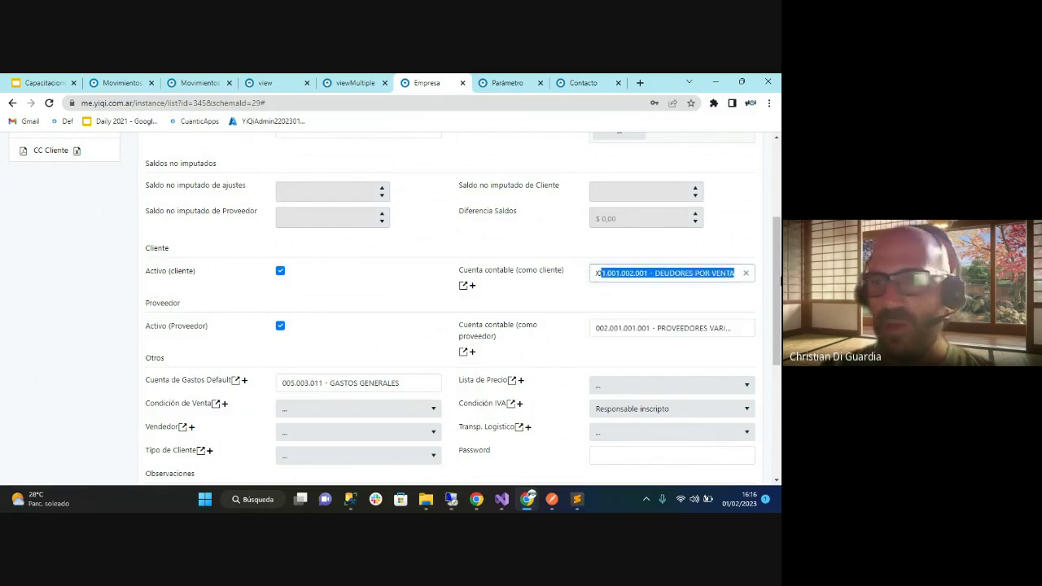
pyautogui.click(628, 272)
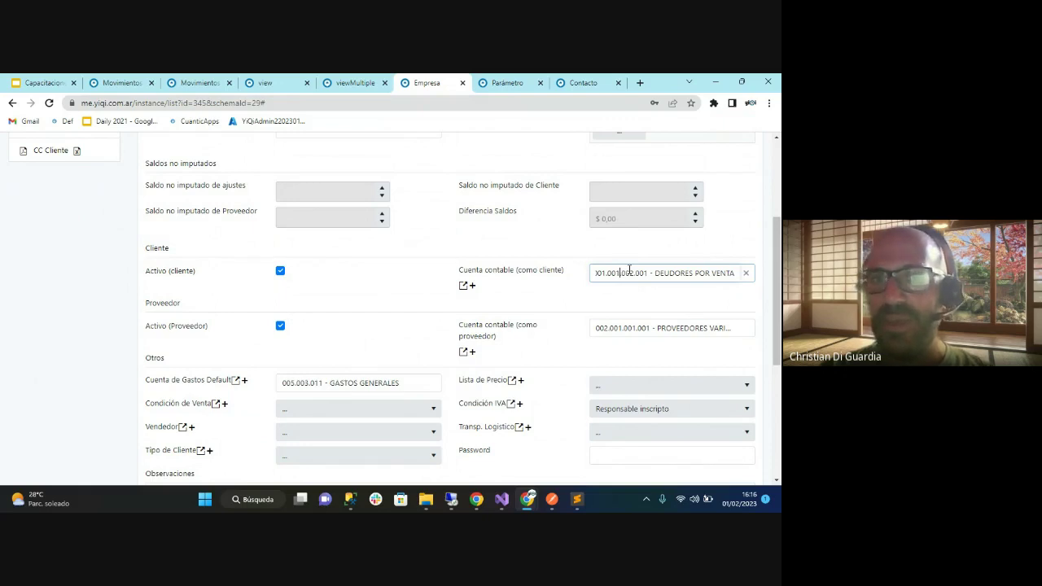
pyautogui.moveTo(606, 274); pyautogui.dragTo(587, 281)
pyautogui.click(599, 294)
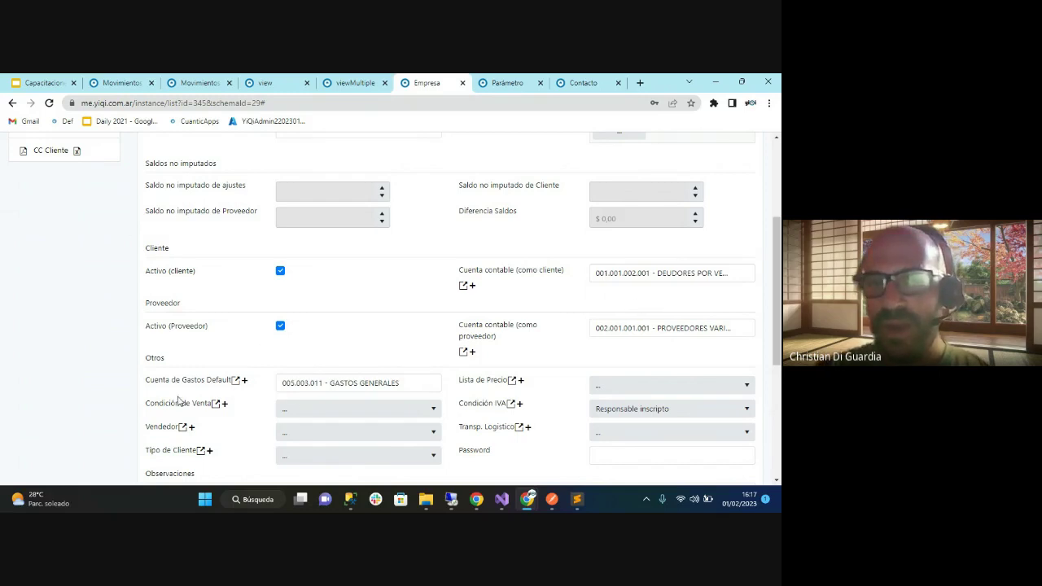
# Check QA ERP's default expense account in the Otros section of its general data
pyautogui.moveTo(403, 383); pyautogui.dragTo(249, 374)
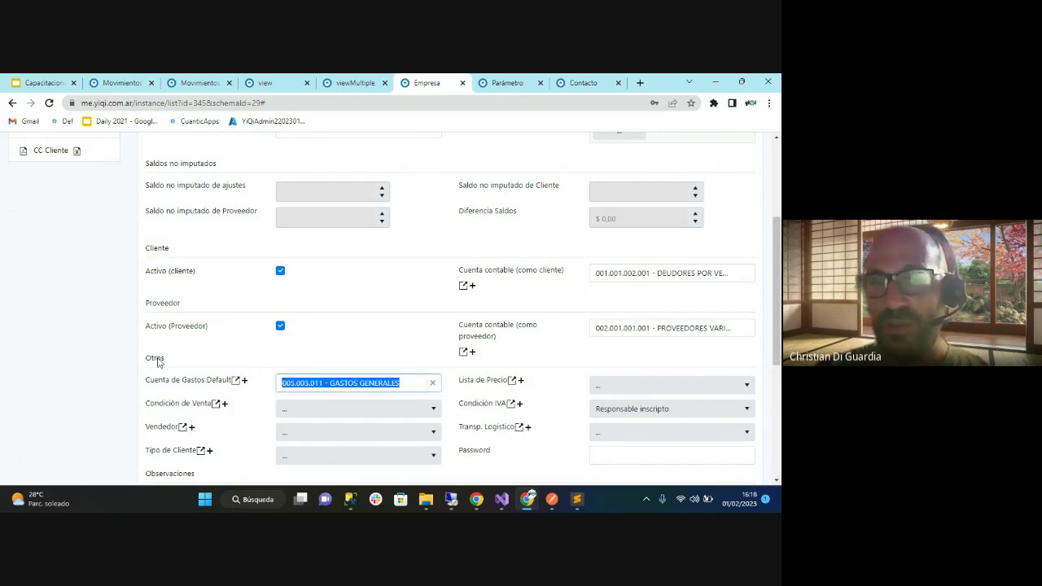
pyautogui.click(48, 372)
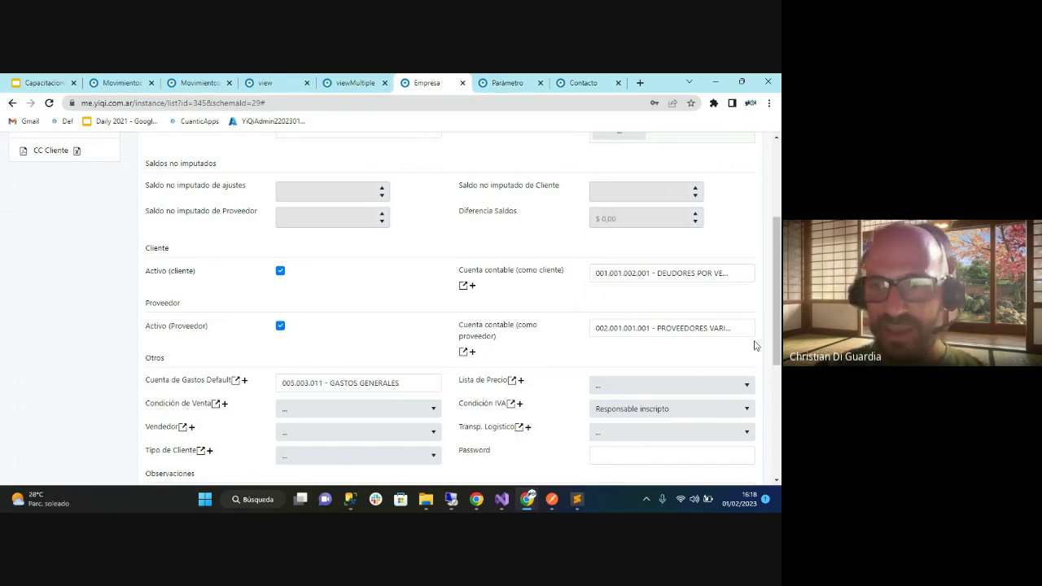
pyautogui.scroll(1, 779, 321)
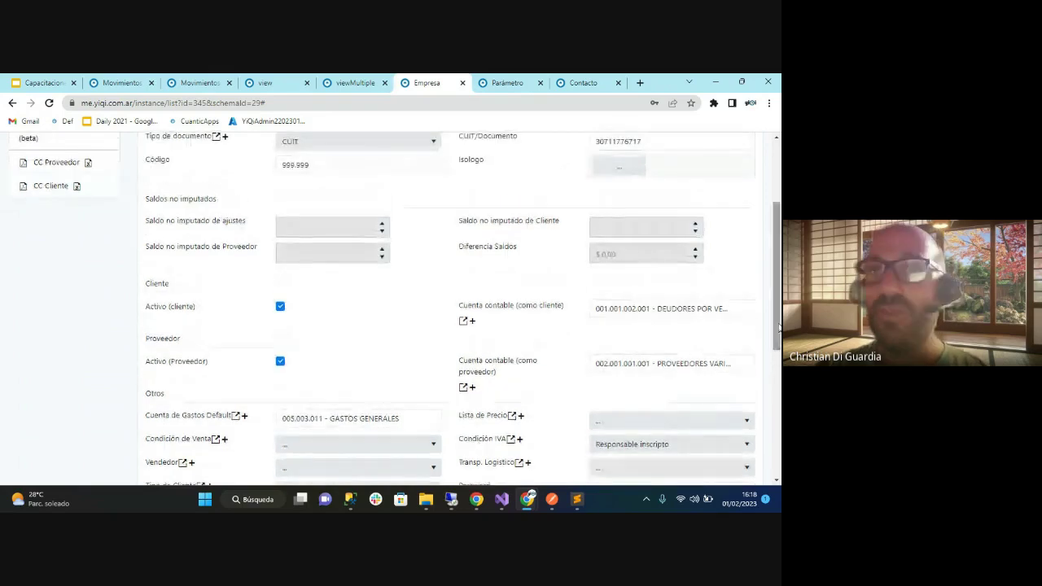
# Switch to the Google Slides deck, present the "Cuentas contables de una Empresa" slide again and end the slideshow
pyautogui.click(56, 83)
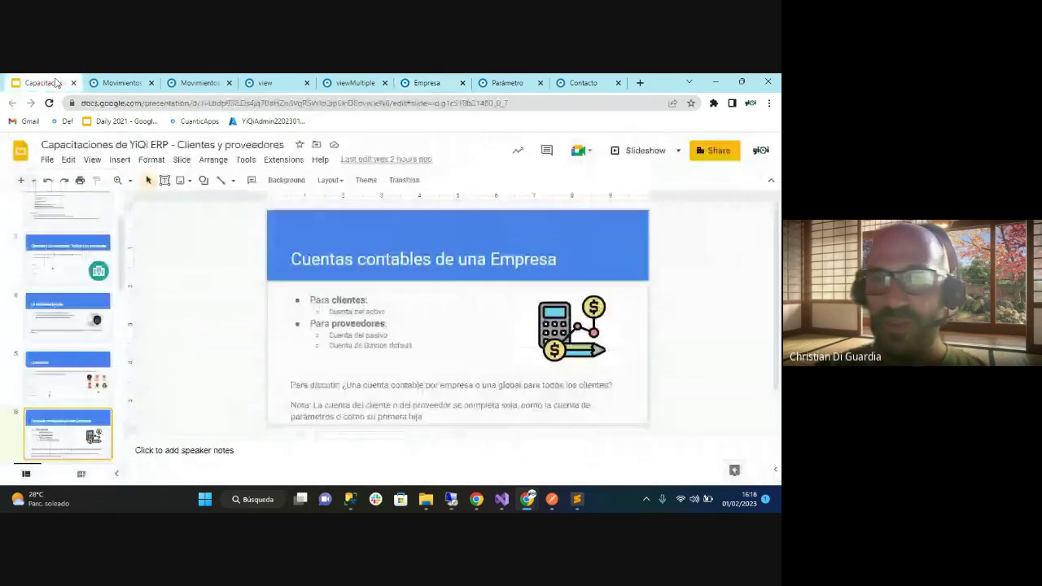
pyautogui.click(642, 150)
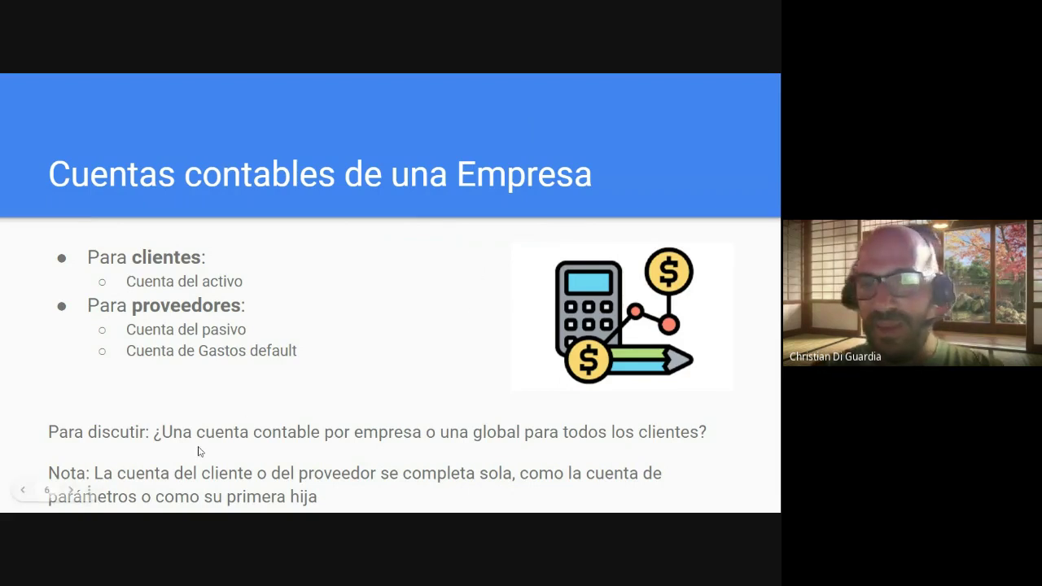
pyautogui.press('Escape')
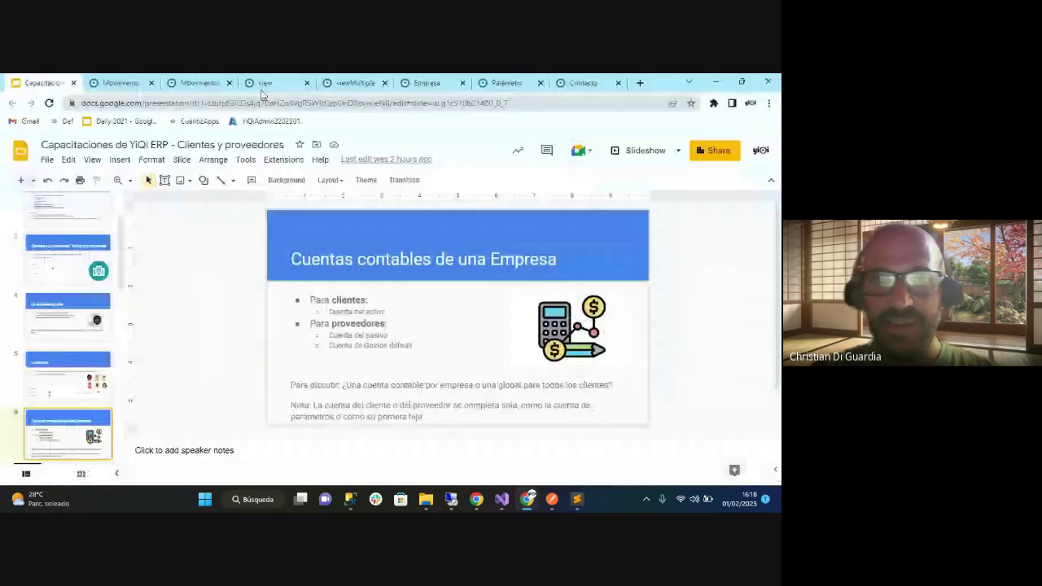
# Compare QA ERP's customer and supplier accounts in YiQi with the general accounts under Contabilidad in Parámetro
pyautogui.click(425, 82)
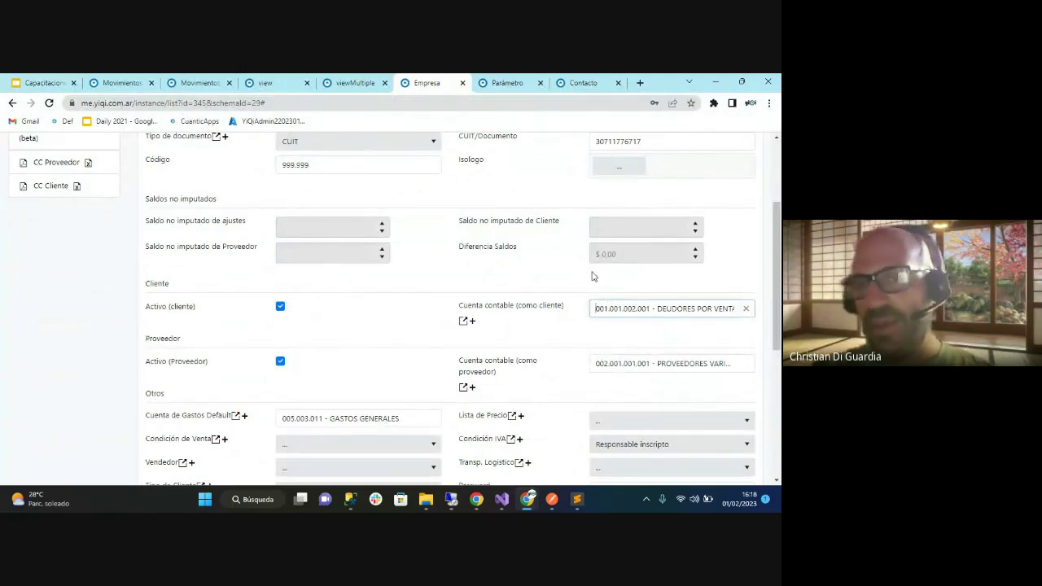
pyautogui.moveTo(618, 308); pyautogui.dragTo(777, 306)
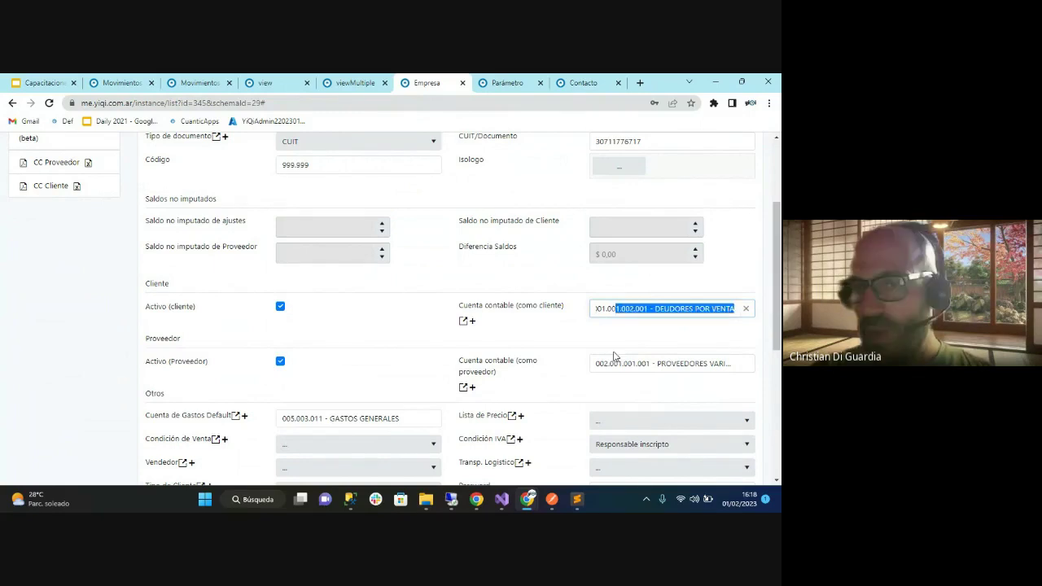
pyautogui.moveTo(605, 364); pyautogui.dragTo(664, 336)
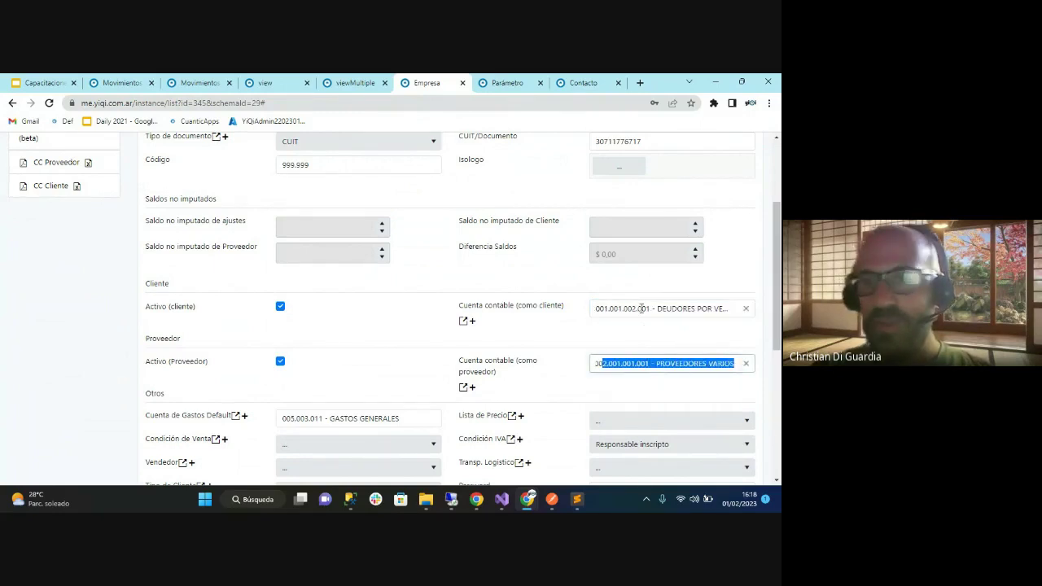
pyautogui.click(642, 309)
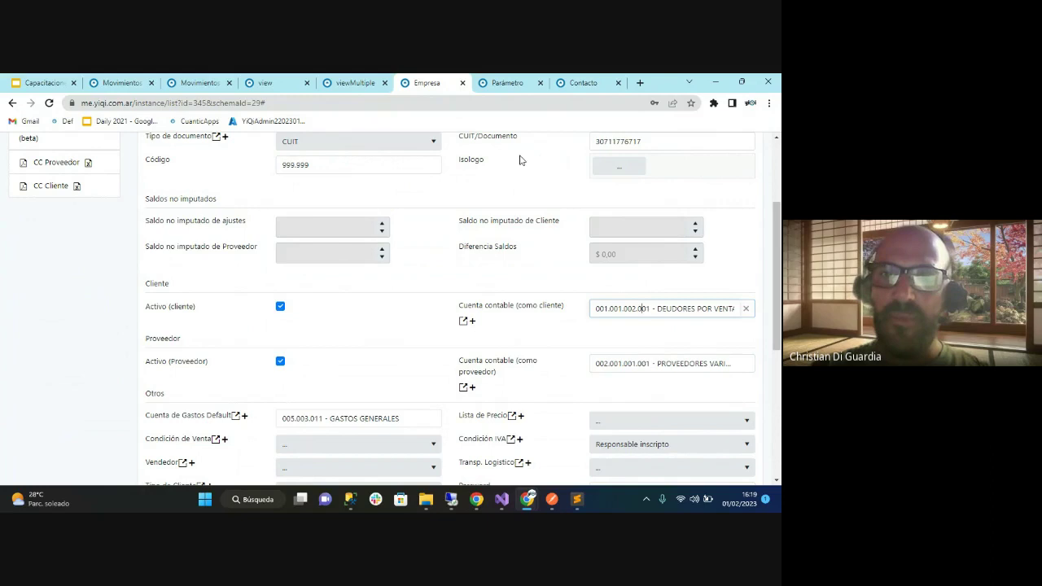
pyautogui.click(511, 84)
pyautogui.click(486, 237)
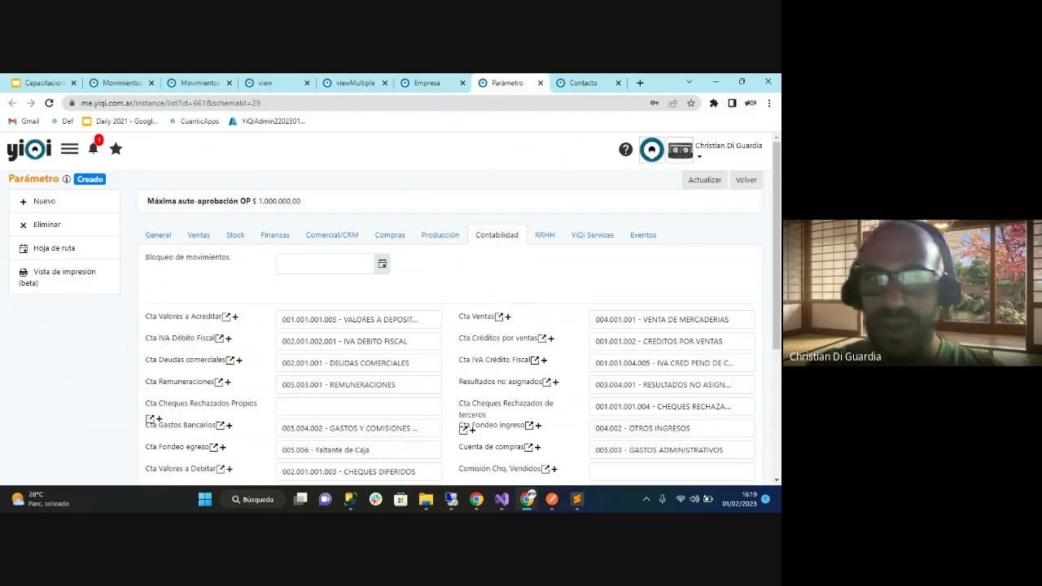
# Present the Google Slides deck from "Cuentas contables de una Empresa" through the "Sucursales" slide, ending the slideshow there
pyautogui.click(41, 82)
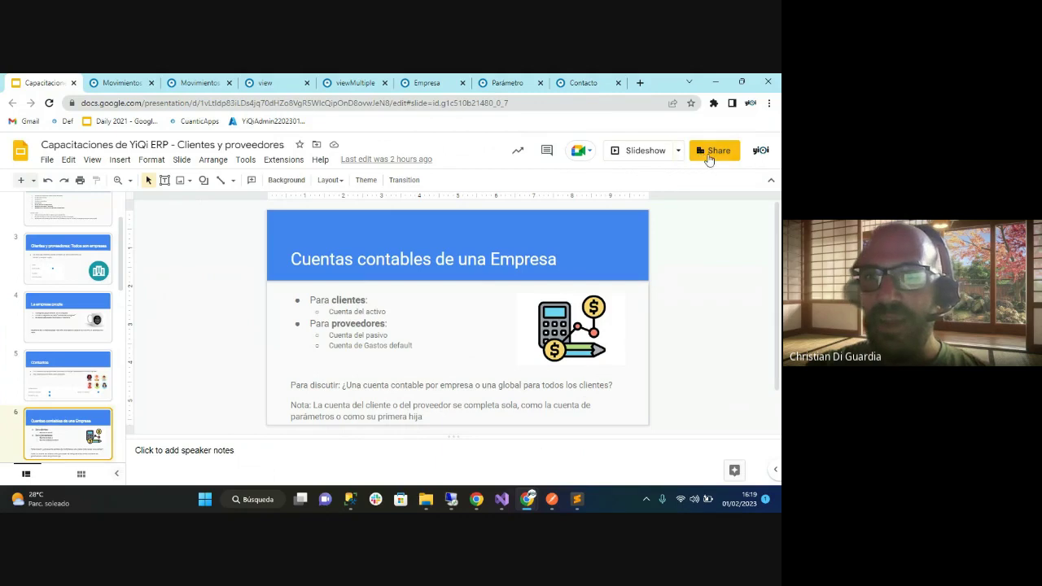
pyautogui.click(640, 150)
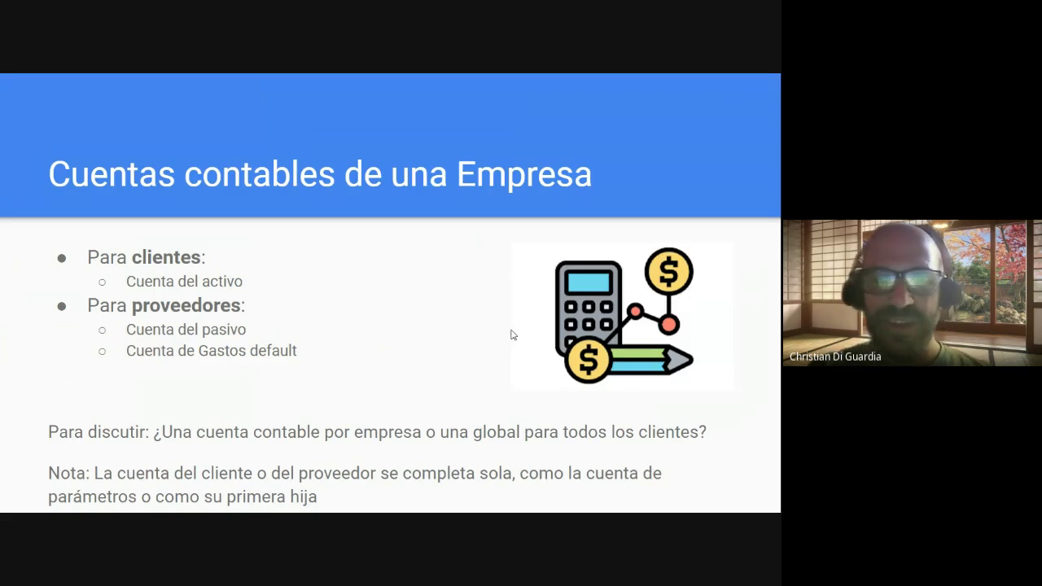
pyautogui.click(512, 335)
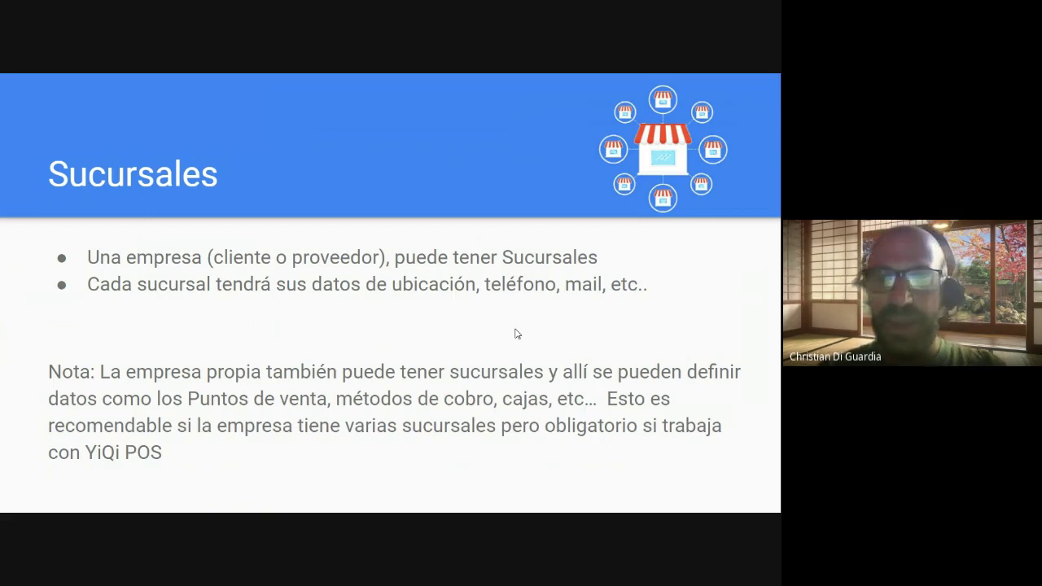
pyautogui.press('Escape')
# Open Sucursal 1 from QA ERP's branches in YiQi and locate the Sucursal entry under Clientes y proveedores
pyautogui.click(426, 83)
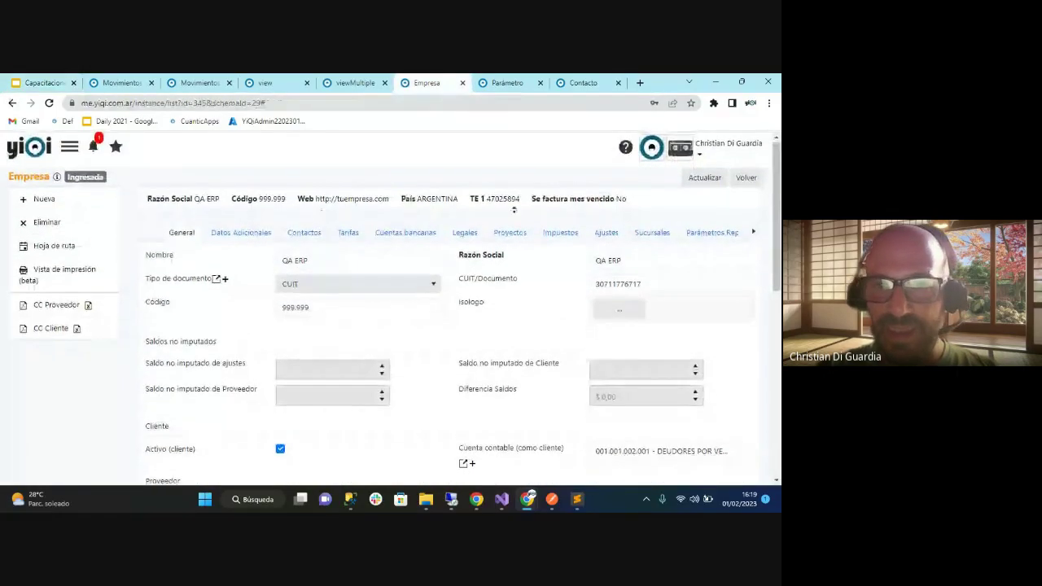
pyautogui.click(650, 235)
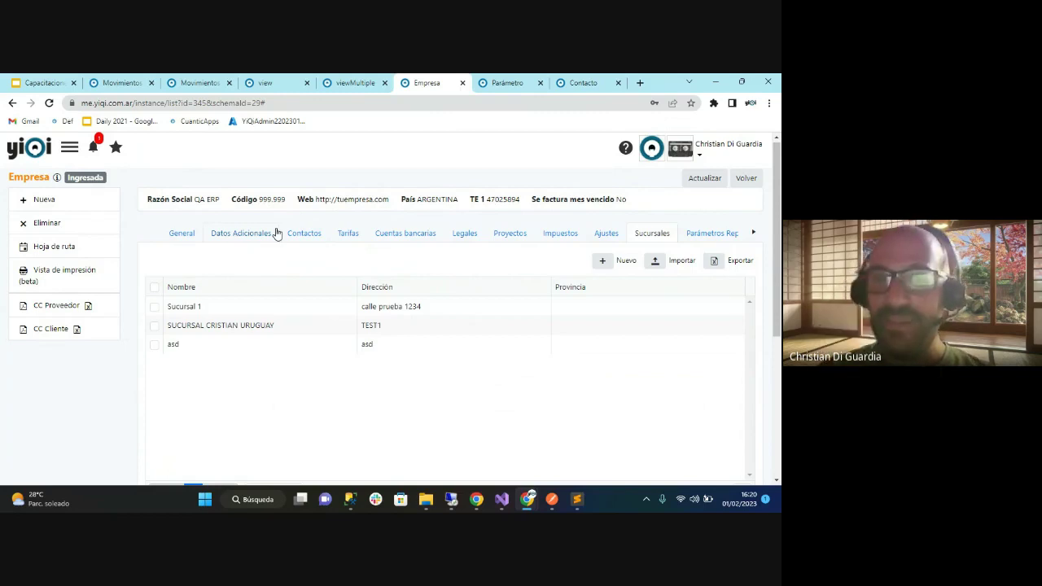
pyautogui.click(411, 314)
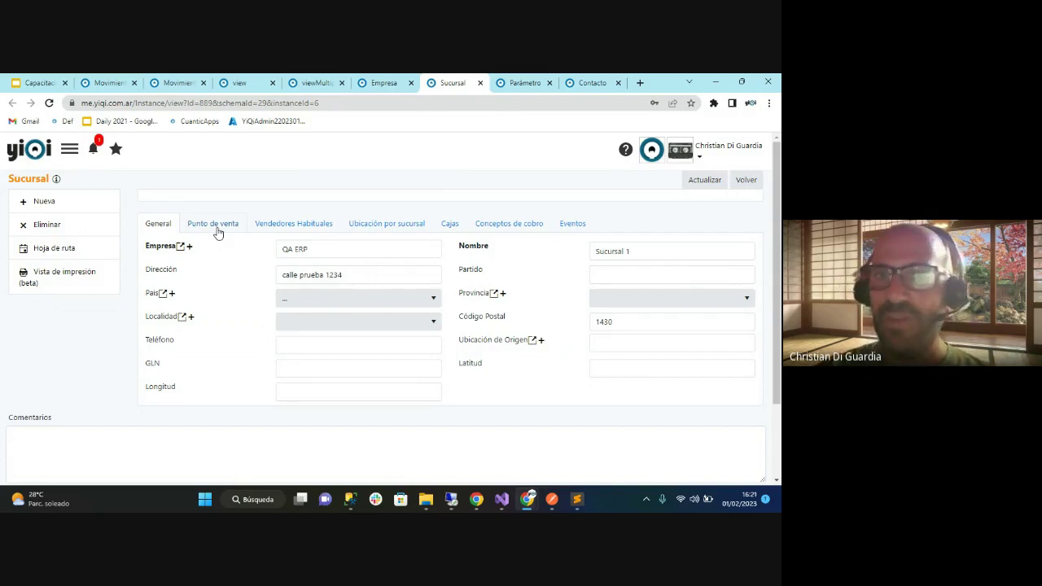
pyautogui.click(69, 148)
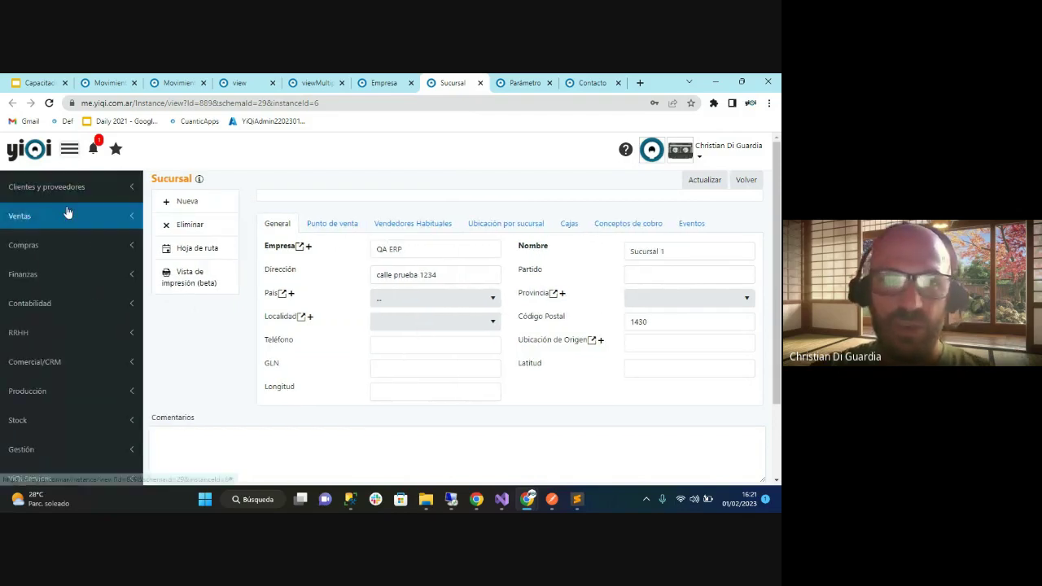
pyautogui.click(75, 187)
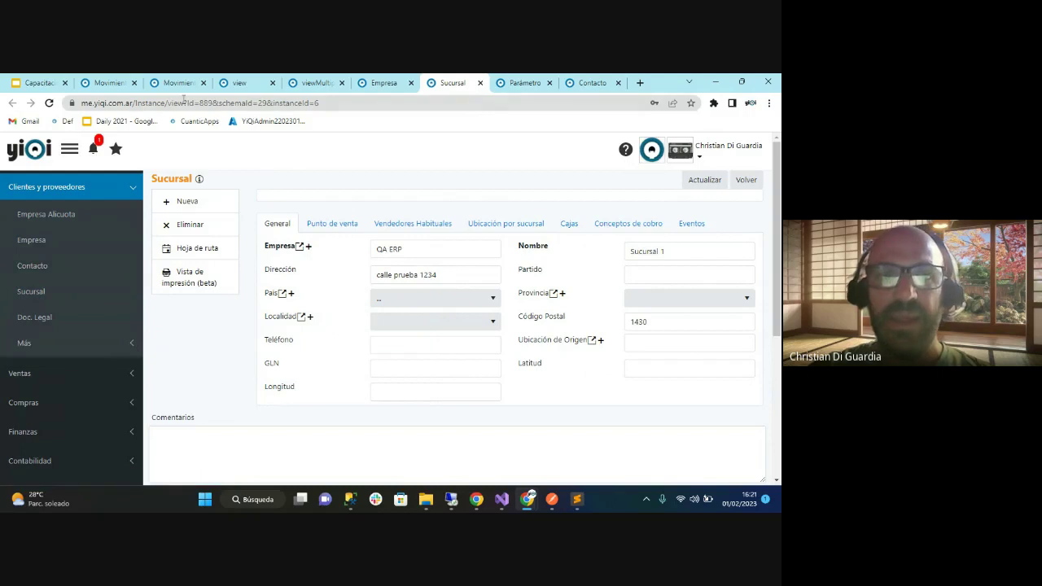
# Switch back to Google Slides, present the "Sucursales" and "Carga masiva de empresas" slides, and end the slideshow
pyautogui.click(32, 83)
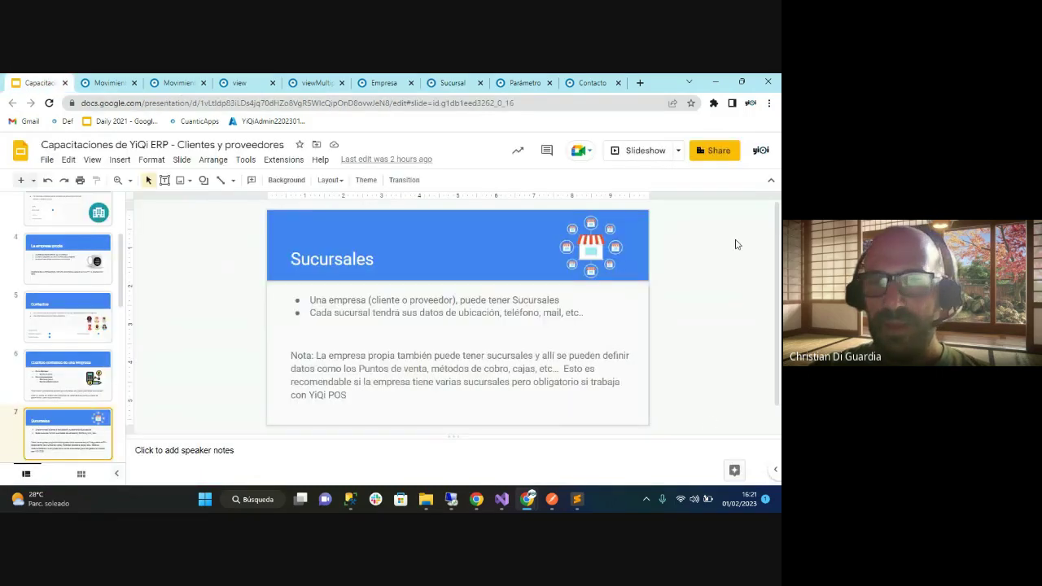
pyautogui.click(656, 154)
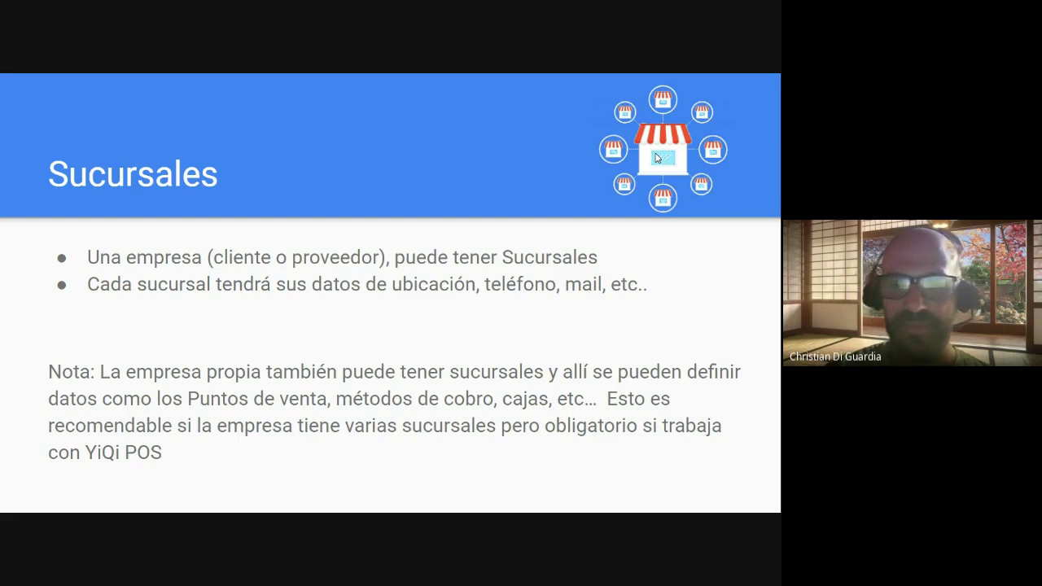
pyautogui.press('Right')
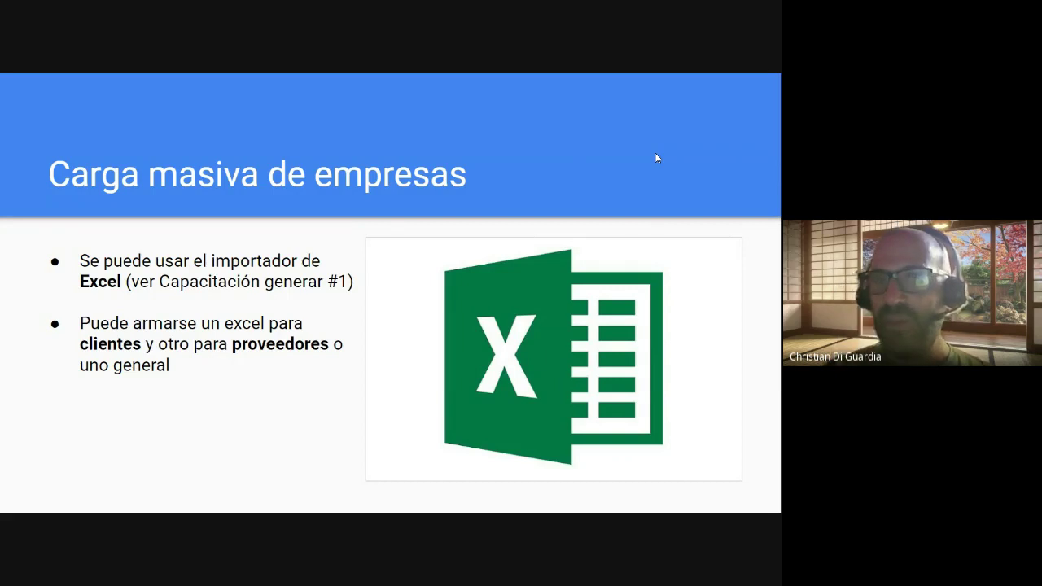
pyautogui.press('Escape')
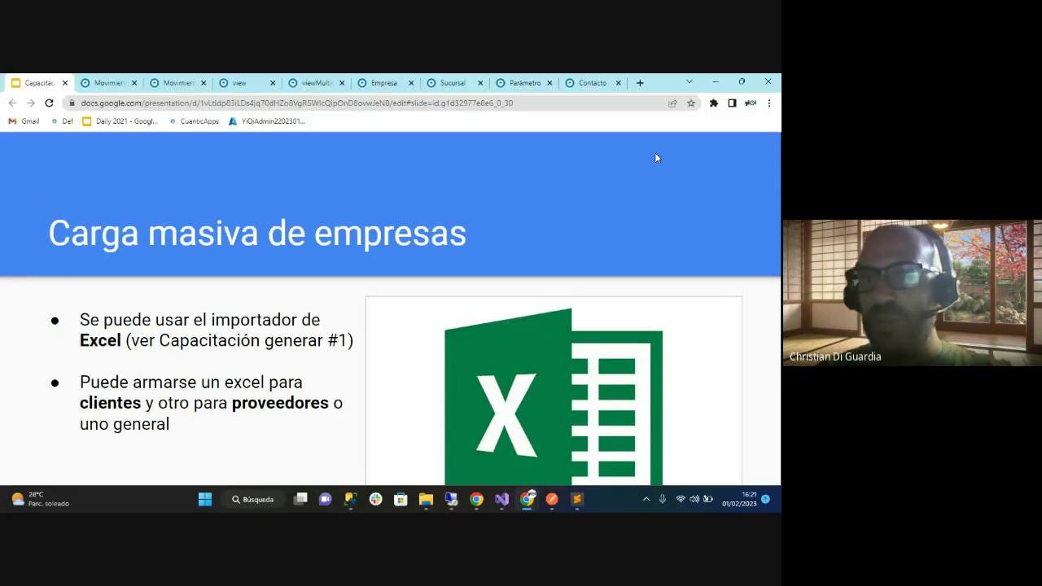
# Return to YiQi's Empresa record, view the blank Nueva Empresa form and close it without creating a company
pyautogui.click(390, 83)
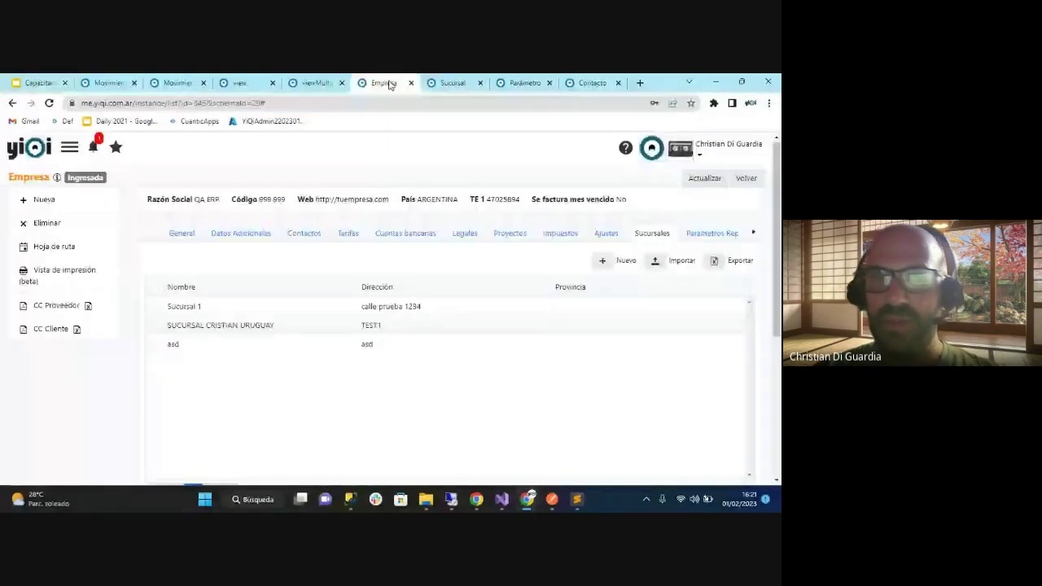
pyautogui.click(78, 205)
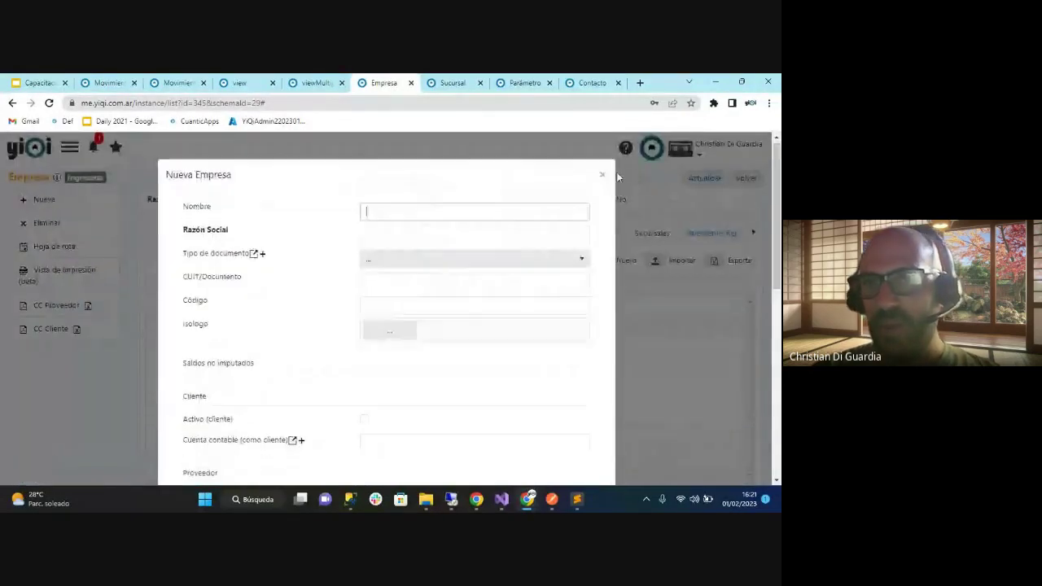
pyautogui.click(602, 174)
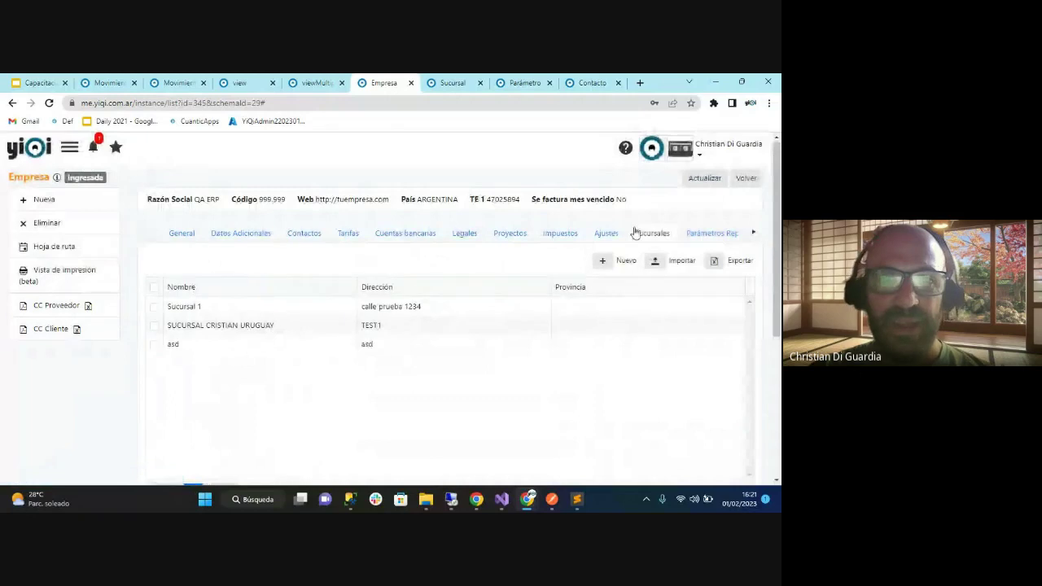
# Download the Excel import template from the Empresa list and open it in LibreOffice Calc
pyautogui.click(741, 181)
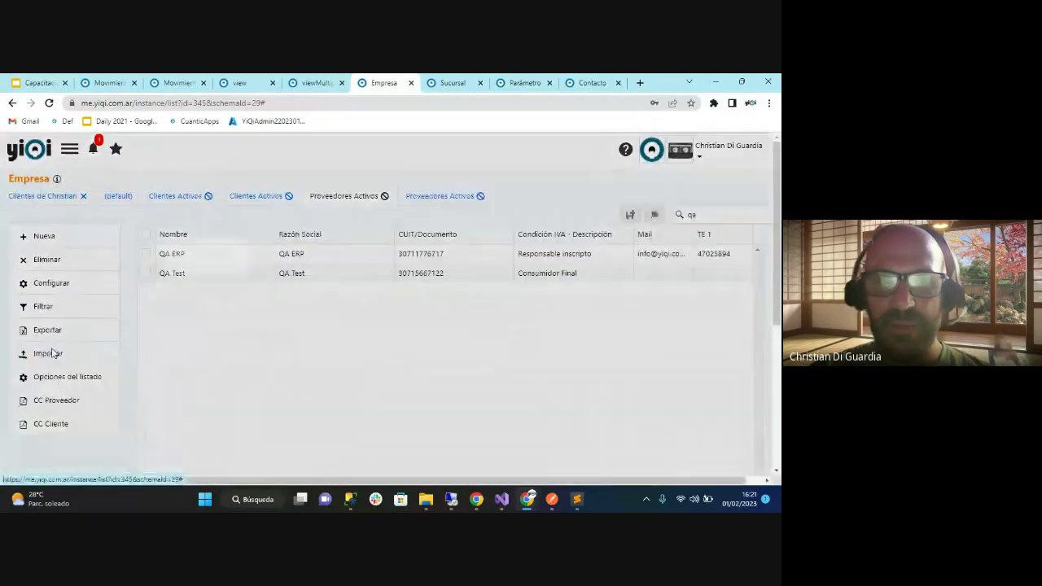
pyautogui.click(48, 353)
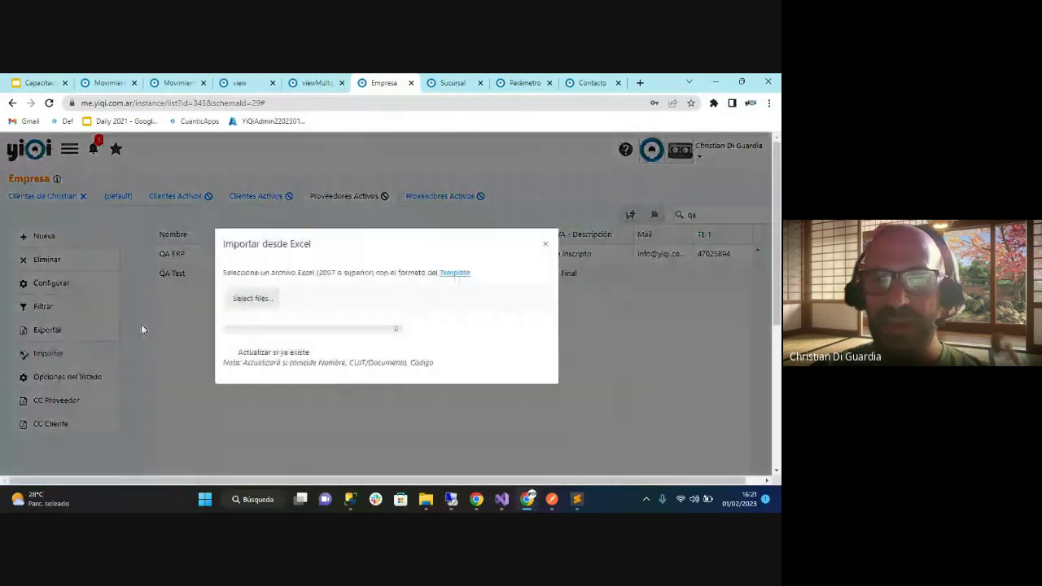
pyautogui.click(476, 280)
pyautogui.click(79, 470)
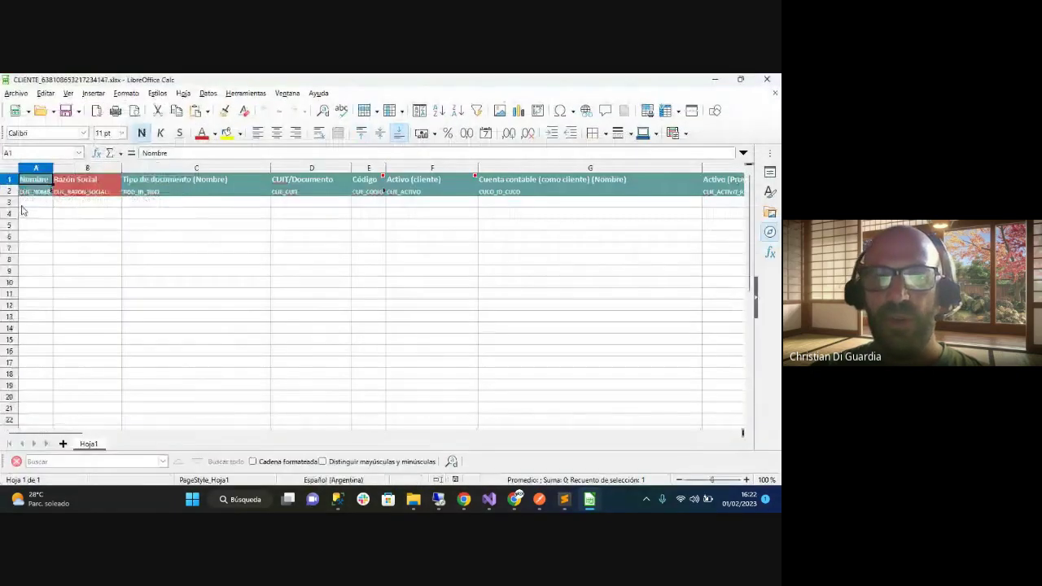
# Go through the first template columns in row 3 and enter verdadero under Activo (cliente)
pyautogui.click(105, 204)
pyautogui.click(188, 217)
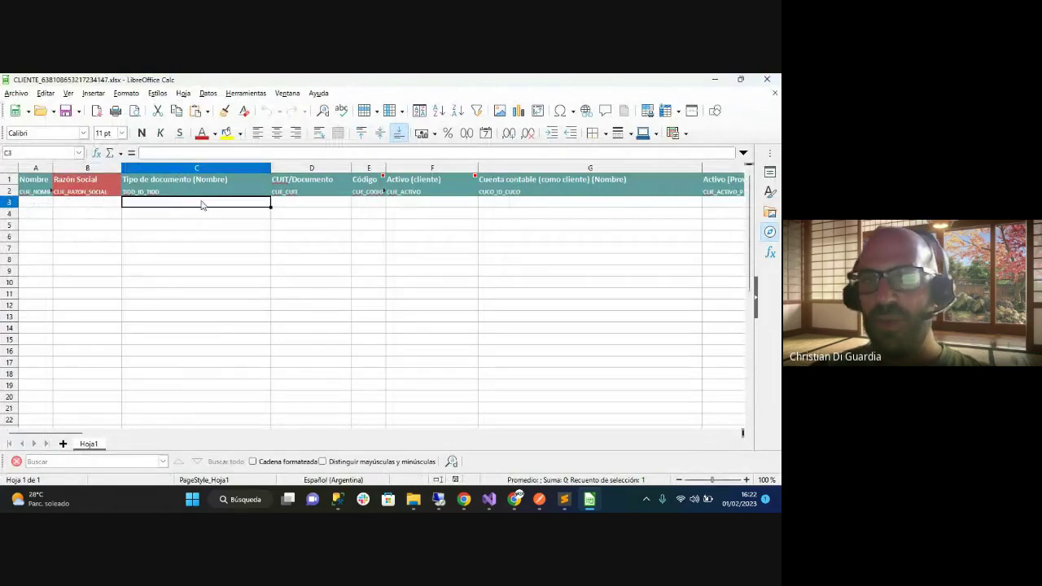
pyautogui.click(283, 216)
pyautogui.press('Right')
pyautogui.press('Right')
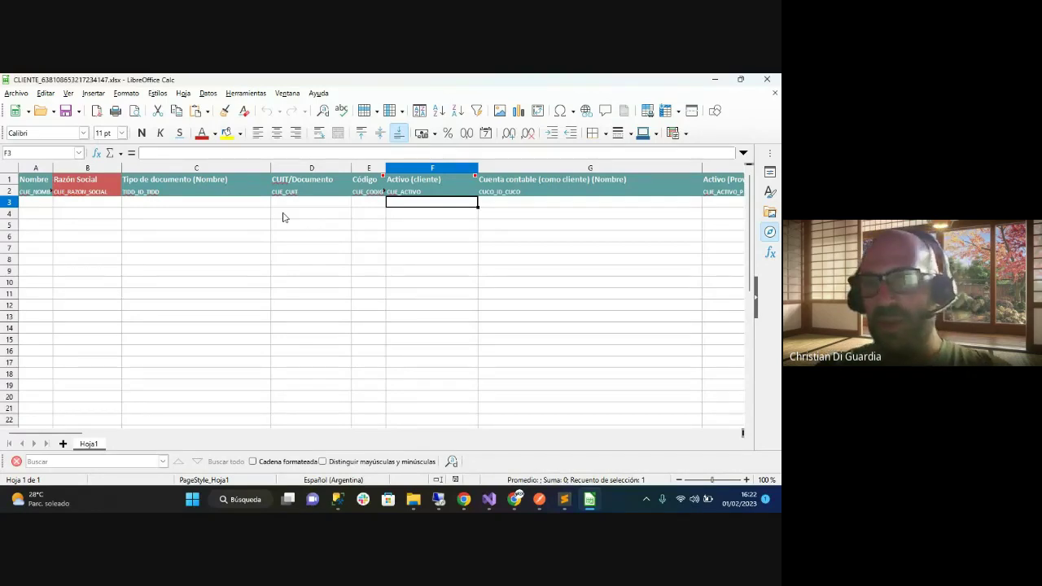
pyautogui.write('verdade')
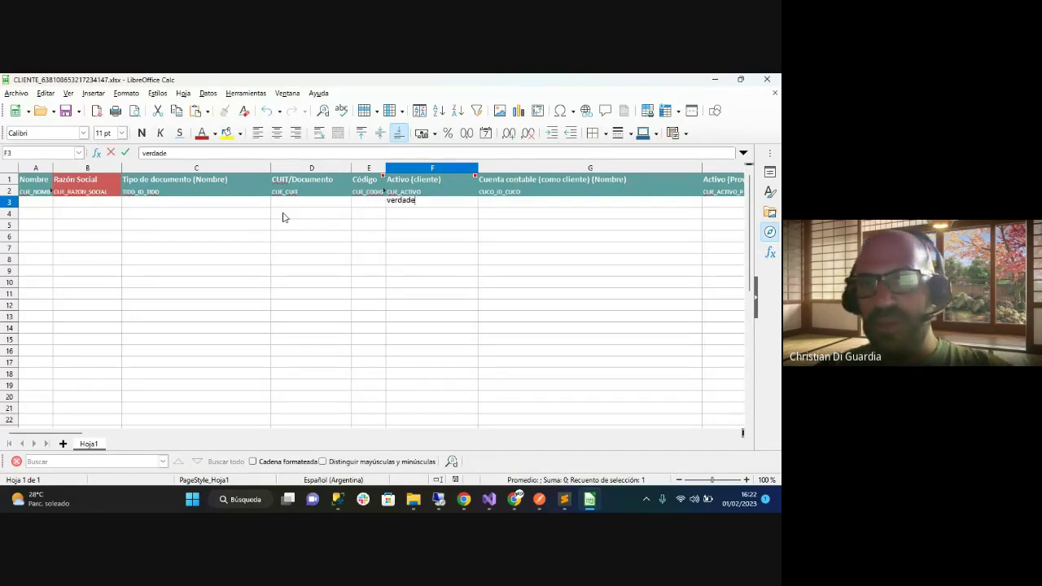
pyautogui.write('ro')
pyautogui.press('Return')
pyautogui.press('Up')
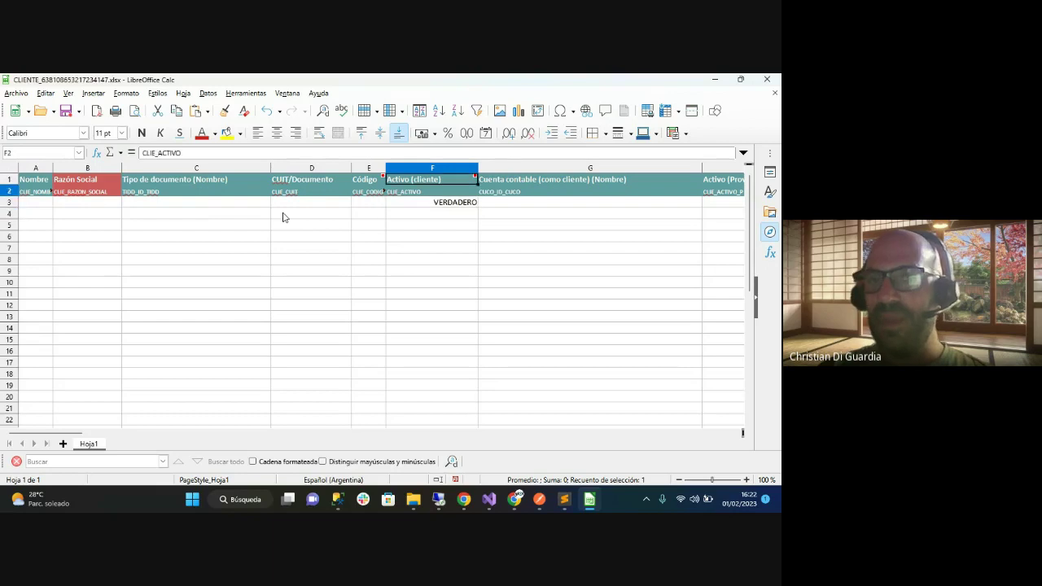
# Enter verdadero under Activo (Proveedor) in row 3 of the template
pyautogui.press('Right')
pyautogui.press('Right')
pyautogui.press('Left')
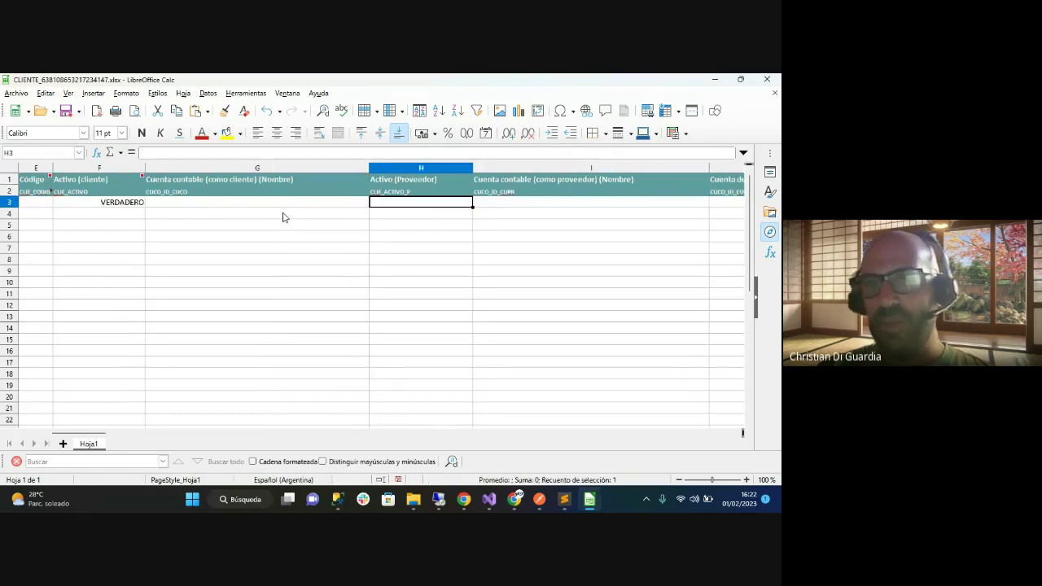
pyautogui.write('verdadero')
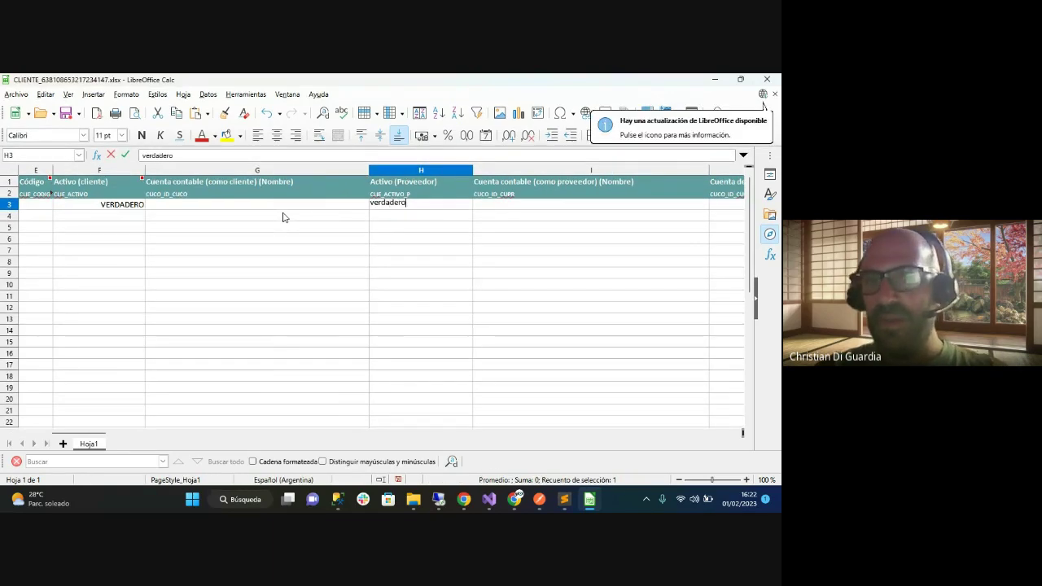
pyautogui.press('Return')
pyautogui.press('Up')
pyautogui.press('Left')
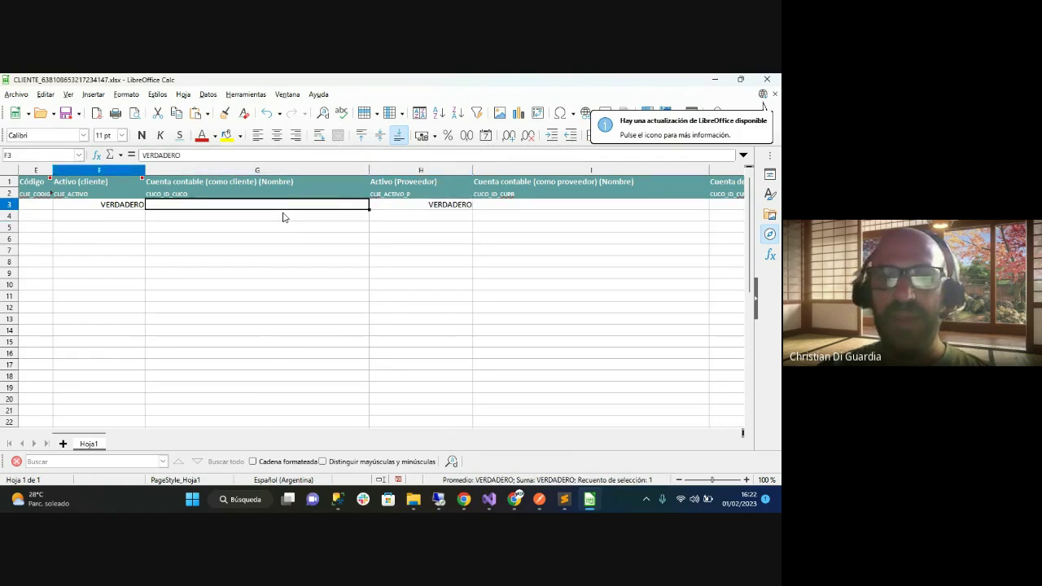
# Clear the Activo (Proveedor) value from row 3, leaving only the client flag filled
pyautogui.press('Left')
pyautogui.press('Left')
pyautogui.press('Right')
pyautogui.press('Right')
pyautogui.press('Right')
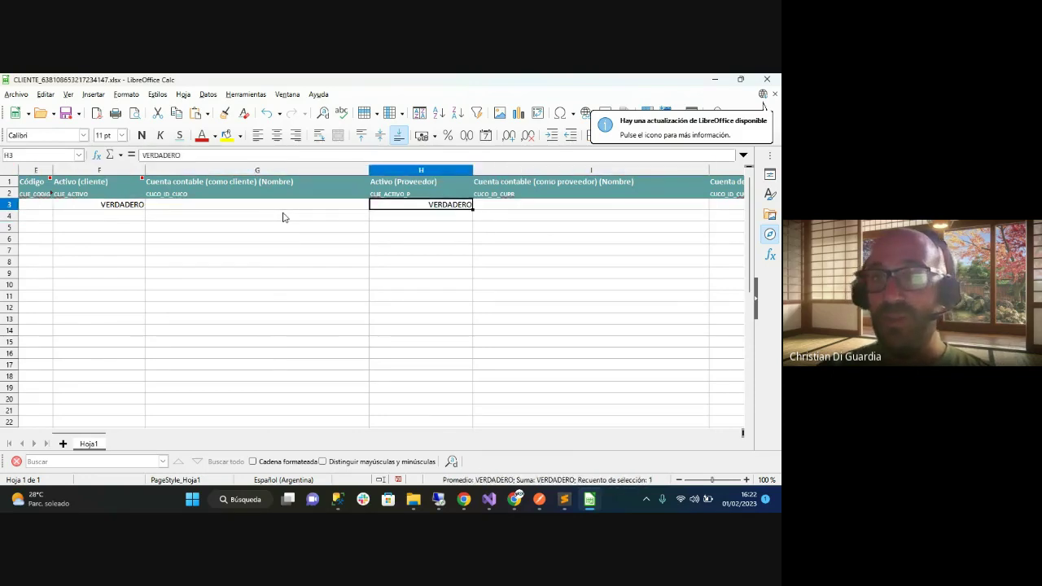
pyautogui.press('BackSpace')
pyautogui.press('Return')
pyautogui.press('Left')
pyautogui.press('Left')
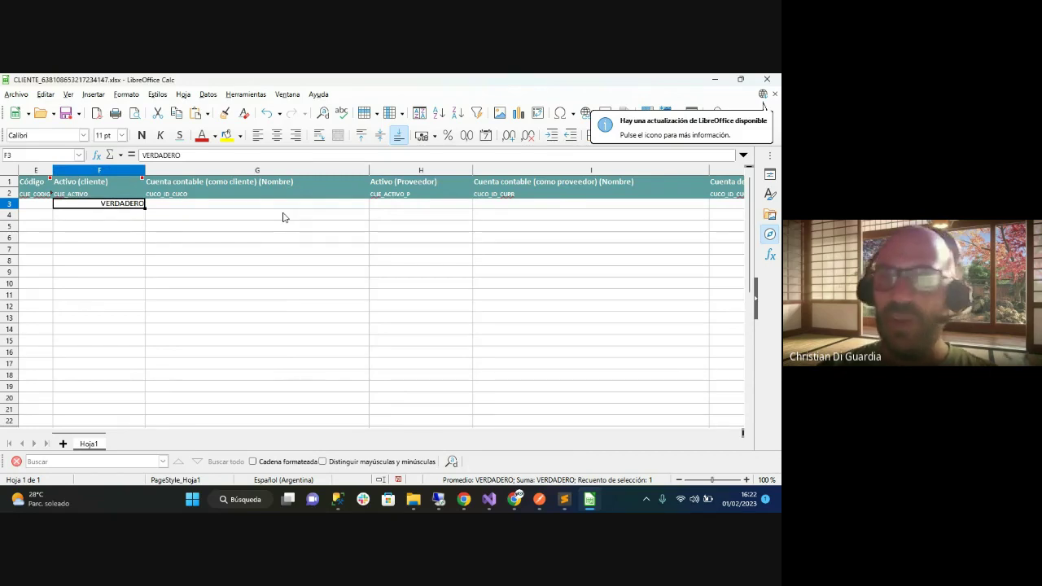
# Replace the Activo (cliente) value in row 3 with the English word true
pyautogui.write('tr')
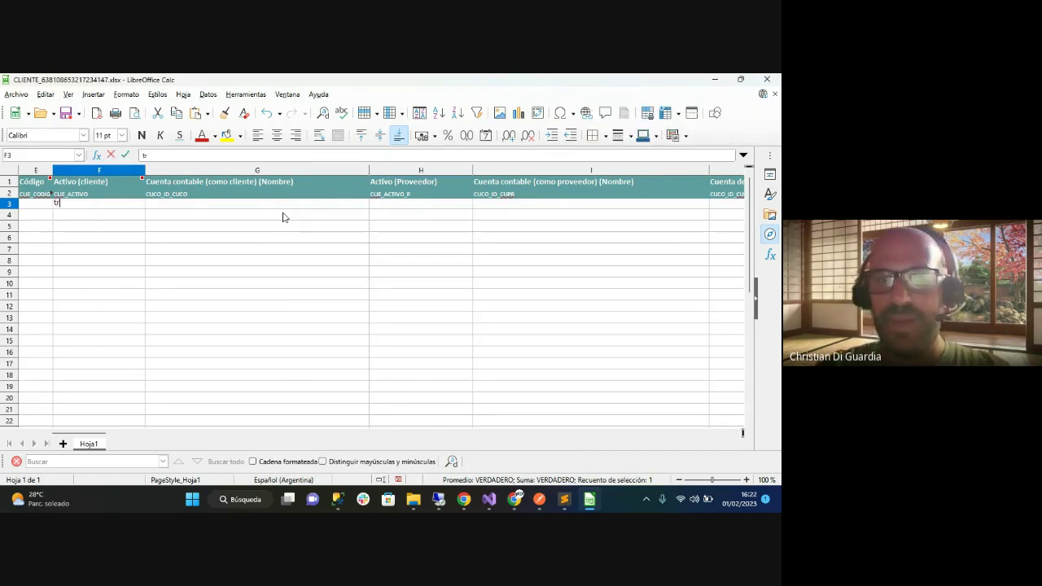
pyautogui.write('ue')
pyautogui.press('Return')
pyautogui.press('Up')
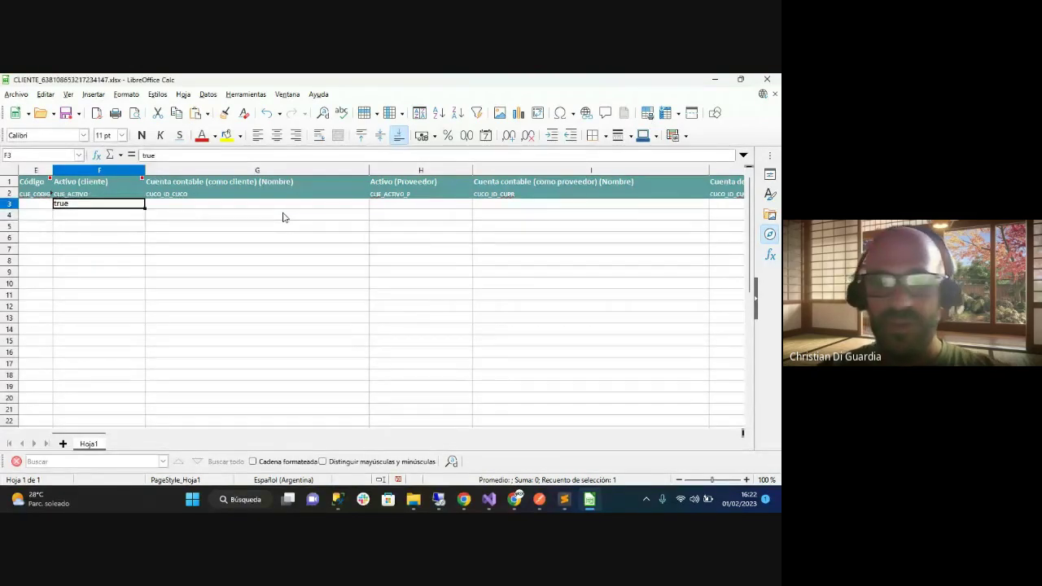
# Change the Activo (cliente) value in row 3 back to verdadero
pyautogui.write('verdad')
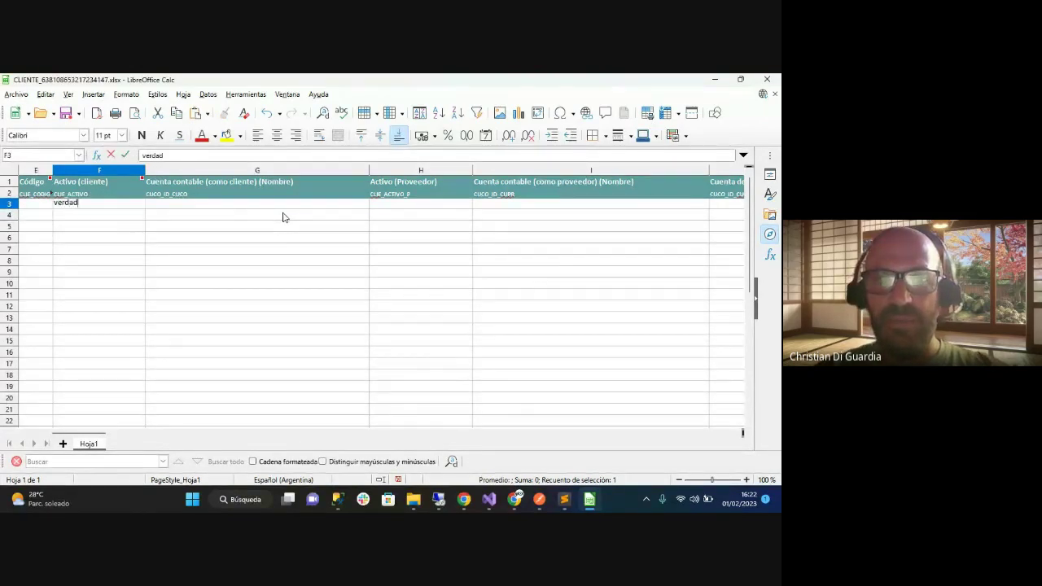
pyautogui.write('ero')
pyautogui.press('Return')
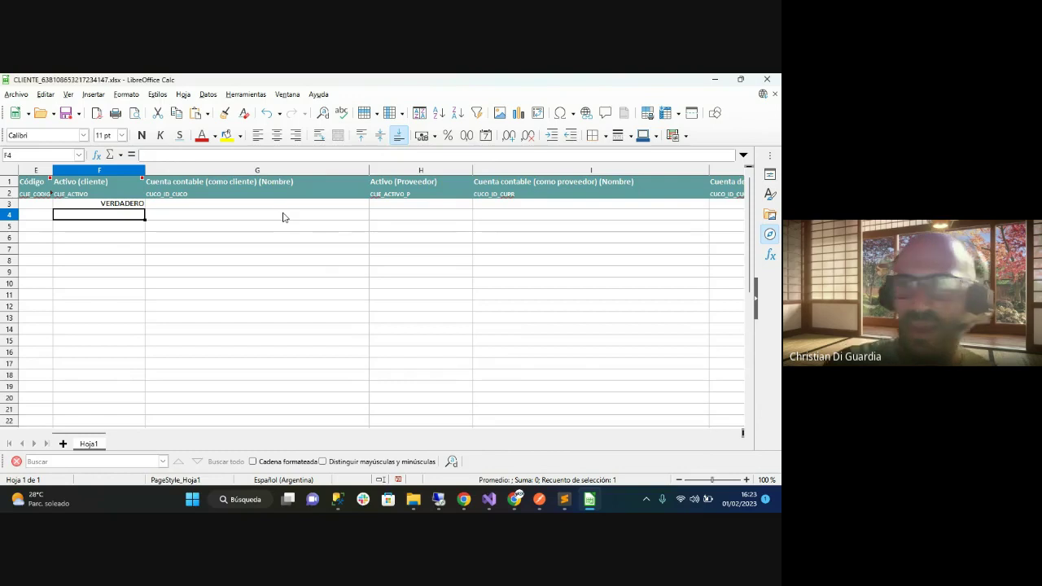
# Examine the remaining template column headers along row 3, up to the one after Informa precio por bulto
pyautogui.press('Up')
pyautogui.press('Right')
pyautogui.press('Right')
pyautogui.press('Right')
pyautogui.press('Right')
pyautogui.press('Right')
pyautogui.press('Right')
pyautogui.press('Right')
pyautogui.press('Right')
pyautogui.press('Right')
pyautogui.press('Right')
pyautogui.press('Right')
pyautogui.press('Right')
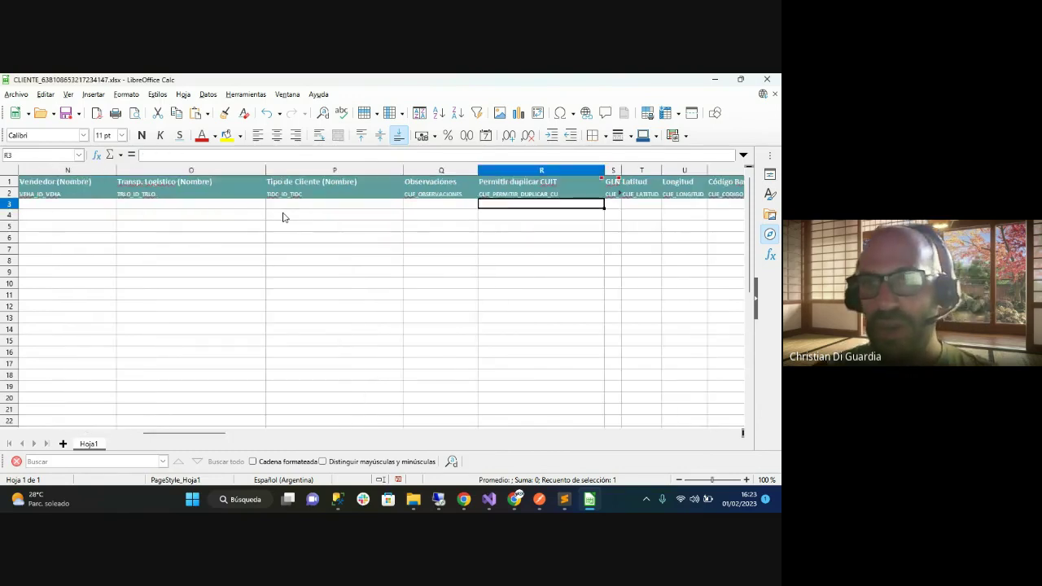
pyautogui.press('Right')
pyautogui.press('Right')
pyautogui.press('Right')
pyautogui.press('Right')
pyautogui.press('Right')
pyautogui.press('Right')
pyautogui.press('Right')
pyautogui.press('Right')
pyautogui.press('Right')
pyautogui.press('Right')
pyautogui.press('Right')
pyautogui.press('Right')
pyautogui.press('Right')
pyautogui.press('Right')
pyautogui.press('Right')
pyautogui.press('Right')
pyautogui.press('Right')
pyautogui.press('Right')
pyautogui.press('Right')
pyautogui.press('Right')
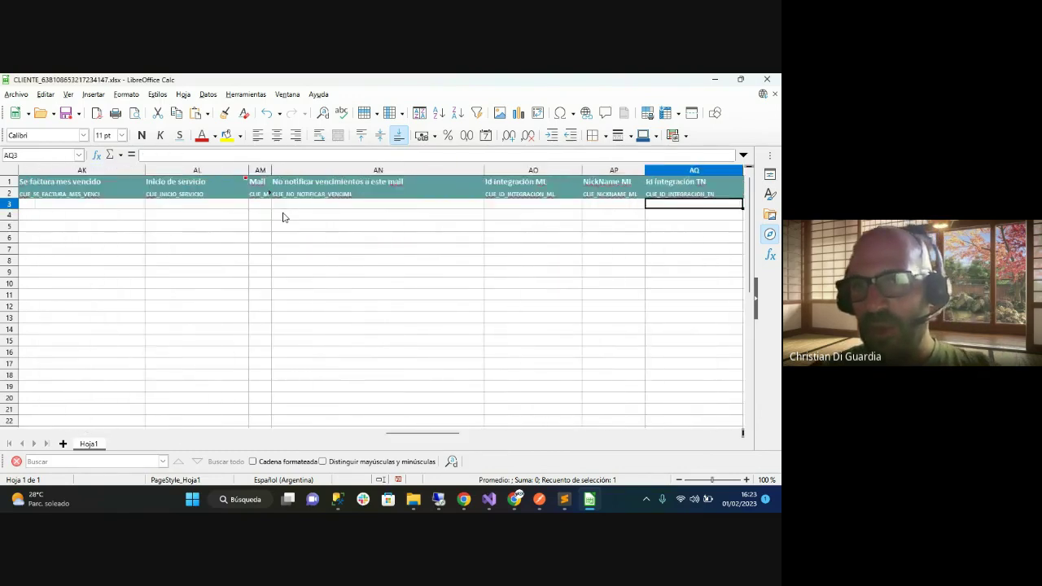
pyautogui.press('Right')
pyautogui.press('Right')
pyautogui.press('Right')
pyautogui.press('Right')
pyautogui.press('Right')
pyautogui.press('Right')
pyautogui.press('Right')
pyautogui.press('Right')
pyautogui.press('Right')
pyautogui.press('Right')
pyautogui.press('Right')
pyautogui.press('Right')
pyautogui.press('Right')
pyautogui.press('Right')
pyautogui.press('Right')
pyautogui.press('Right')
pyautogui.press('Right')
pyautogui.press('Right')
pyautogui.press('Right')
pyautogui.press('Right')
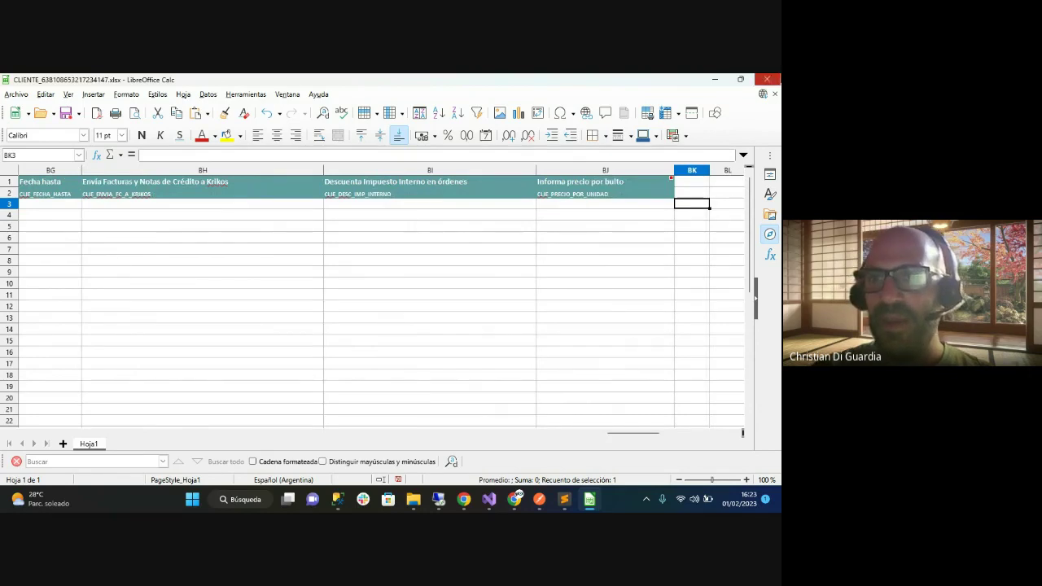
# Close the Excel template without saving its changes and dismiss YiQi's Importar desde Excel dialog
pyautogui.click(776, 79)
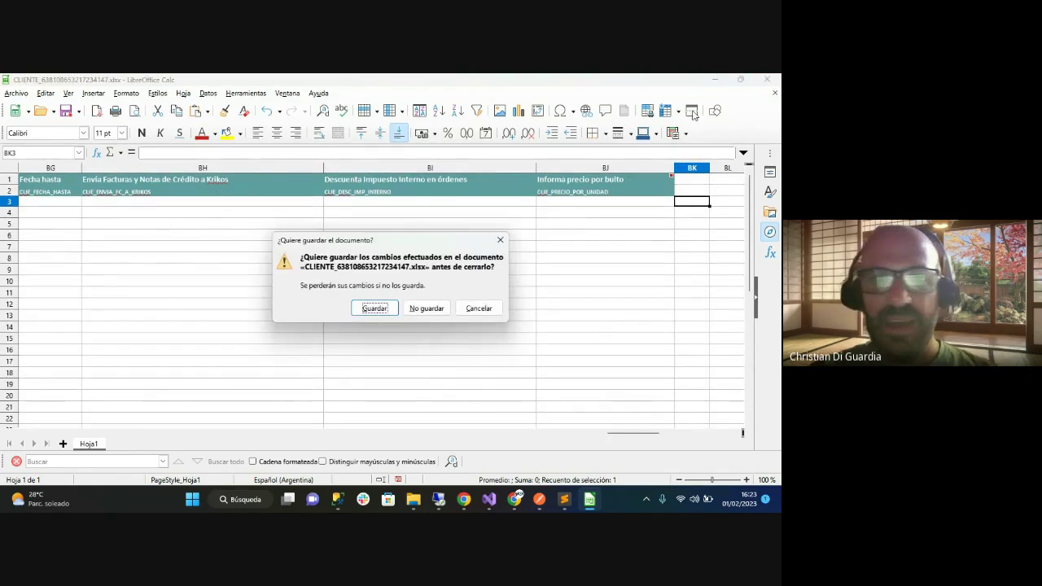
pyautogui.click(426, 308)
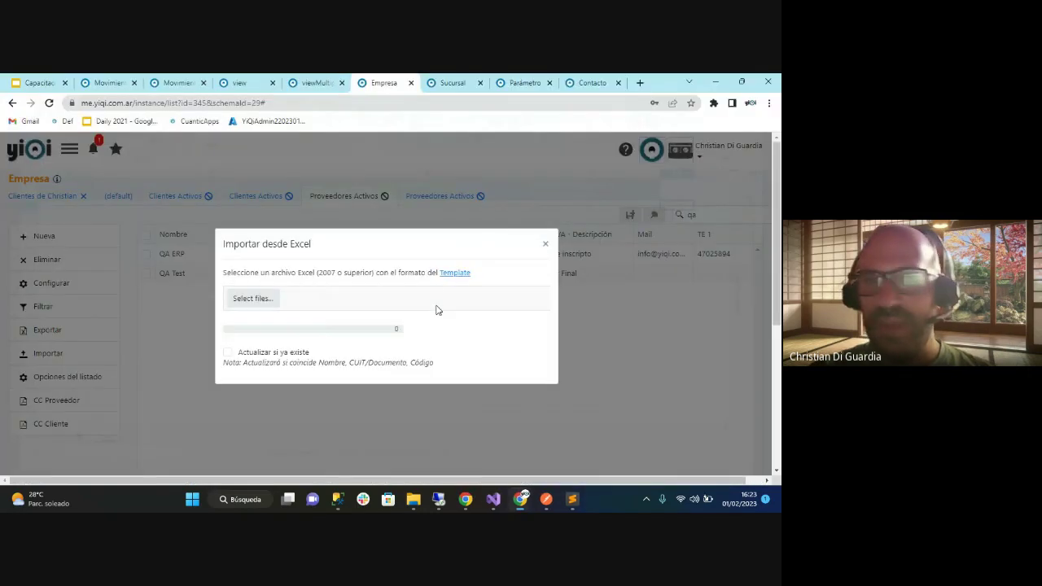
pyautogui.click(546, 245)
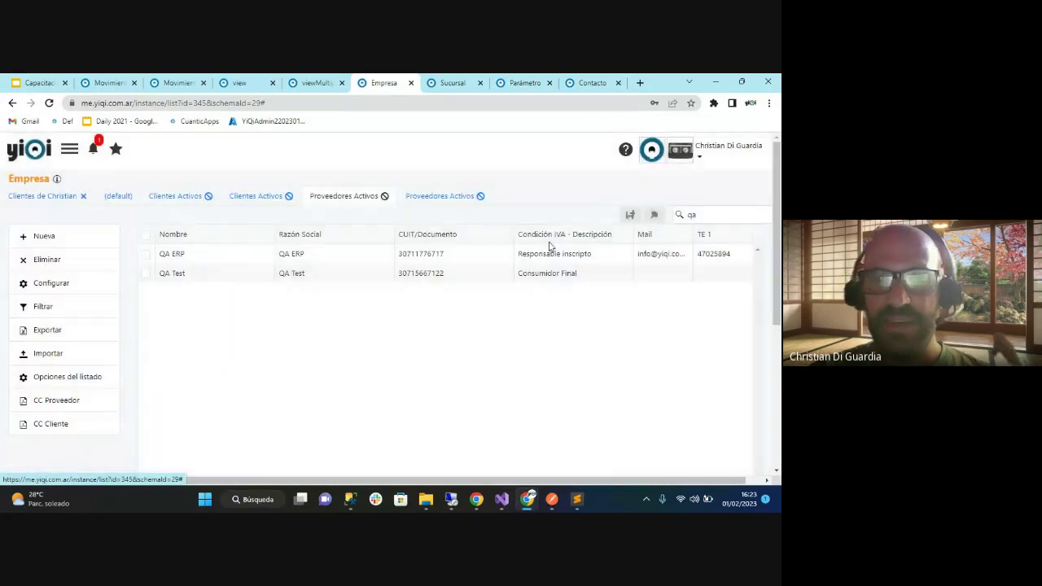
# Switch to Google Slides and start the slideshow from the "Carga masiva de empresas" slide
pyautogui.click(35, 83)
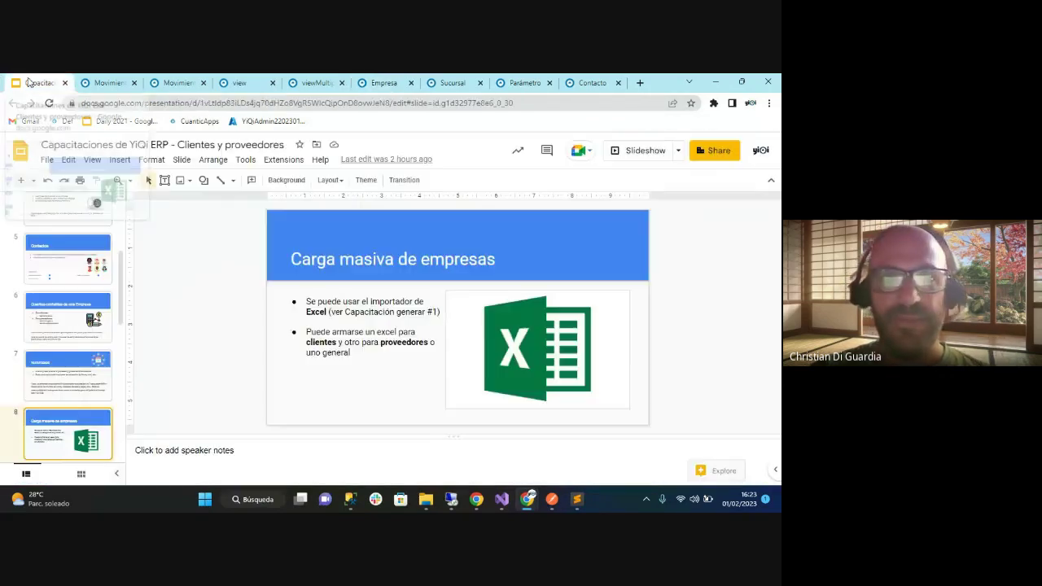
pyautogui.click(645, 152)
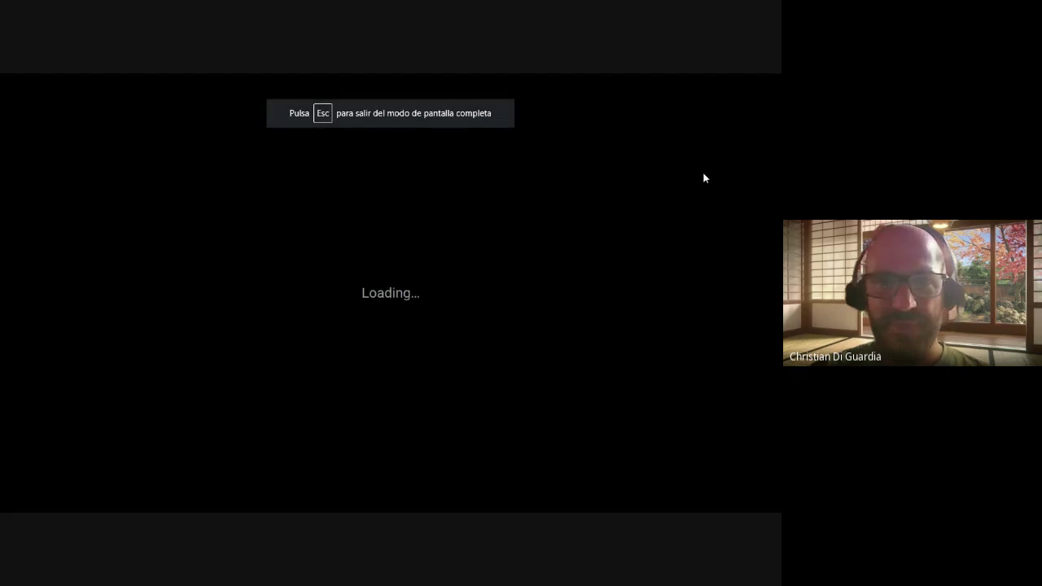
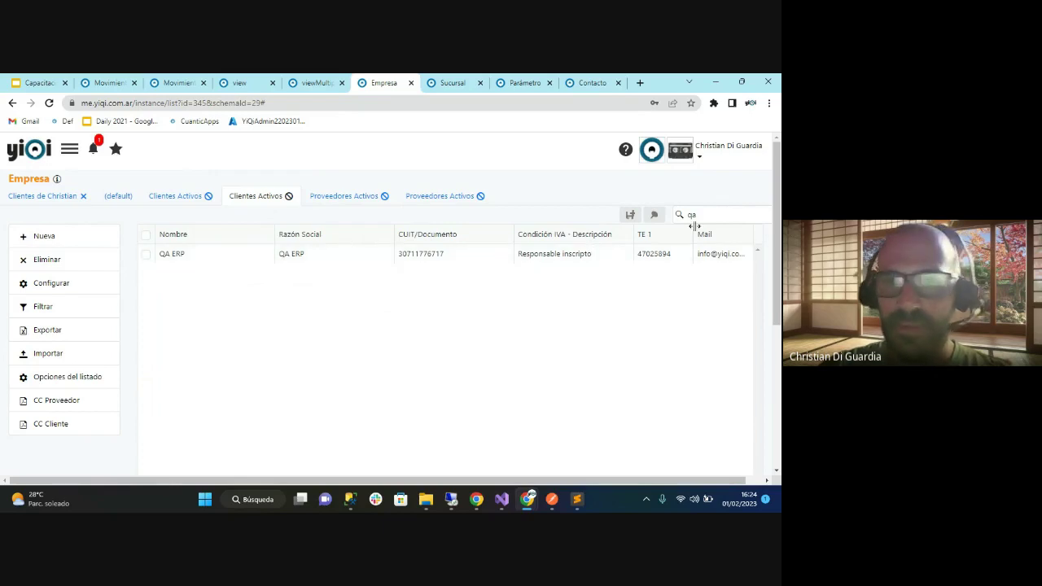
# Open QA ERP from the Clientes Activos list in YiQi, find "tipo de c" on the page, and set Tipo de Cliente to Plata
pyautogui.click(481, 255)
pyautogui.scroll(-3, 771, 257)
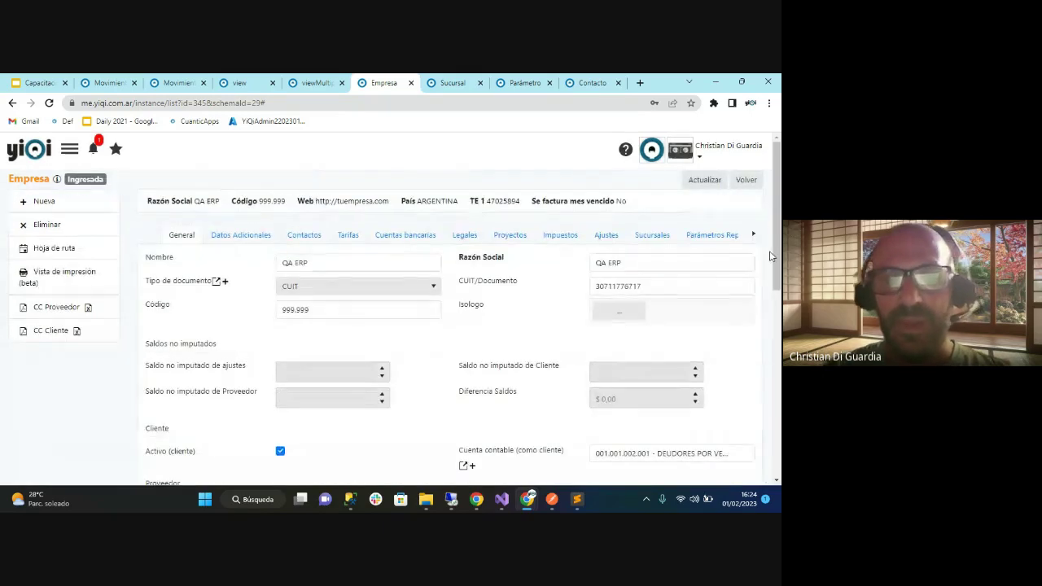
pyautogui.scroll(-5, 685, 276)
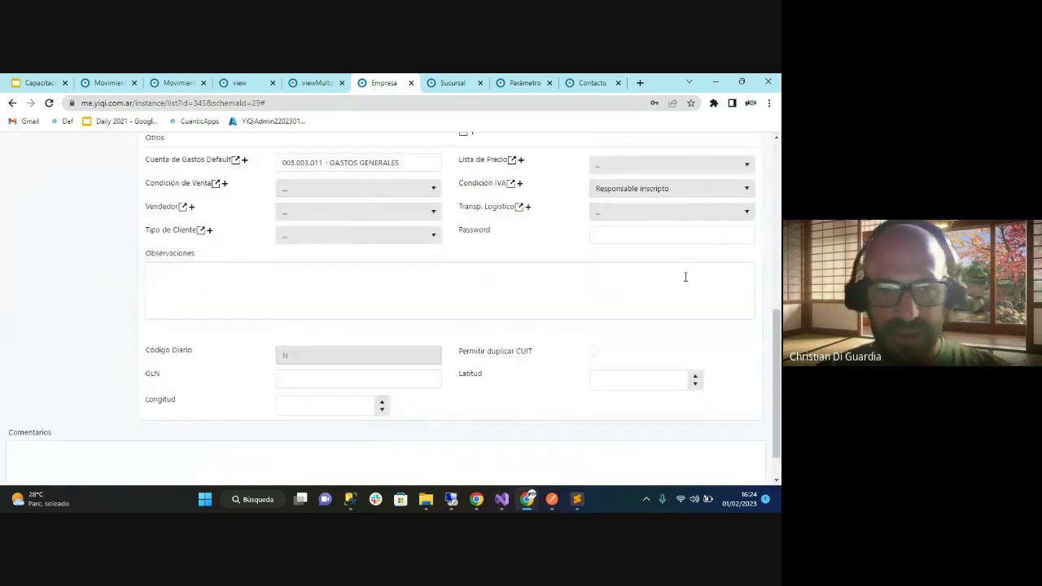
pyautogui.hotkey('ctrl', 'f')
pyautogui.write('tipo')
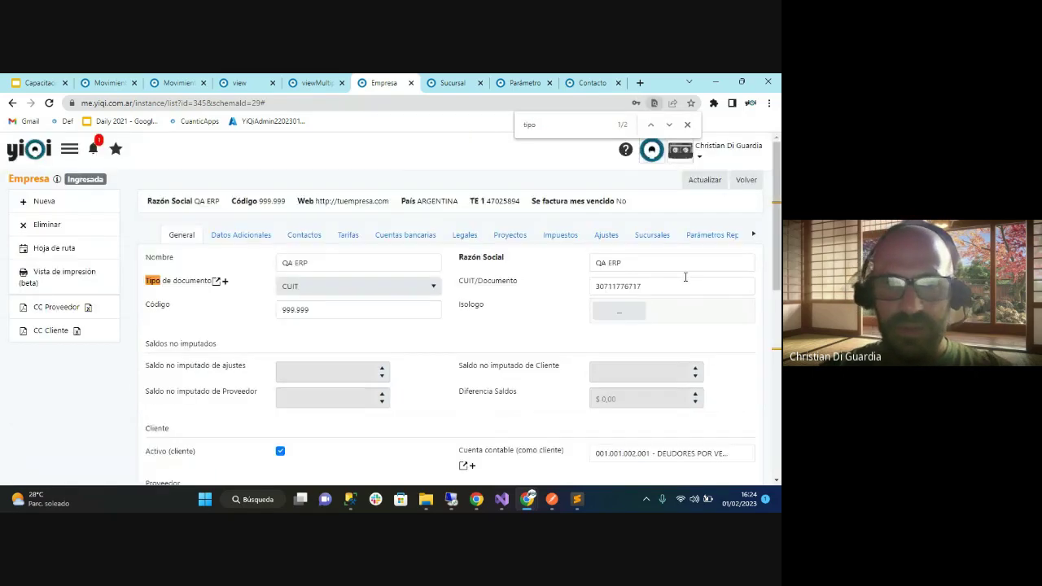
pyautogui.write(' de c')
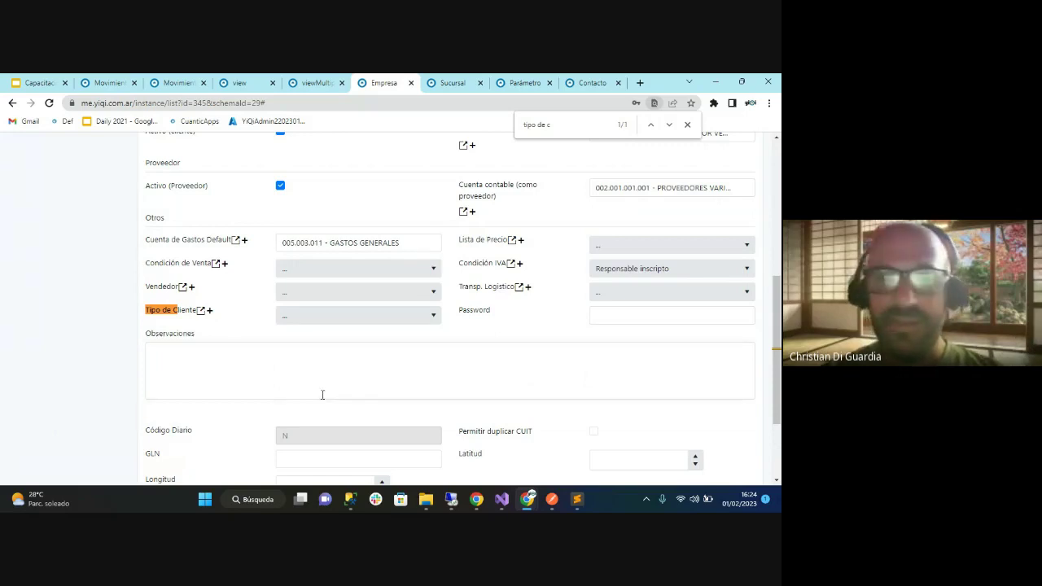
pyautogui.click(393, 313)
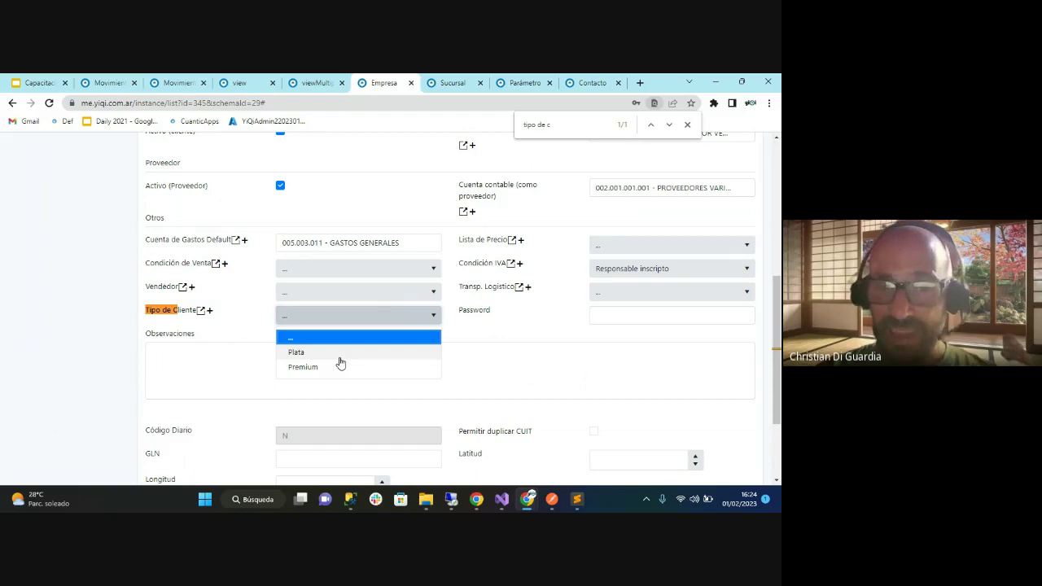
pyautogui.click(340, 359)
# Open the Plata client type's record, check its Descuento % field, and close it to return to QA ERP
pyautogui.click(202, 315)
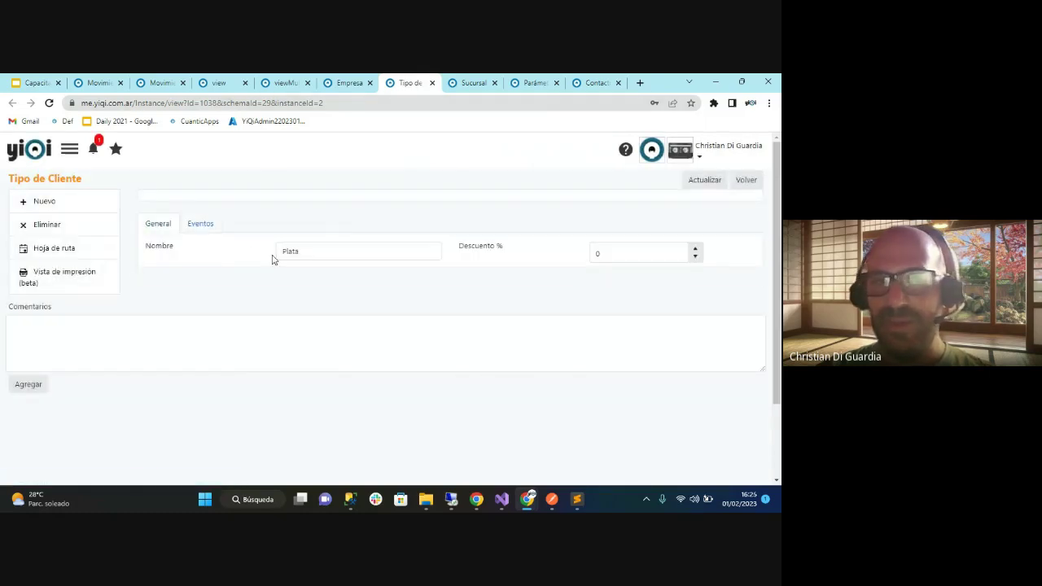
pyautogui.click(645, 253)
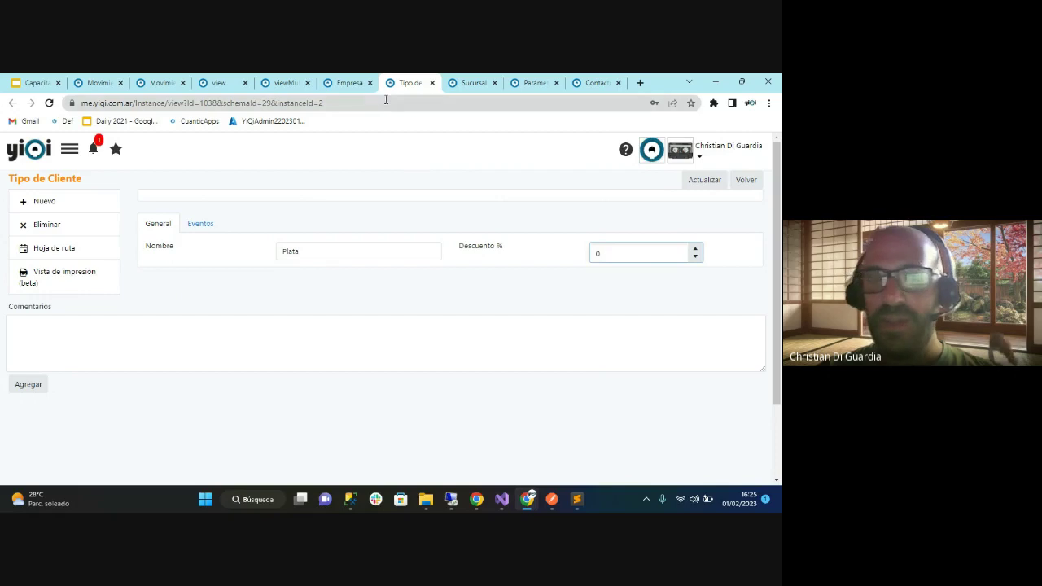
pyautogui.moveTo(355, 88)
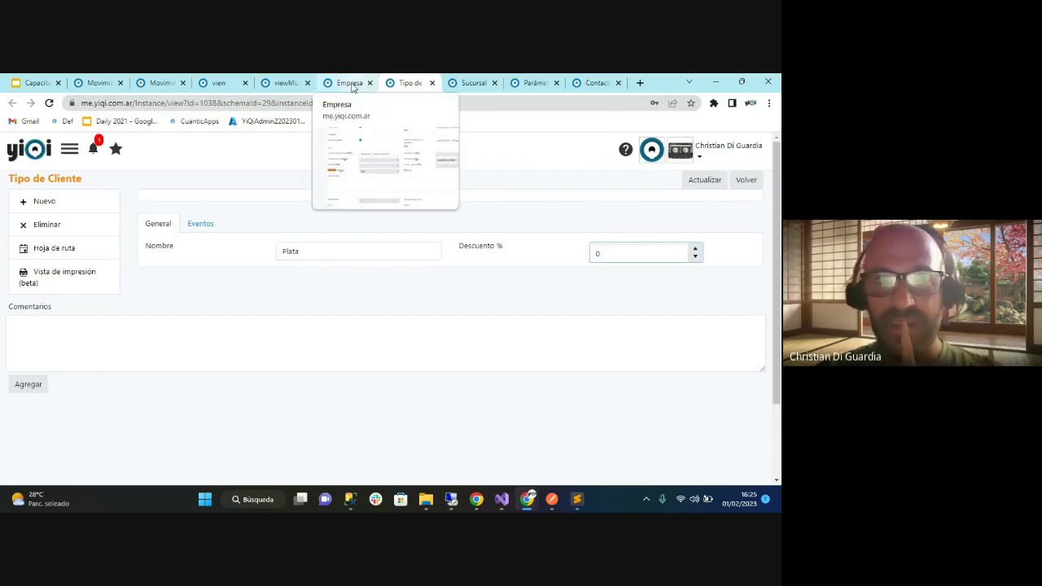
pyautogui.click(431, 84)
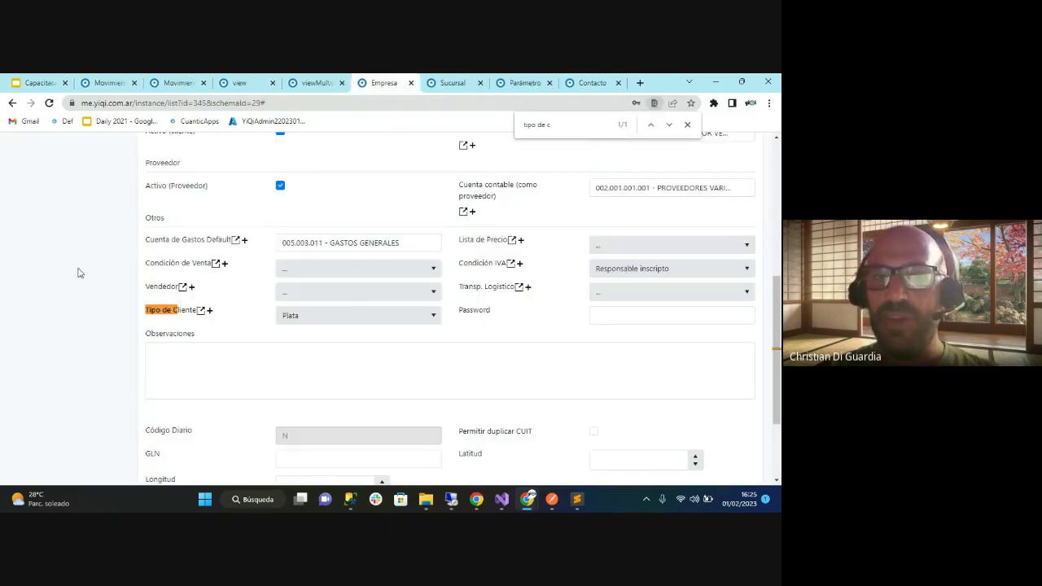
# Look at the Lista de Precio field on QA ERP's record without choosing a price list
pyautogui.scroll(2, 133, 270)
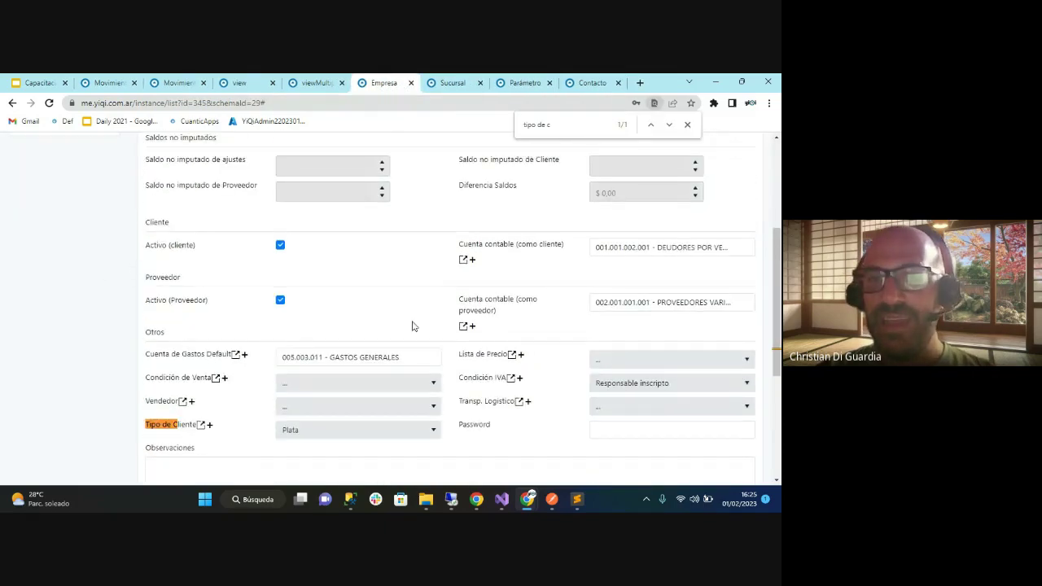
pyautogui.click(632, 365)
pyautogui.click(633, 365)
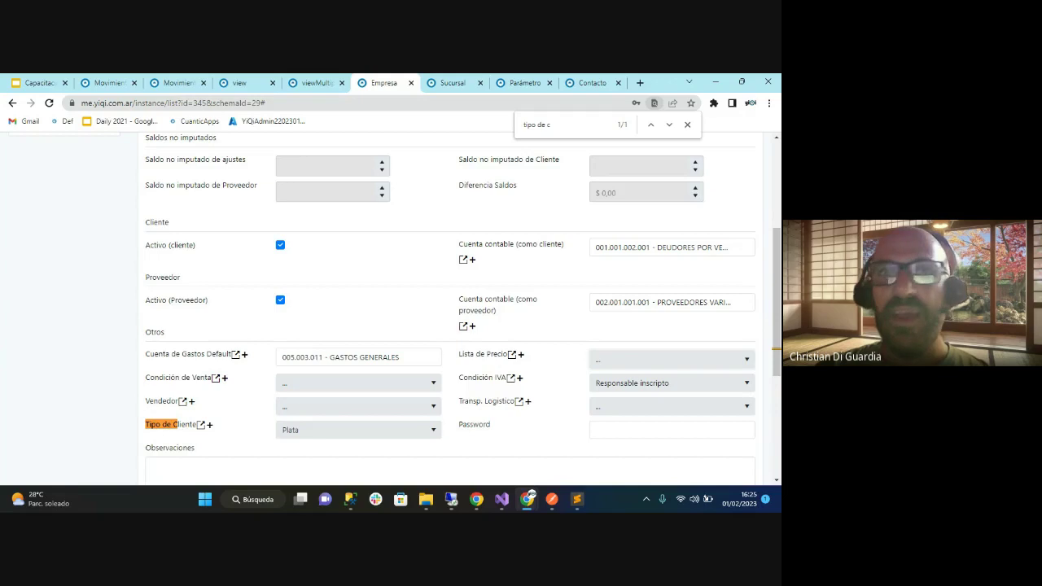
# Return to the Google Slides deck and resume presenting at the "Carga masiva de empresas" slide
pyautogui.click(37, 84)
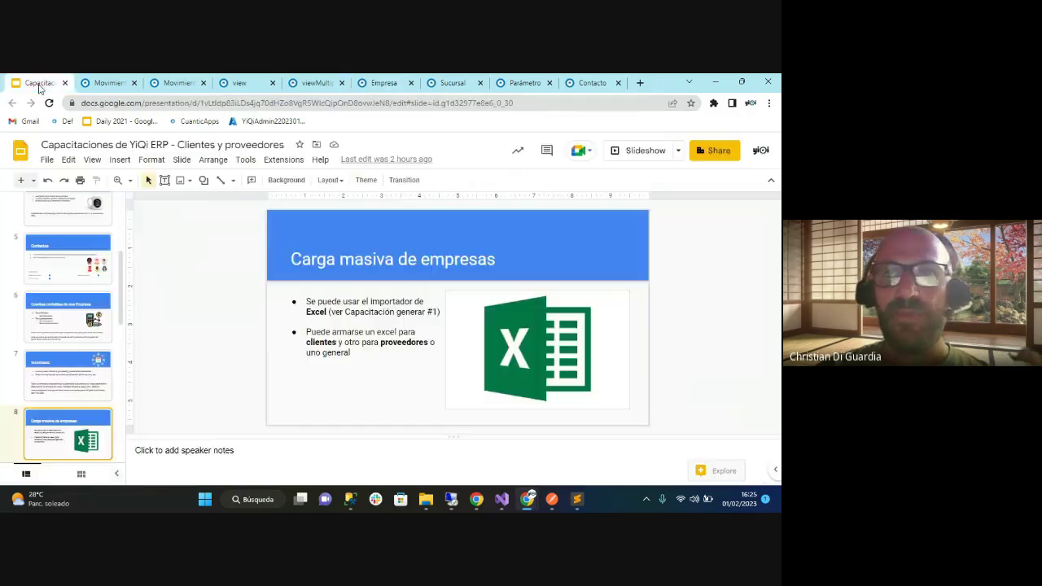
pyautogui.click(642, 155)
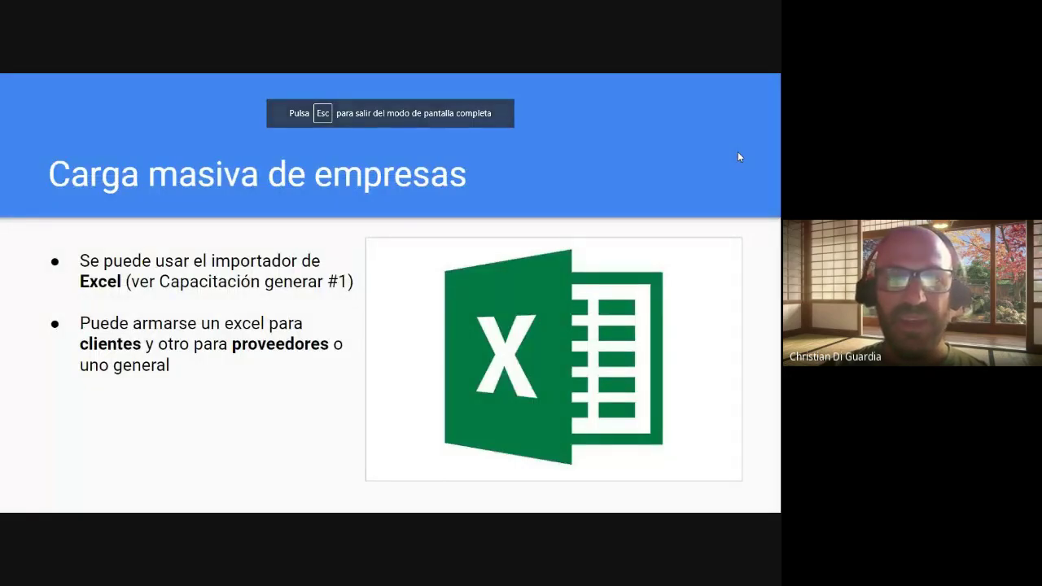
# Advance the deck to the "Cuenta corriente Cliente - Reporte" slide, then switch to YiQi and view the Estado de Cuenta Corriente report
pyautogui.press('Right')
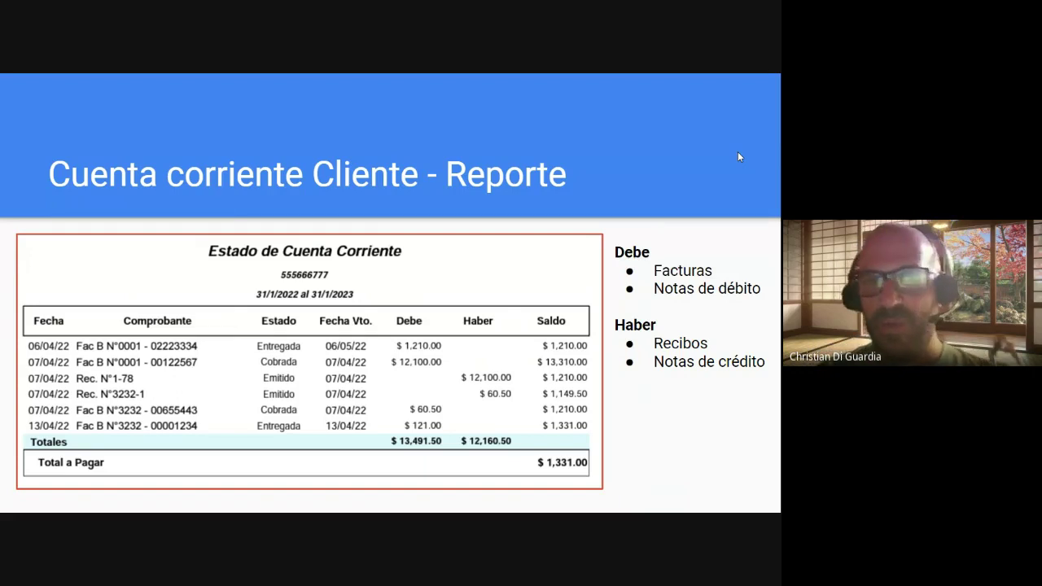
pyautogui.press('Escape')
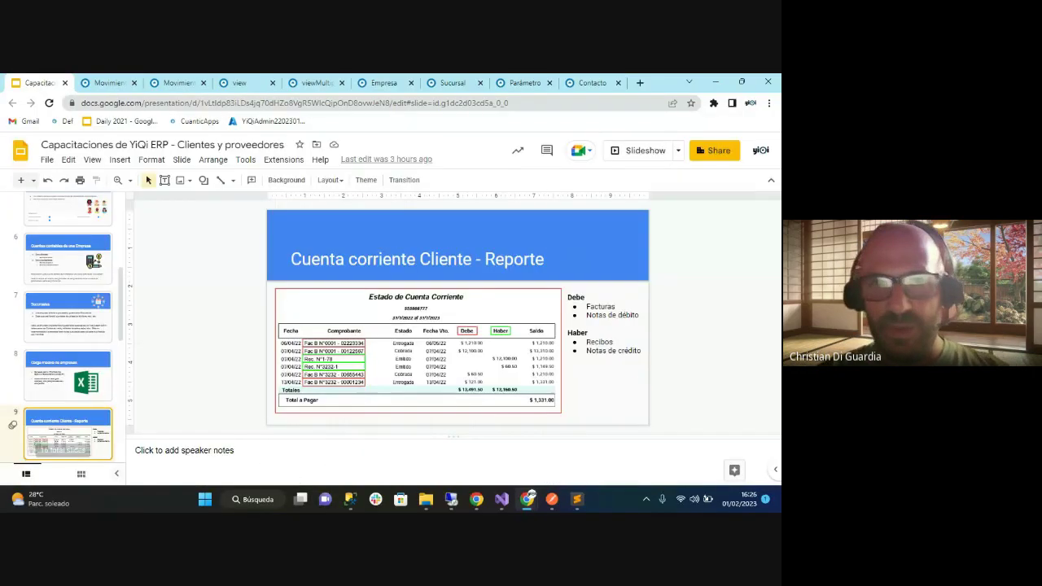
pyautogui.click(383, 83)
pyautogui.scroll(5, 251, 233)
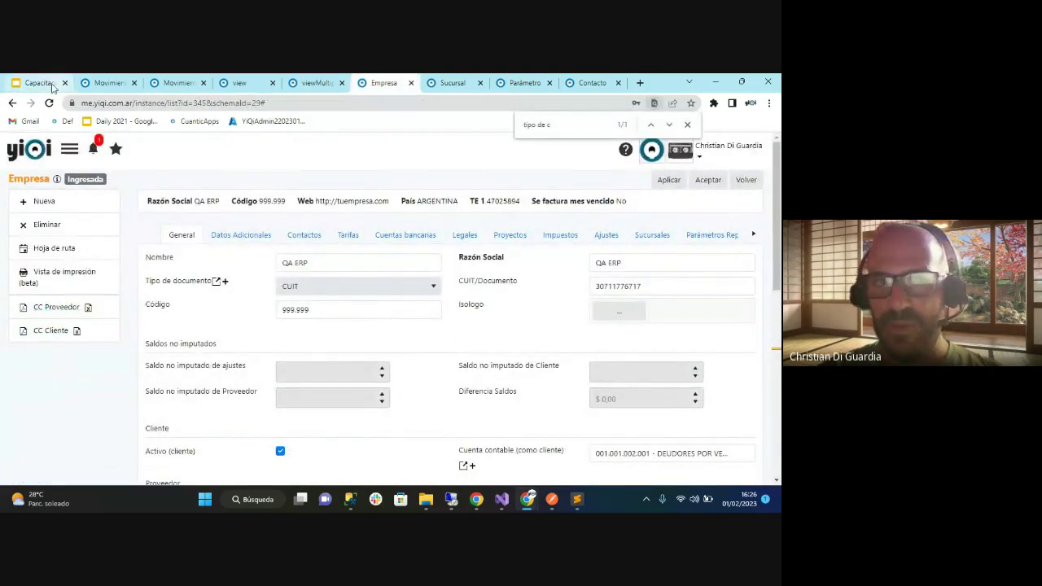
pyautogui.click(239, 82)
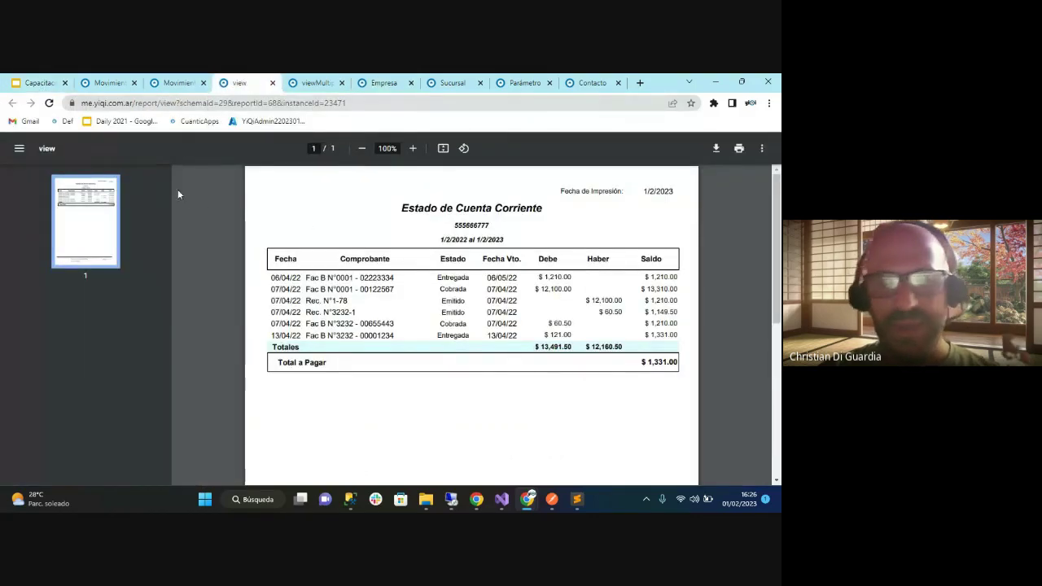
# Return to the Google Slides deck, resume presenting the "Cuenta corriente Cliente - Reporte" slide and highlight the Debe invoices
pyautogui.click(46, 82)
pyautogui.click(659, 150)
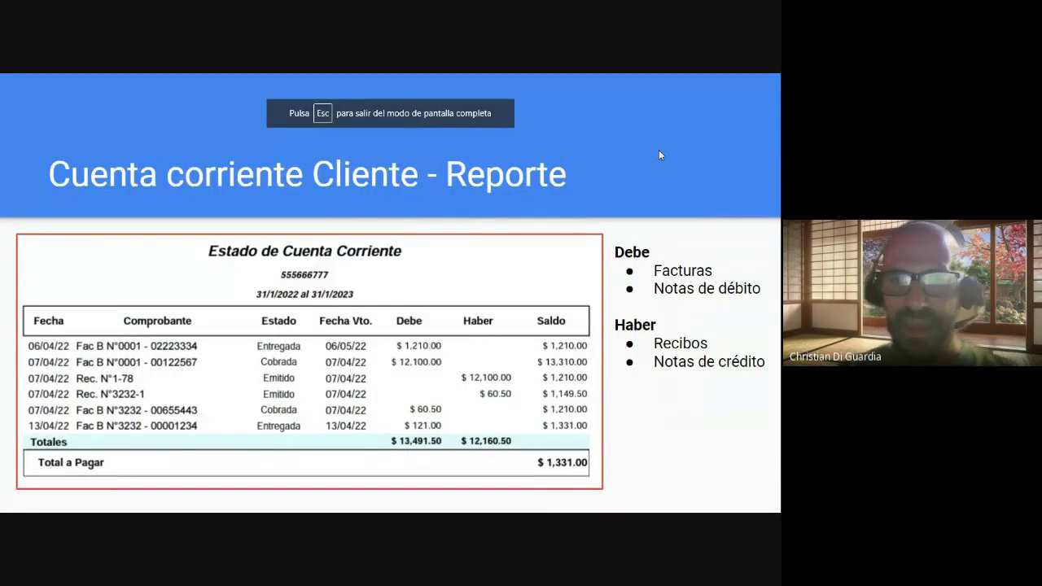
pyautogui.click(658, 150)
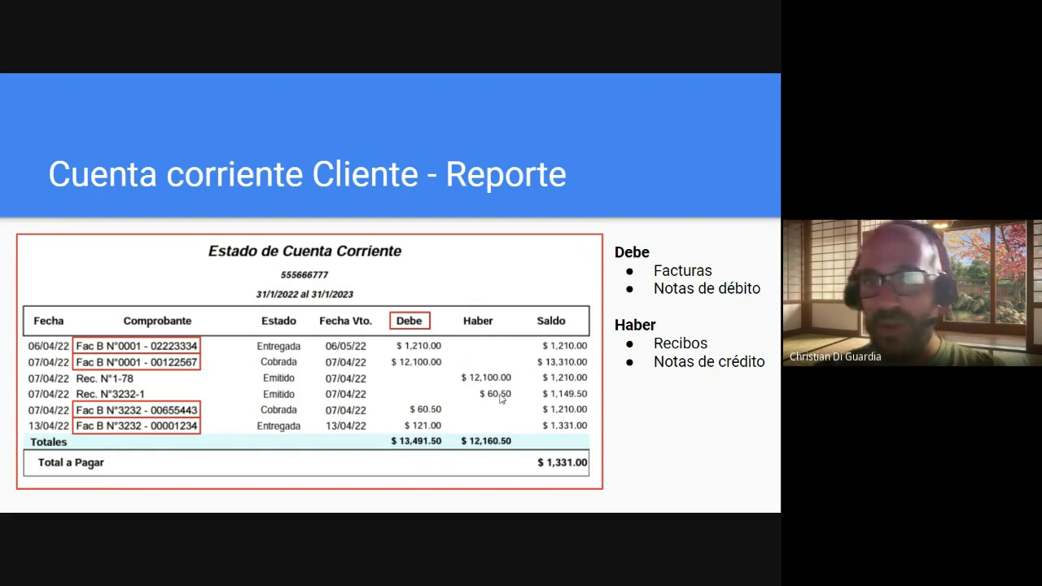
# Leave the presentation and review QA ERP's record in YiQi alongside the Estado de Cuenta Corriente report
pyautogui.press('Escape')
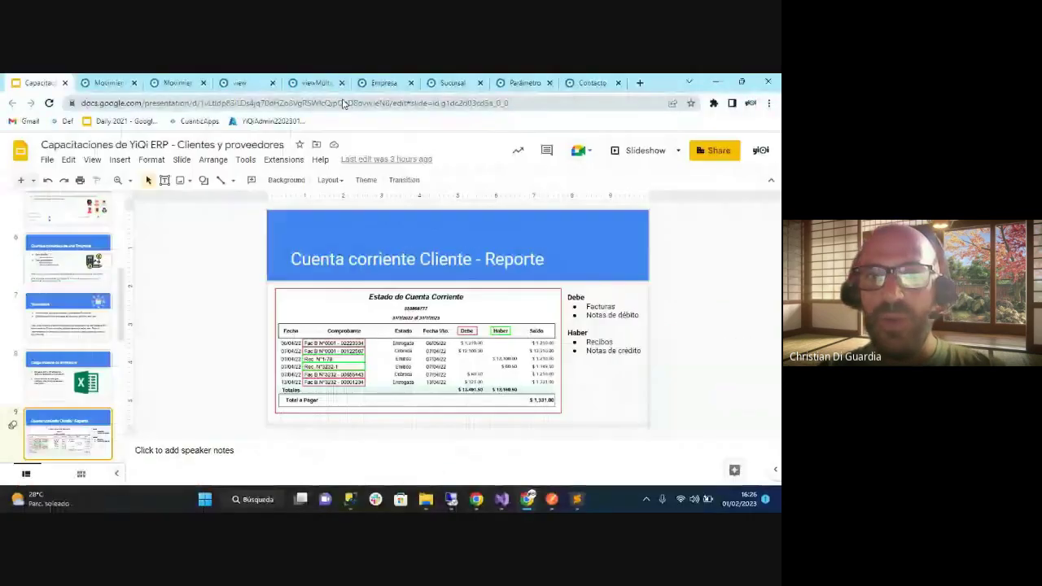
pyautogui.click(381, 83)
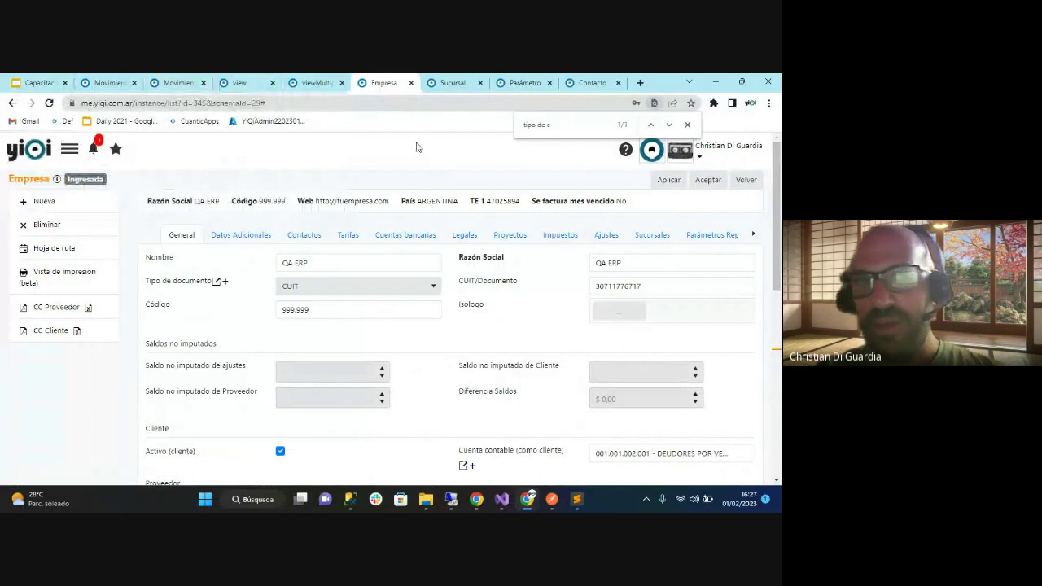
pyautogui.click(241, 83)
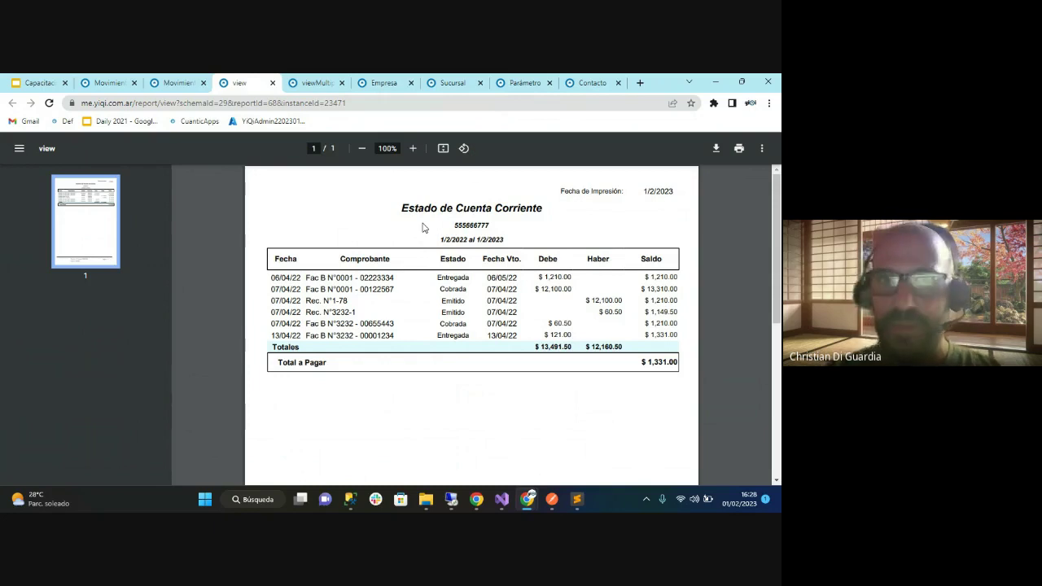
pyautogui.click(386, 86)
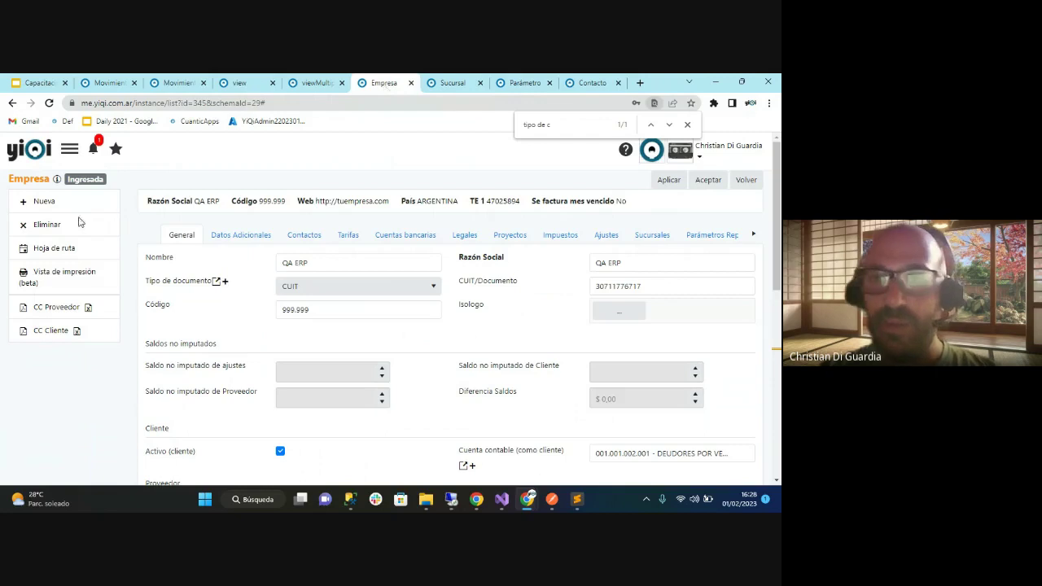
# Open Reporte de Cobranza from the Ventas reports in a separate browser tab and switch to it
pyautogui.click(71, 151)
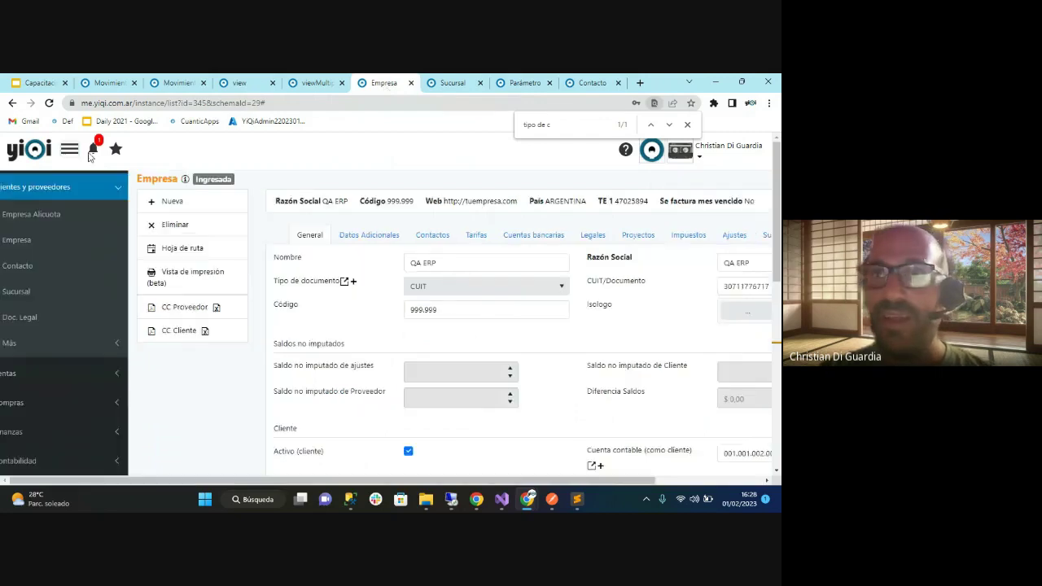
pyautogui.click(89, 189)
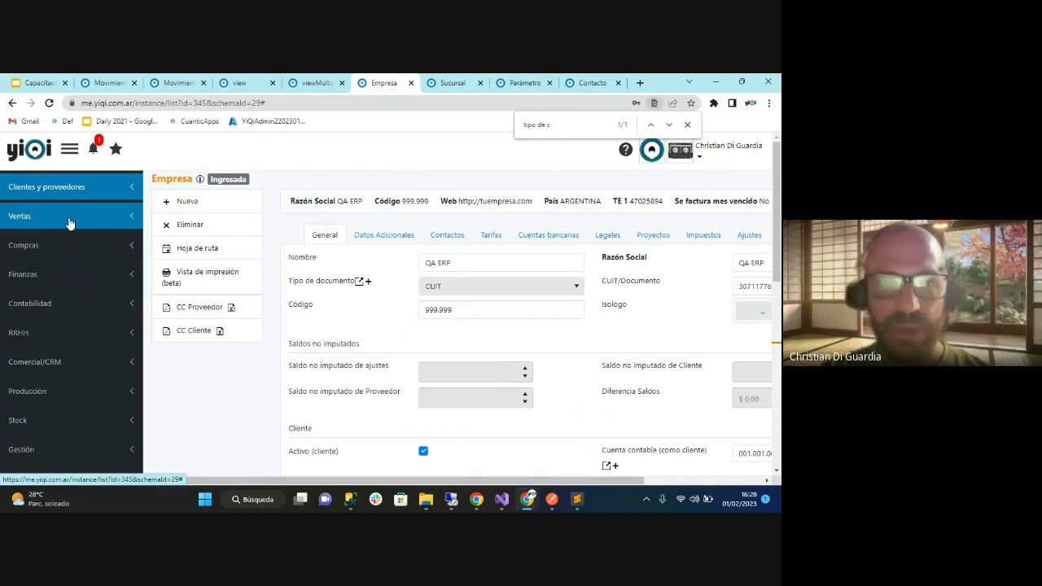
pyautogui.click(69, 223)
pyautogui.click(78, 353)
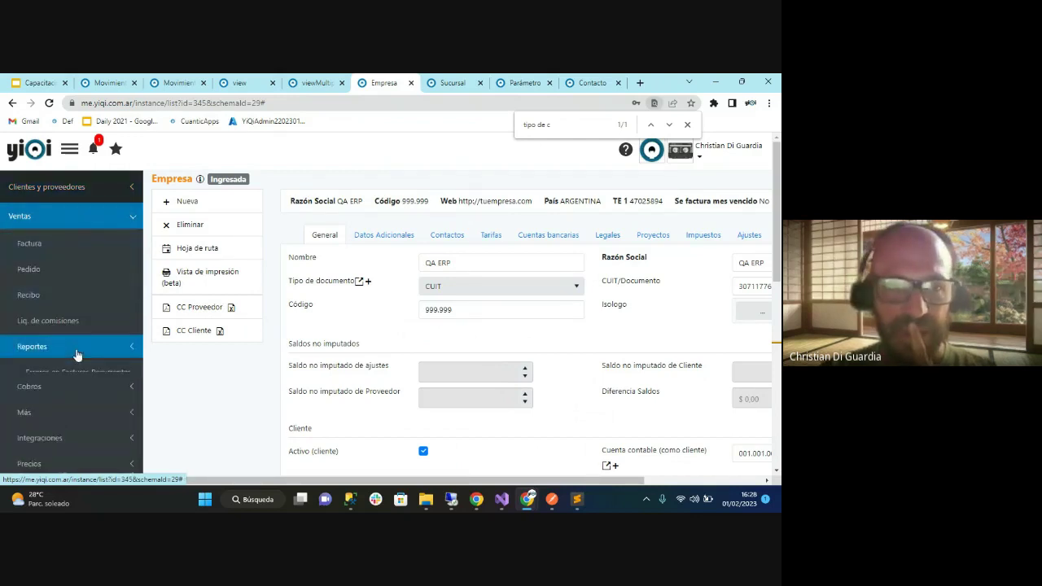
pyautogui.scroll(-4, 78, 352)
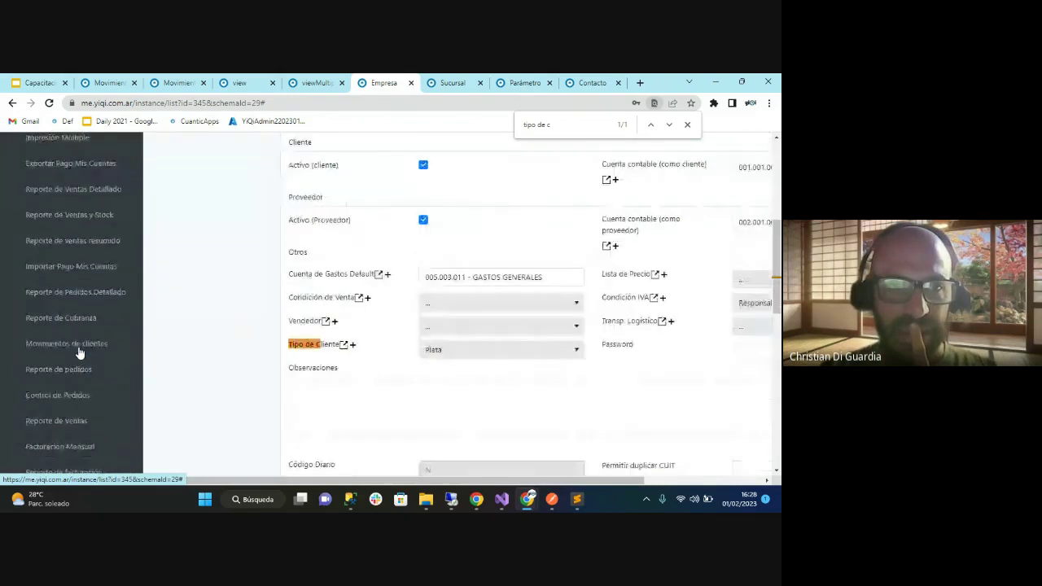
pyautogui.middleClick(85, 332)
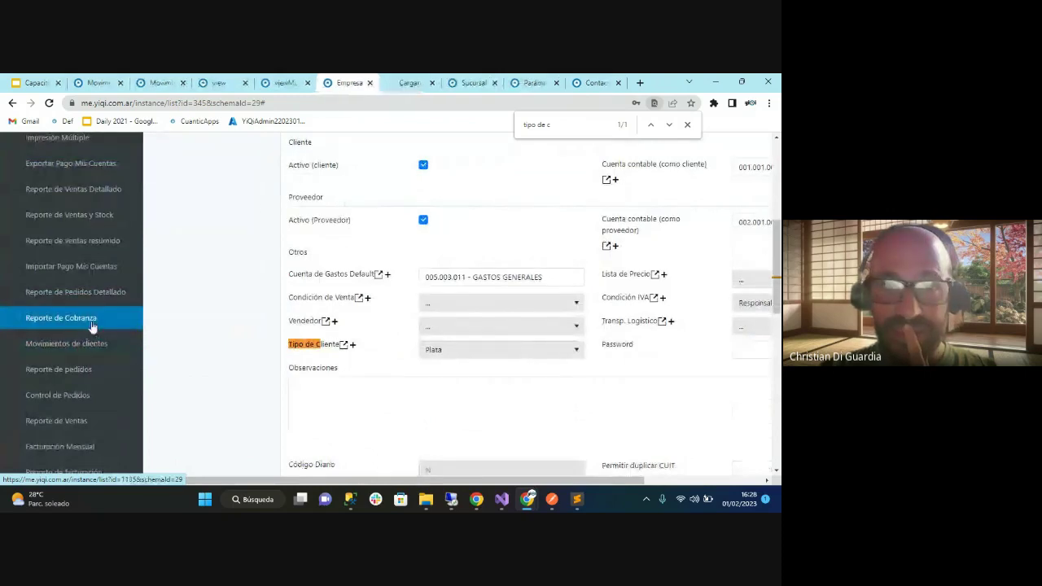
pyautogui.click(405, 92)
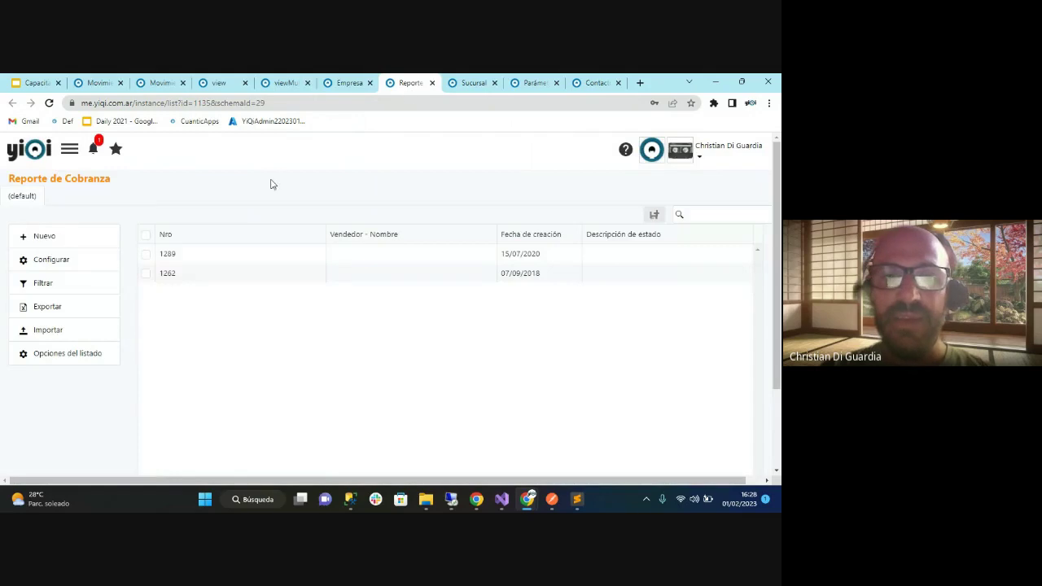
# Start a new Reporte de Cobranza and copy the client's name from the Estado de Cuenta Corriente report
pyautogui.click(45, 236)
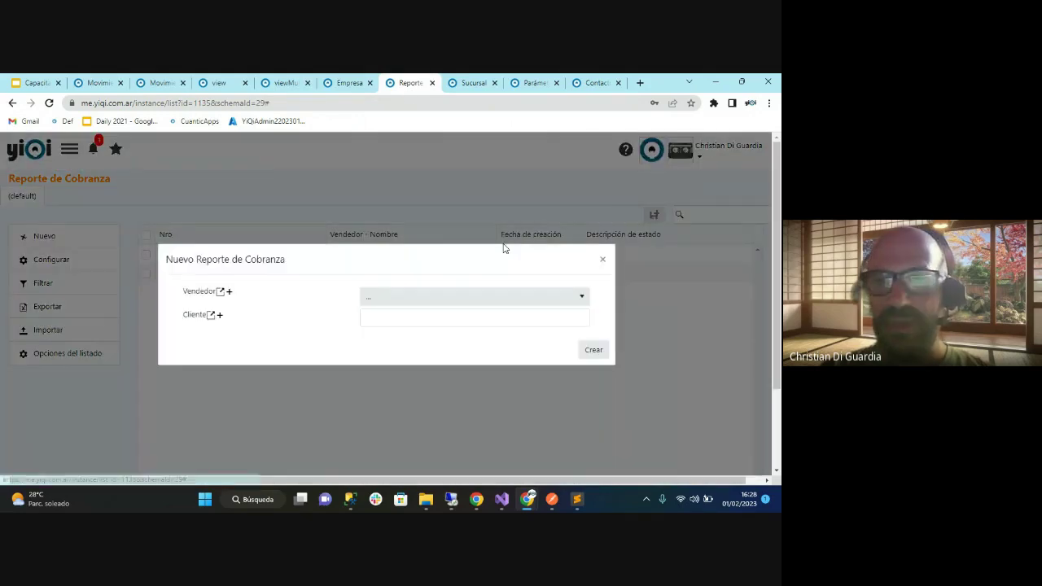
pyautogui.click(436, 319)
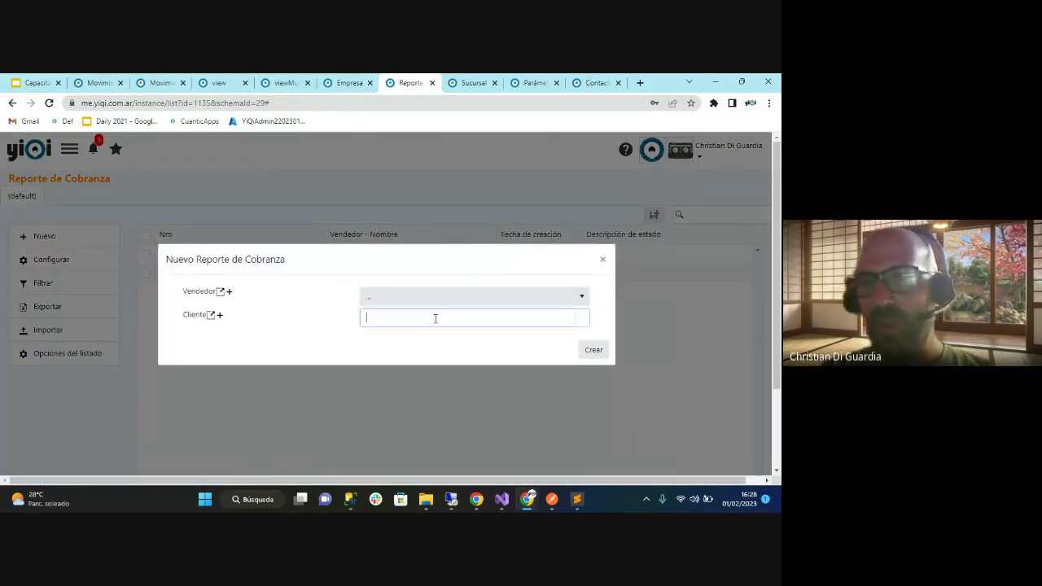
pyautogui.click(349, 83)
pyautogui.click(409, 83)
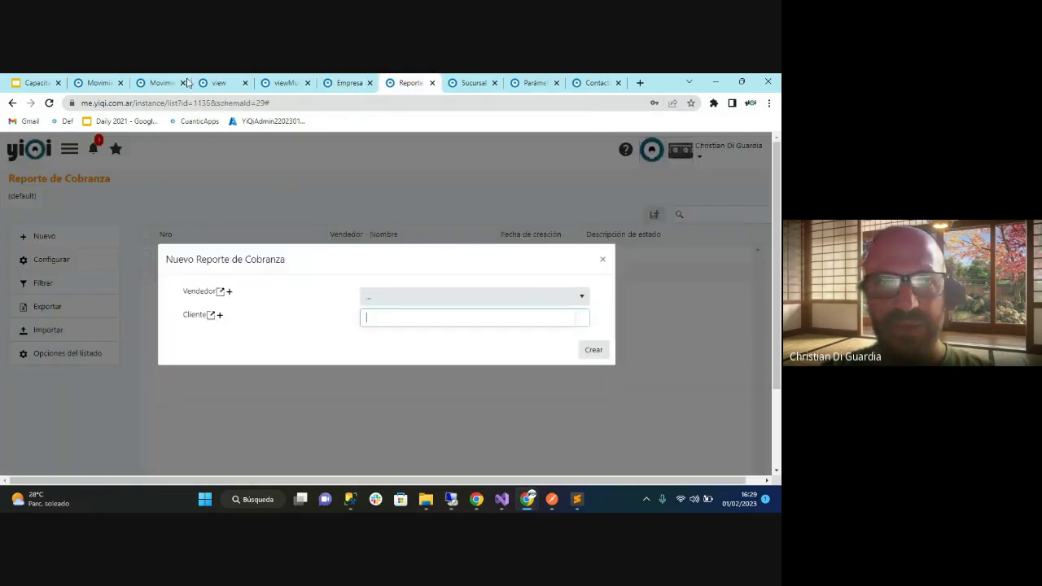
pyautogui.click(199, 82)
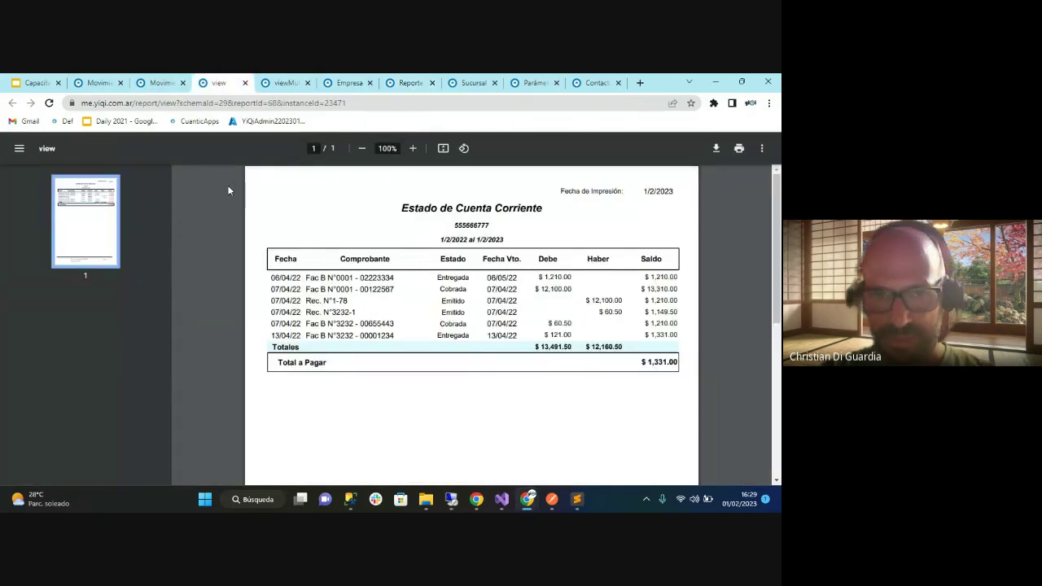
pyautogui.click(361, 84)
pyautogui.scroll(5, 302, 155)
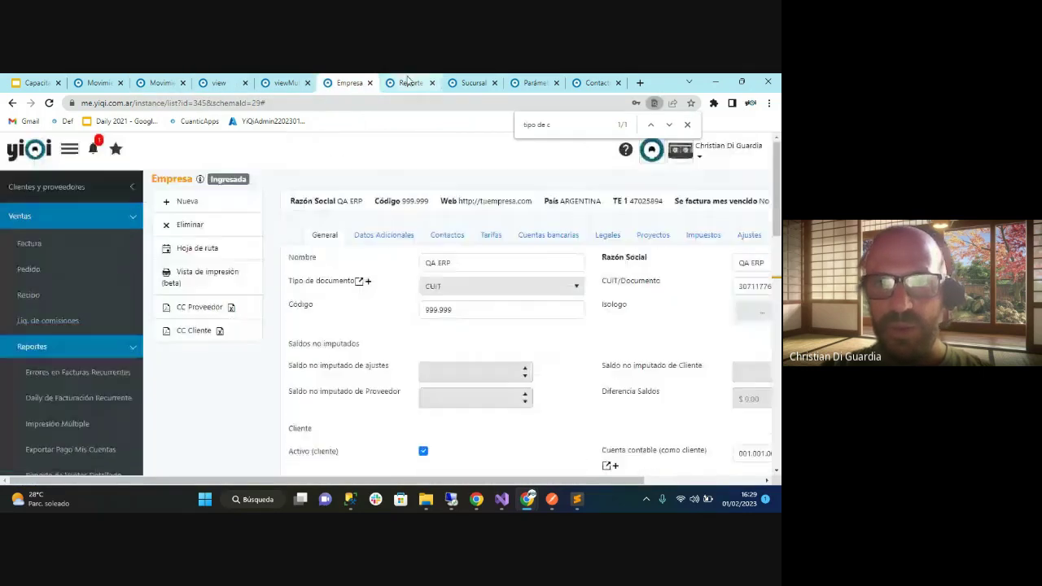
pyautogui.click(222, 84)
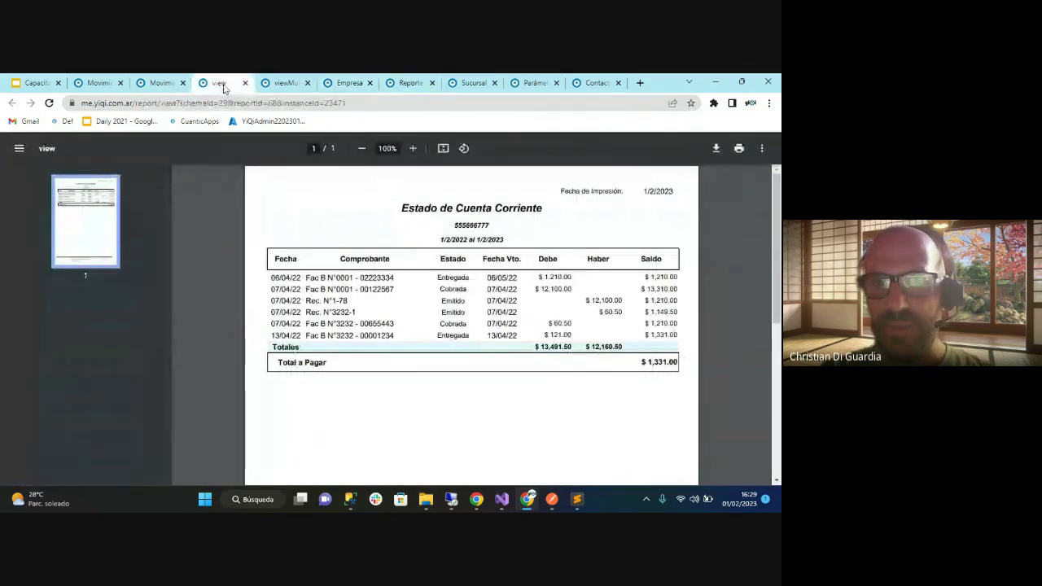
pyautogui.doubleClick(472, 224)
pyautogui.hotkey('ctrl', 'c')
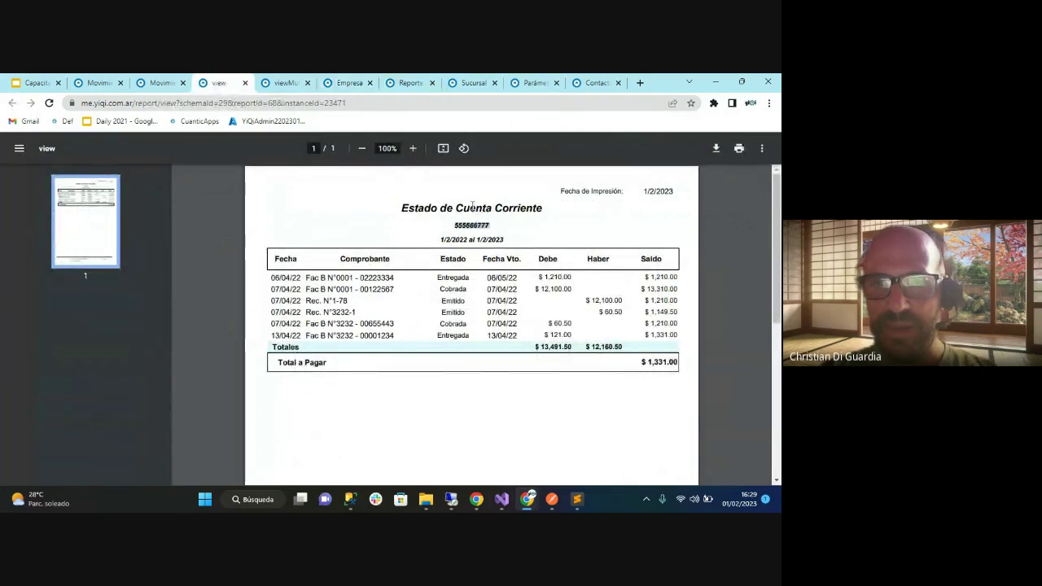
# Create the Reporte de Cobranza with the copied client as Cliente and open its PDF
pyautogui.click(359, 84)
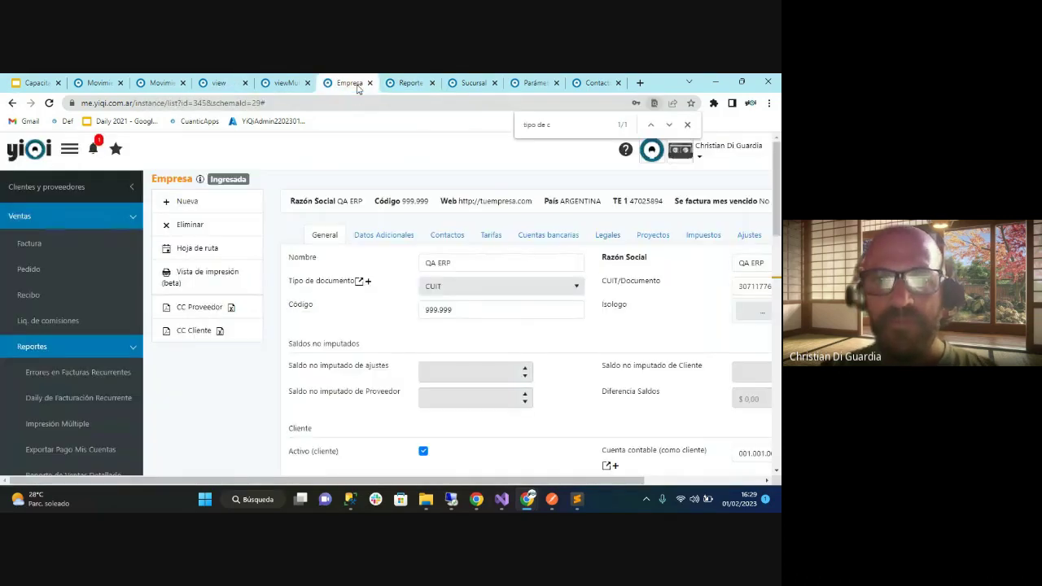
pyautogui.click(399, 82)
pyautogui.click(456, 317)
pyautogui.hotkey('ctrl', 'v')
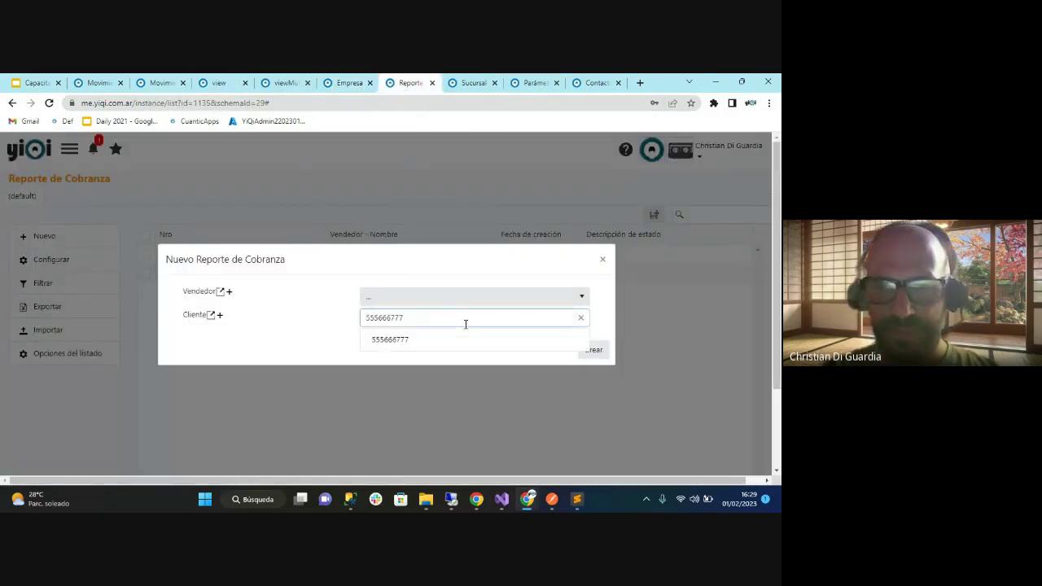
pyautogui.click(422, 342)
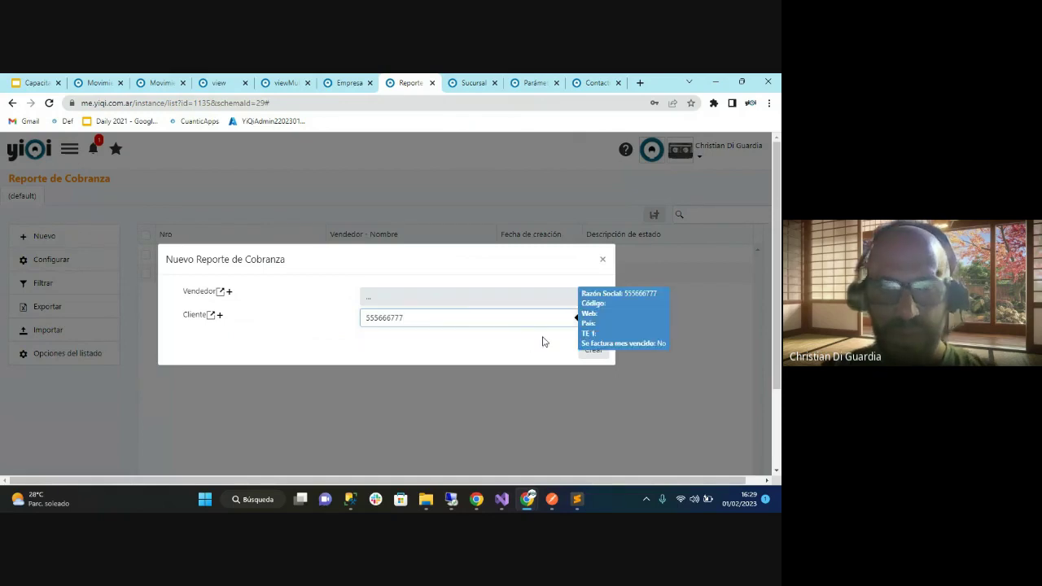
pyautogui.click(593, 354)
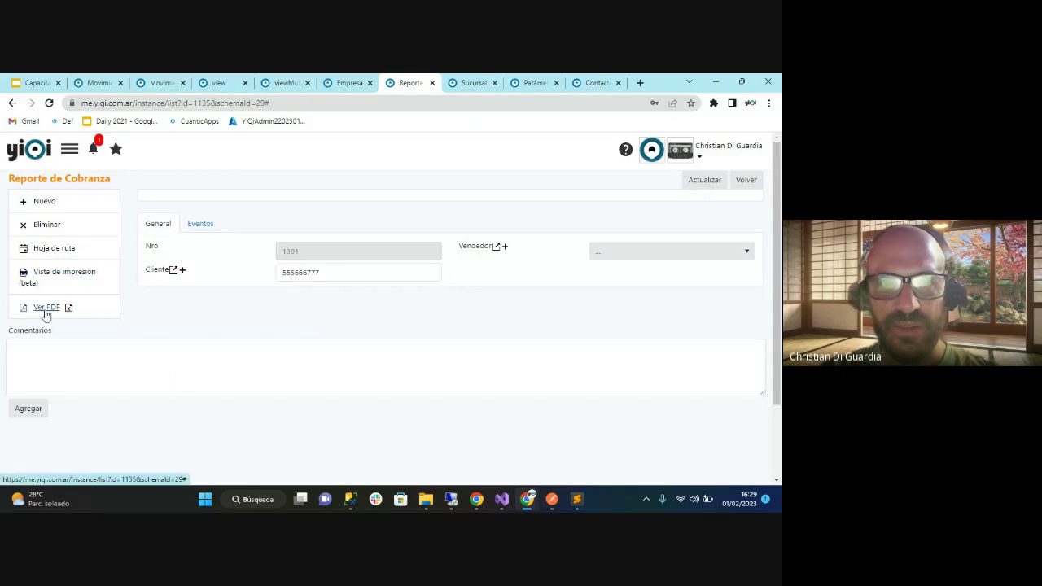
pyautogui.click(46, 310)
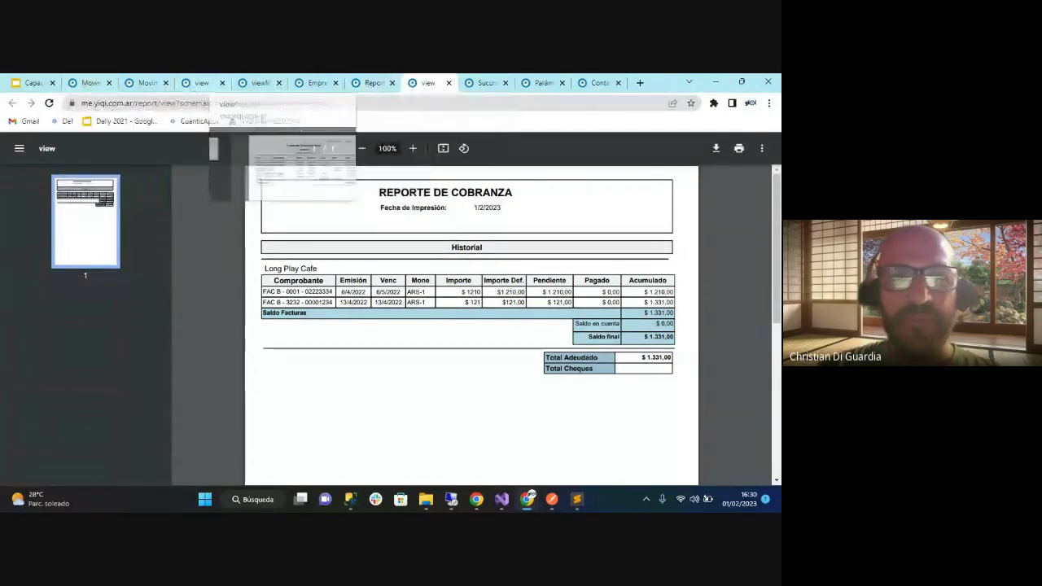
# Resume presenting the Google Slides deck, reveal the Debe and Haber highlights, and advance to the "Movimientos de cliente" slide
pyautogui.click(20, 83)
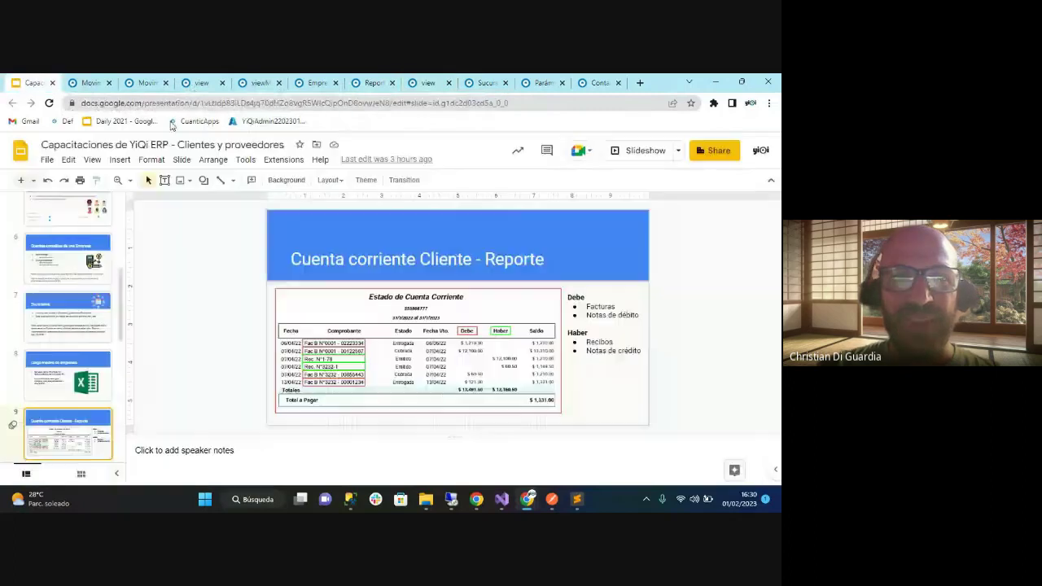
pyautogui.click(627, 150)
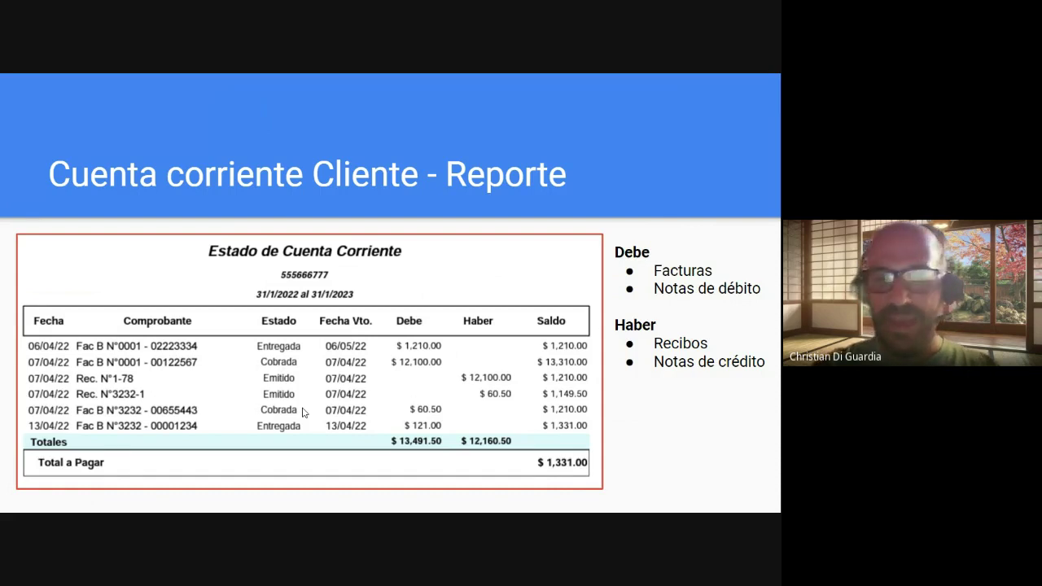
pyautogui.click(368, 509)
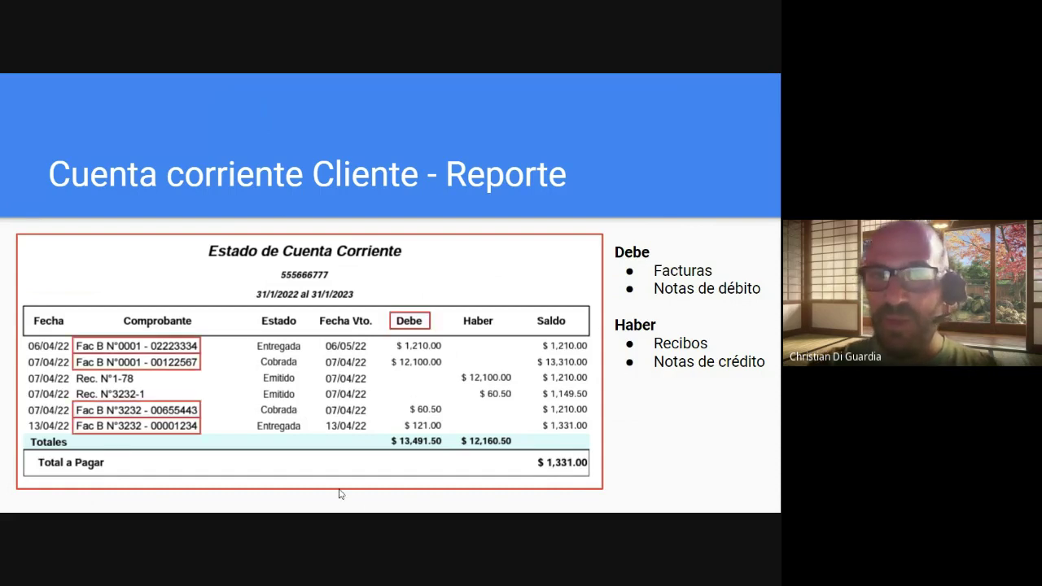
pyautogui.click(559, 451)
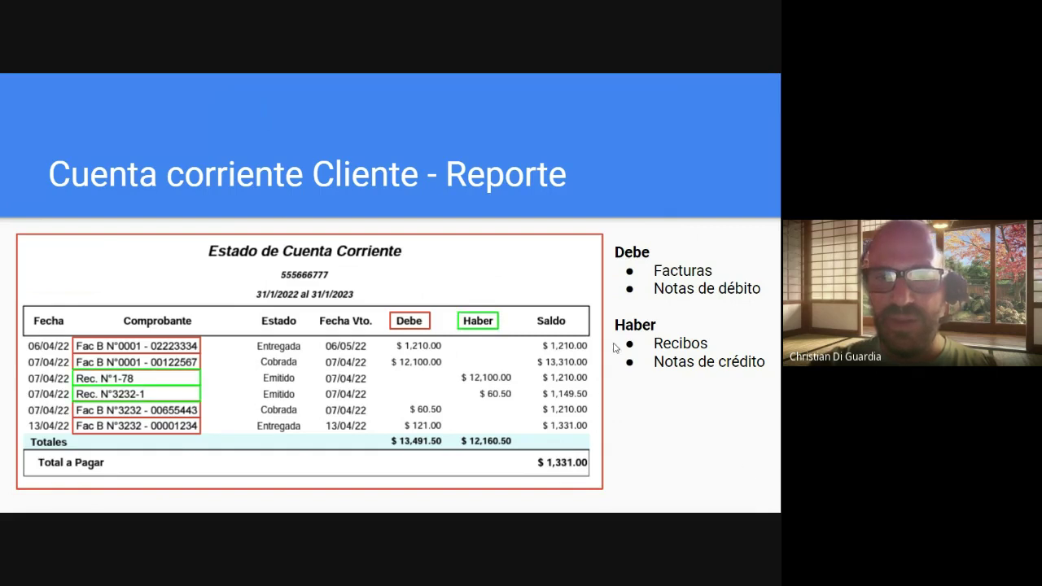
pyautogui.click(582, 272)
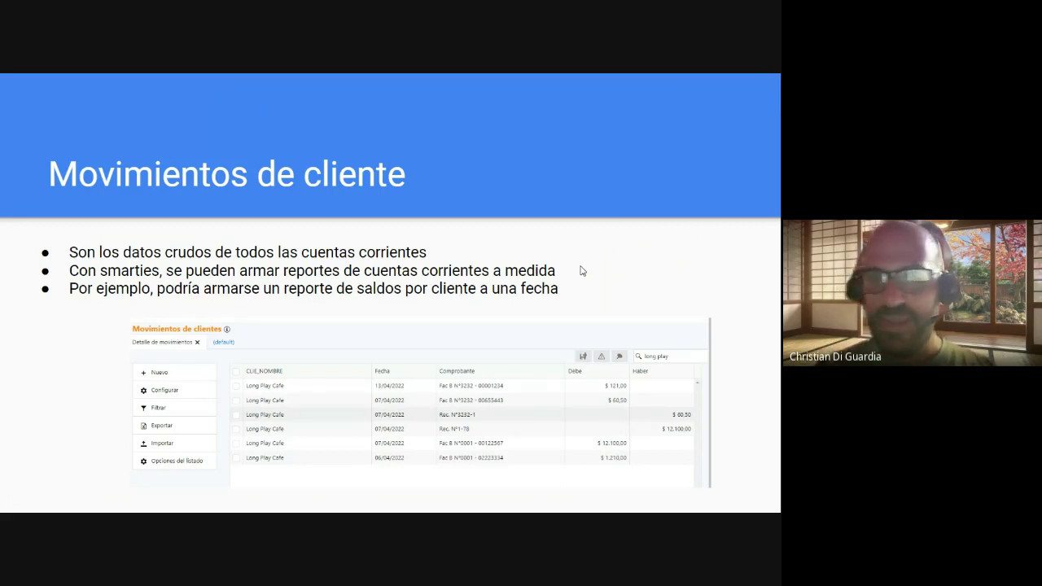
# Leave the slideshow, switch to the YiQi ERP Movimientos de clientes list, and show where it sits among the Ventas reports
pyautogui.press('Escape')
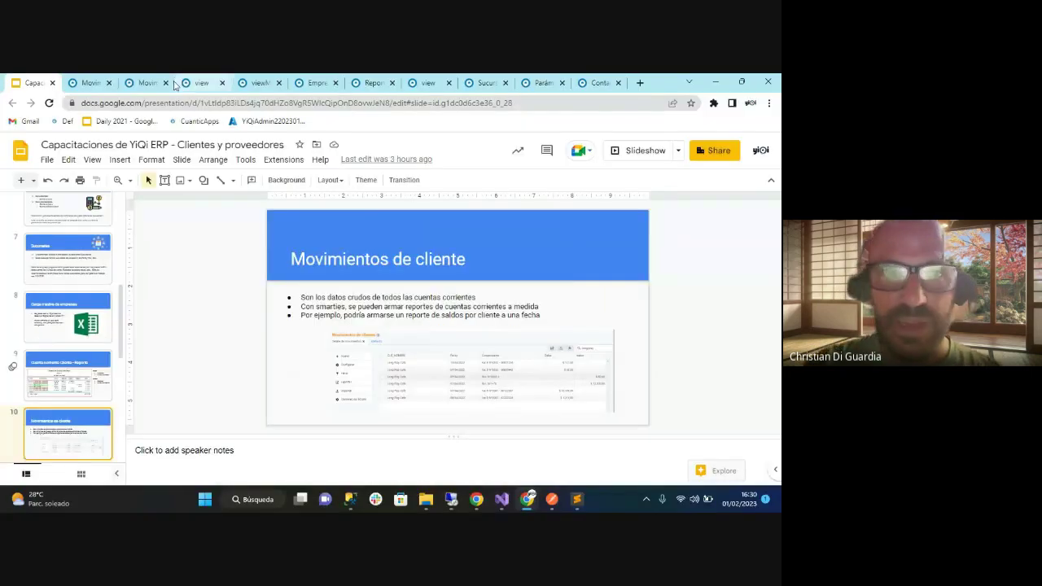
pyautogui.click(91, 84)
pyautogui.click(67, 150)
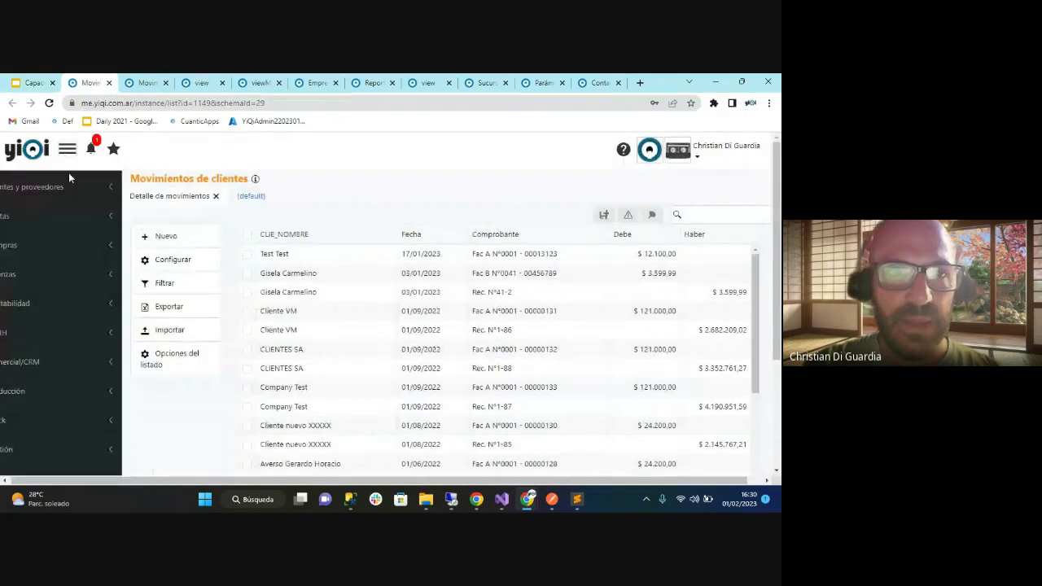
pyautogui.click(77, 218)
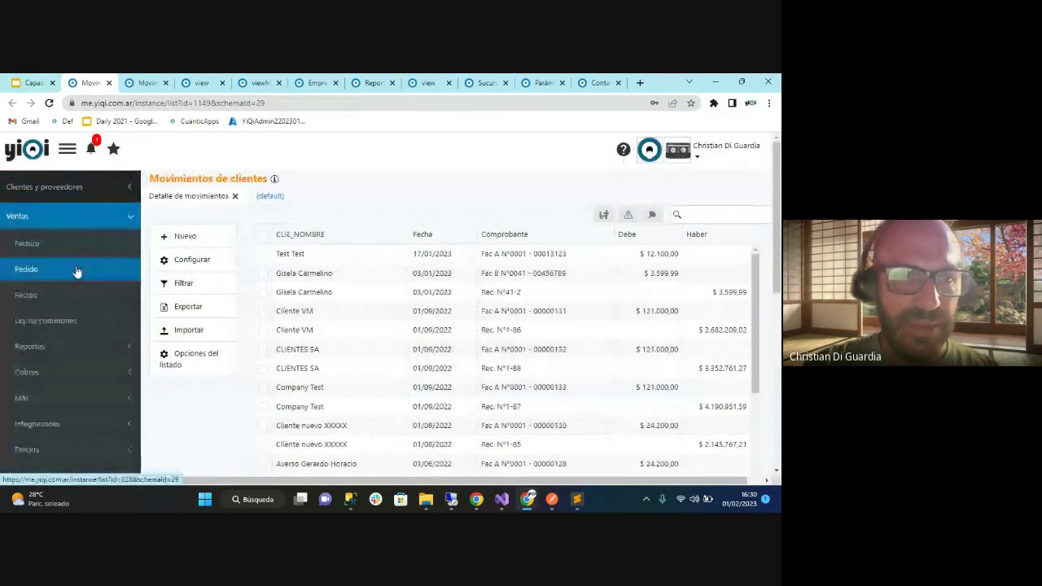
pyautogui.click(83, 352)
pyautogui.scroll(-4, 85, 353)
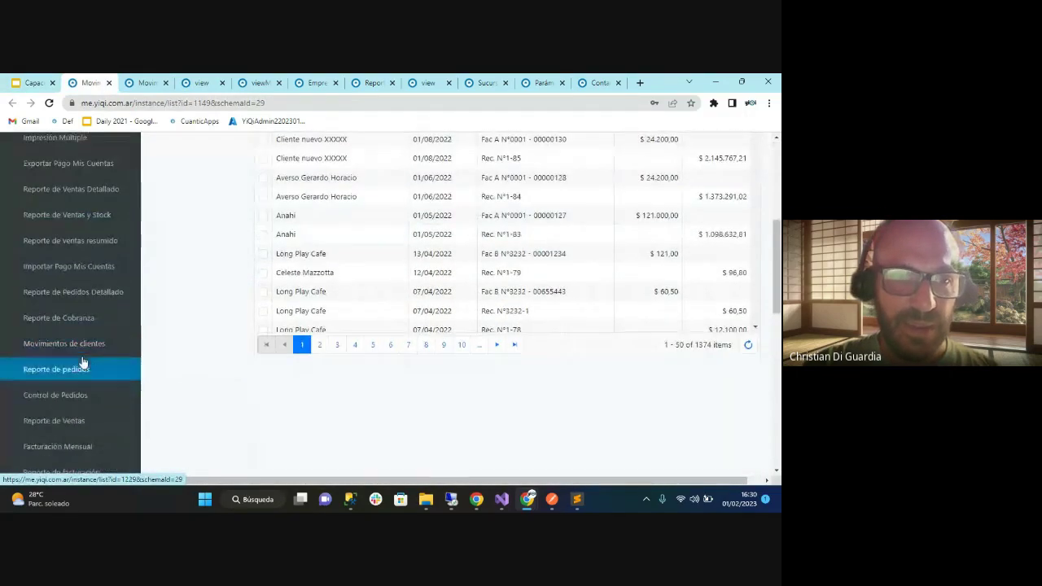
pyautogui.scroll(4, 175, 319)
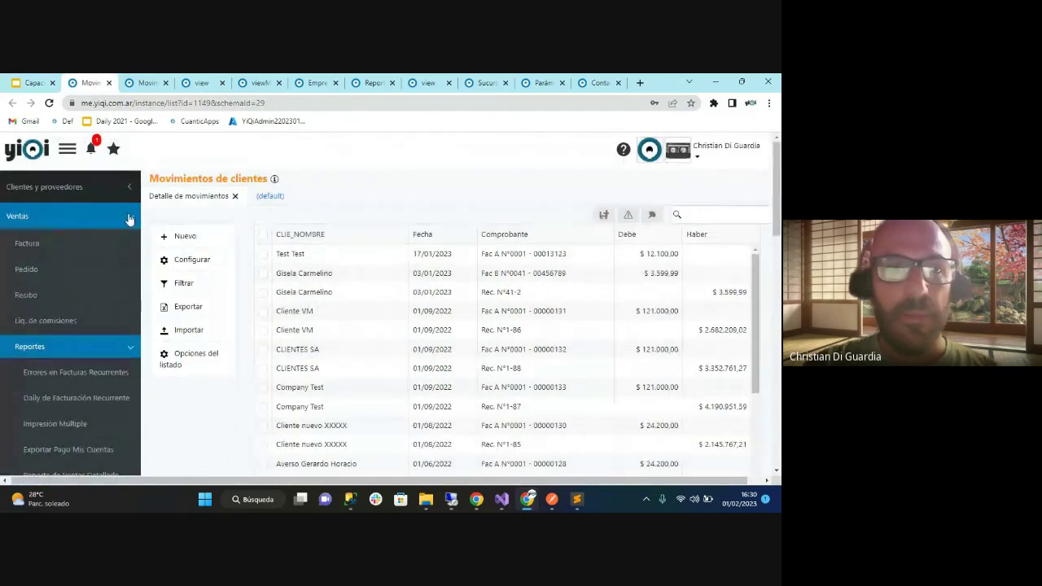
pyautogui.click(67, 151)
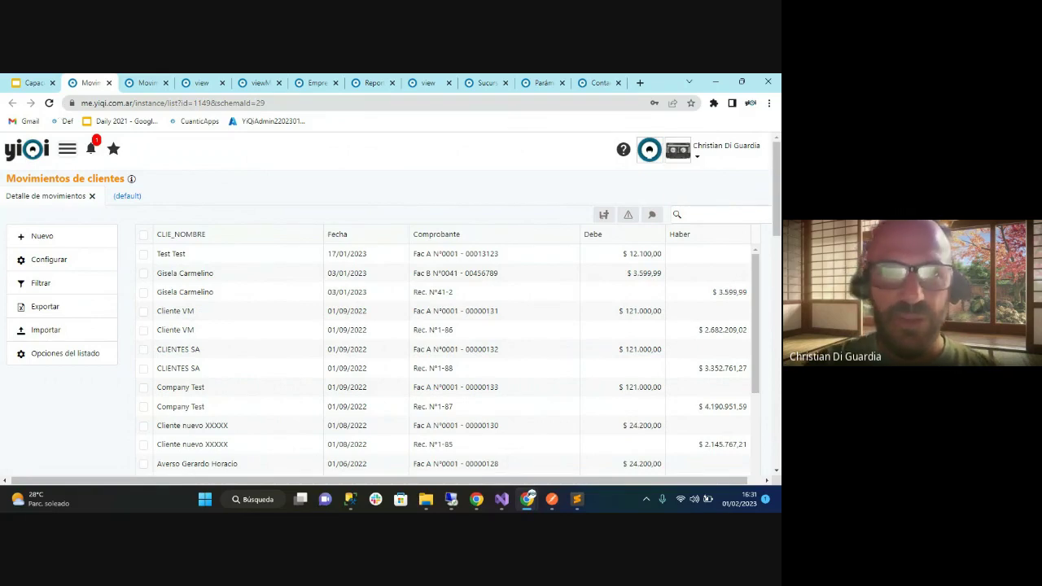
# Search the client movements for "cafe", compare them with the Estado de Cuenta Corriente report, and clear the search
pyautogui.click(725, 215)
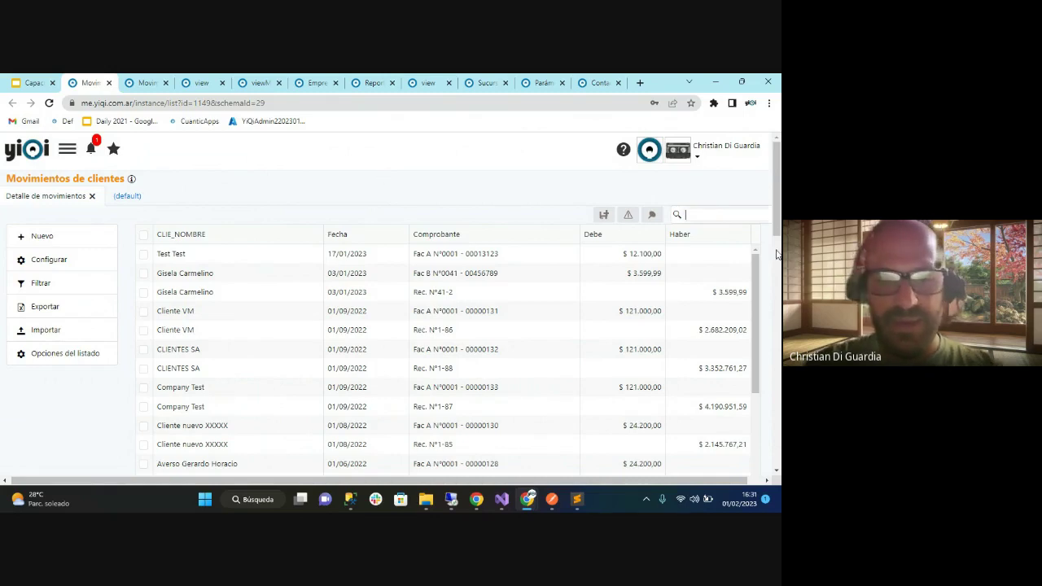
pyautogui.write('cafe')
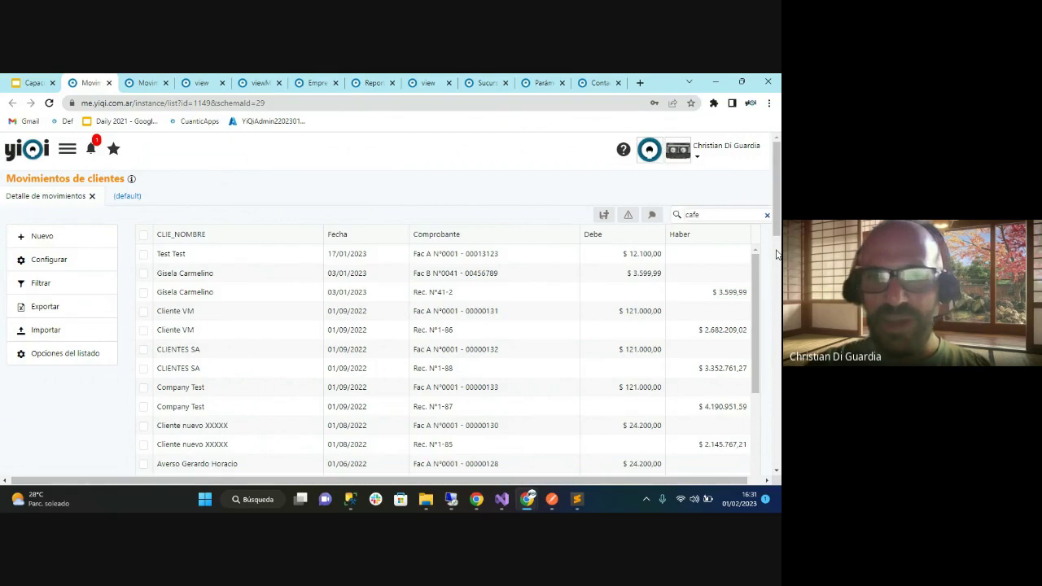
pyautogui.press('Return')
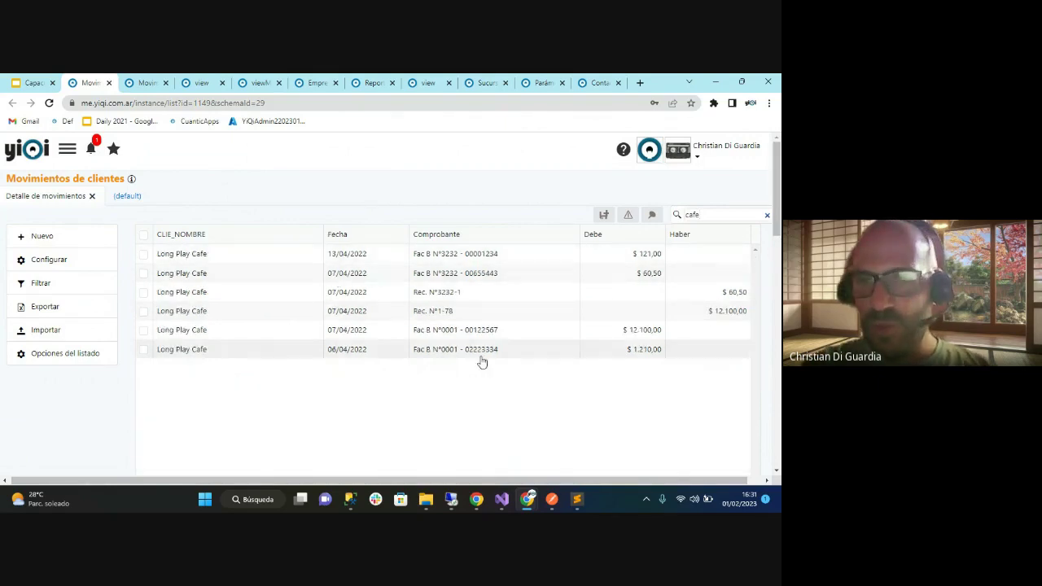
pyautogui.click(198, 85)
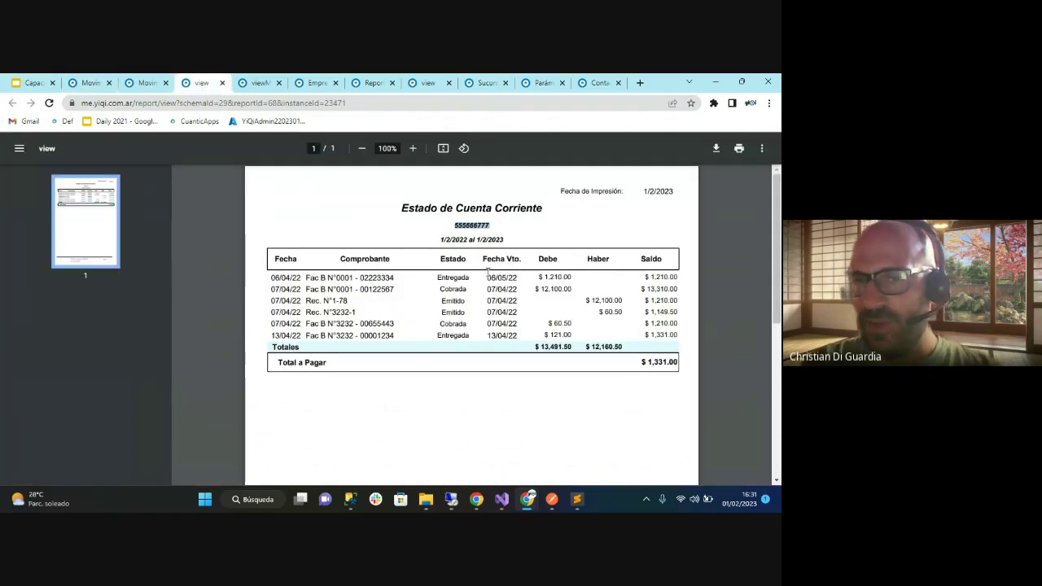
pyautogui.click(88, 84)
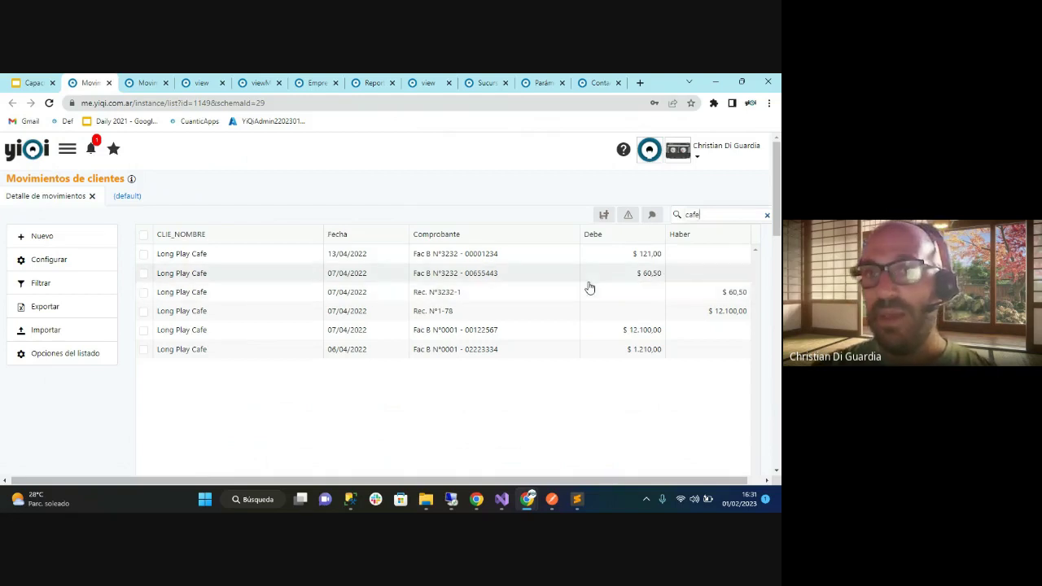
pyautogui.click(767, 215)
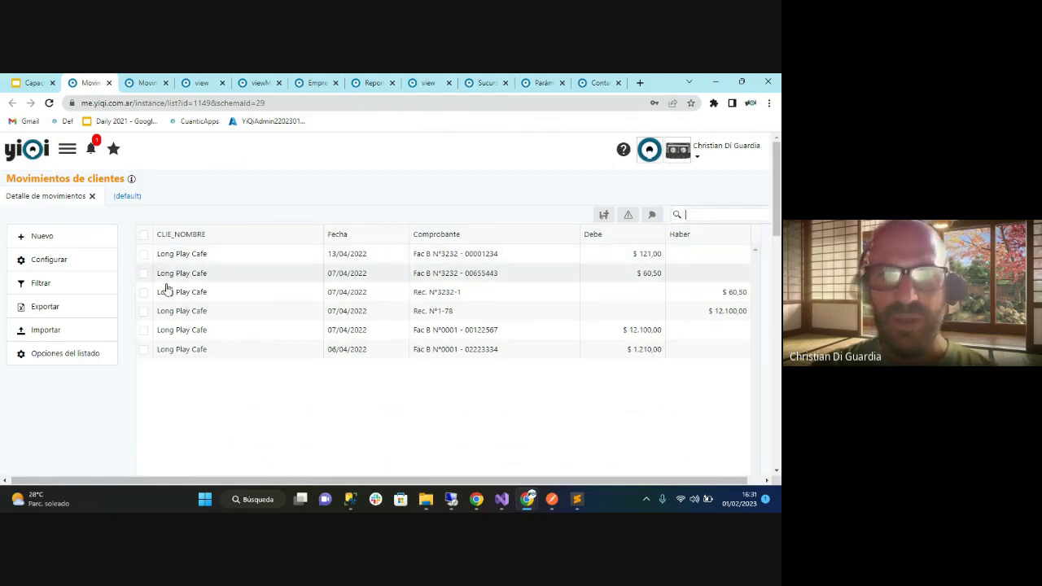
# Open the list configuration, find the available fields matching "importe", and add IMPORTE to the selected columns
pyautogui.click(48, 261)
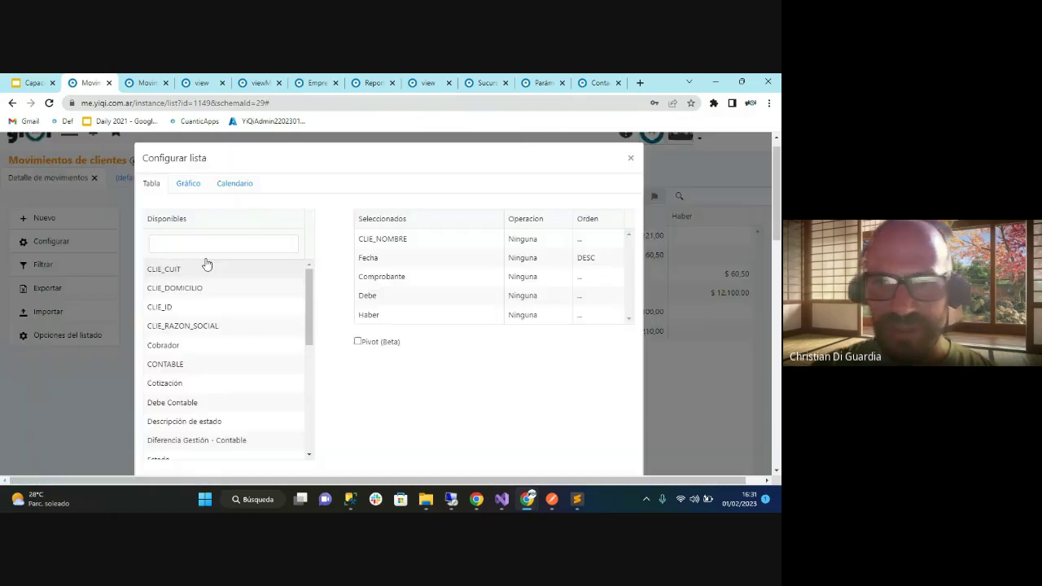
pyautogui.click(244, 241)
pyautogui.write('impo')
pyautogui.press('BackSpace')
pyautogui.press('BackSpace')
pyautogui.press('BackSpace')
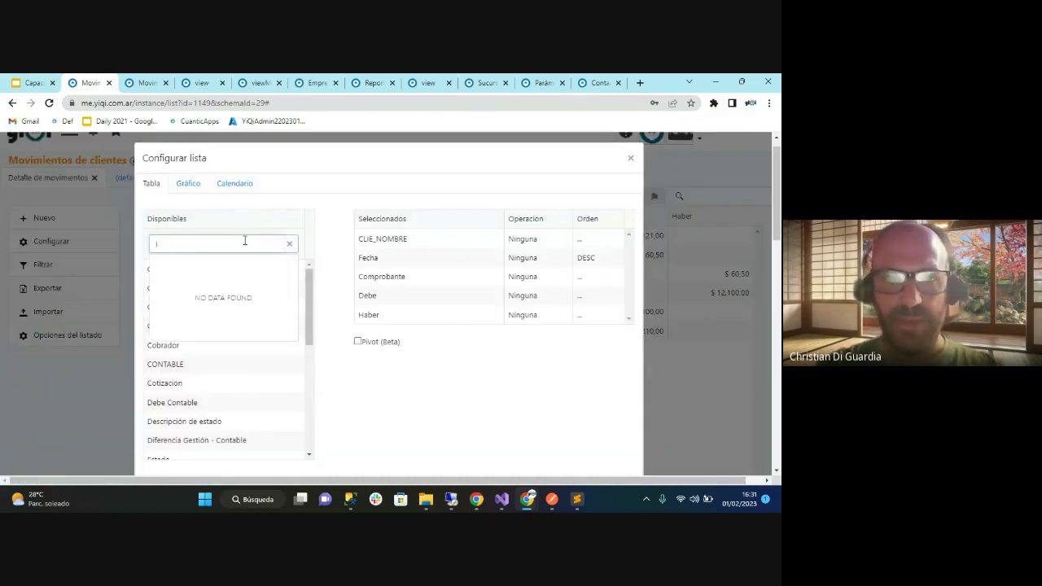
pyautogui.write('mporte')
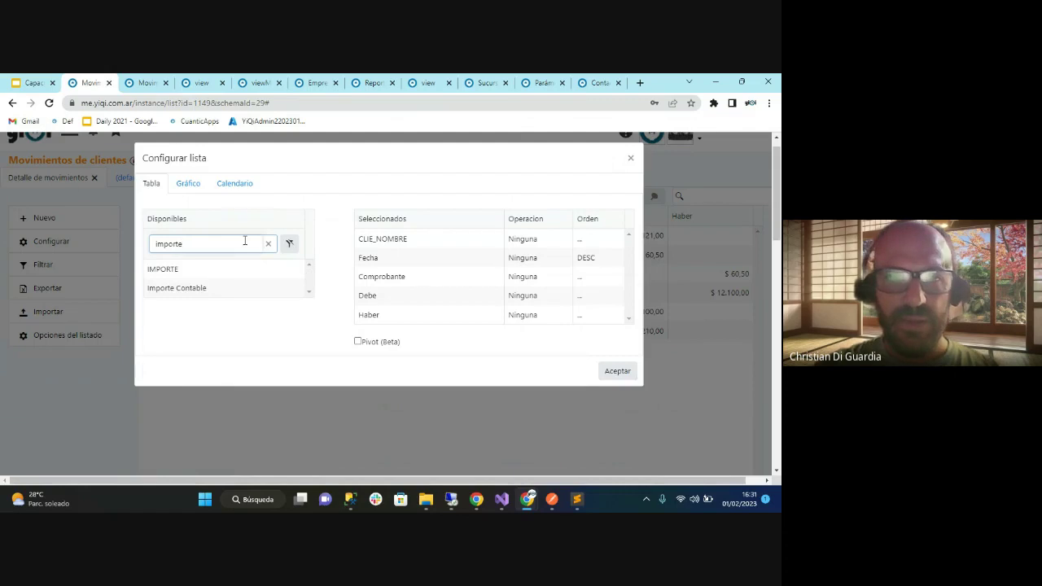
pyautogui.moveTo(198, 269); pyautogui.dragTo(521, 330)
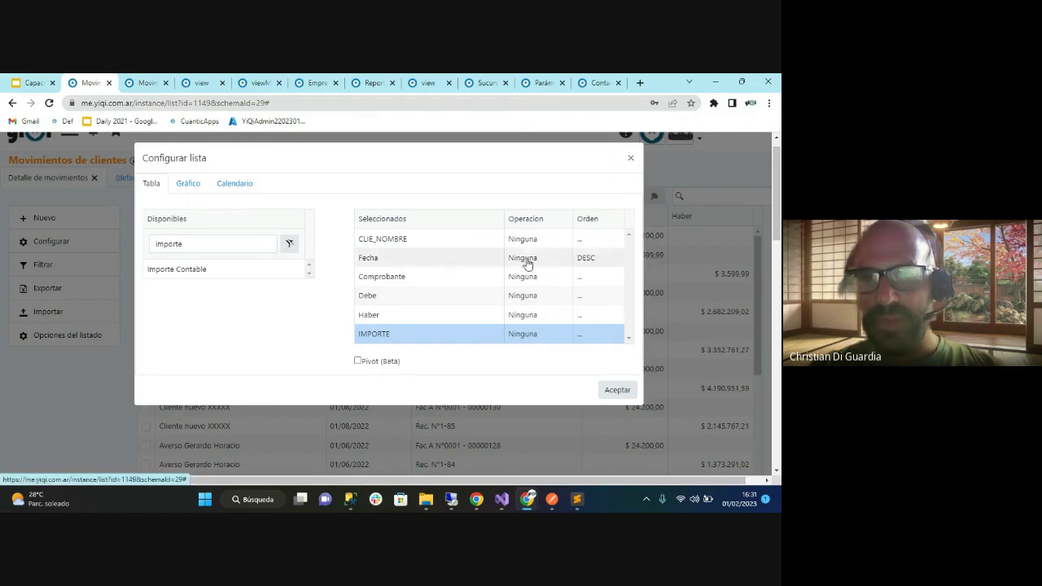
# Set the operation of the Debe, Haber and IMPORTE columns to Suma
pyautogui.click(539, 300)
pyautogui.click(551, 321)
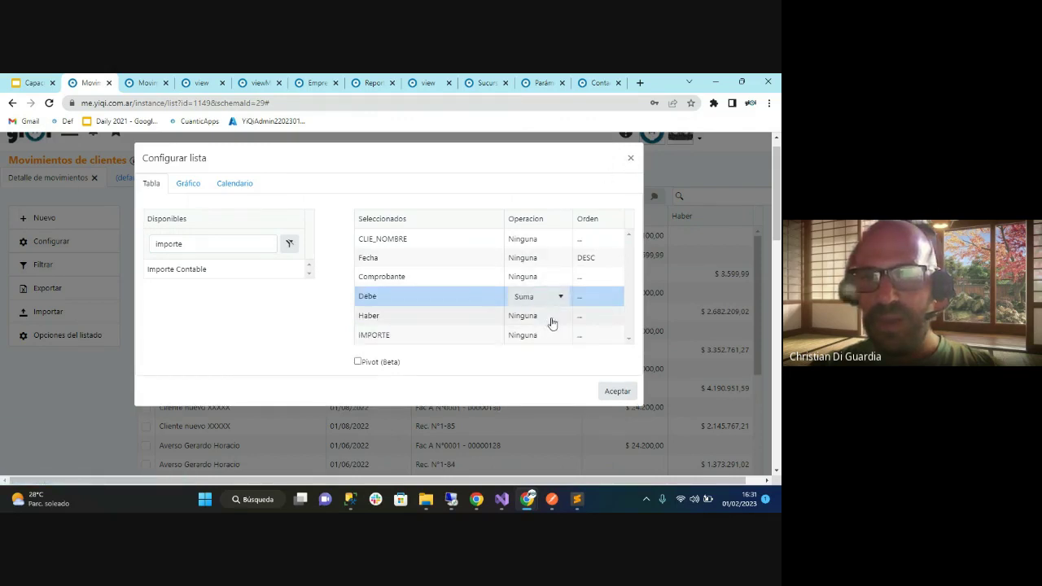
pyautogui.click(551, 318)
pyautogui.click(554, 338)
pyautogui.click(559, 339)
pyautogui.click(561, 358)
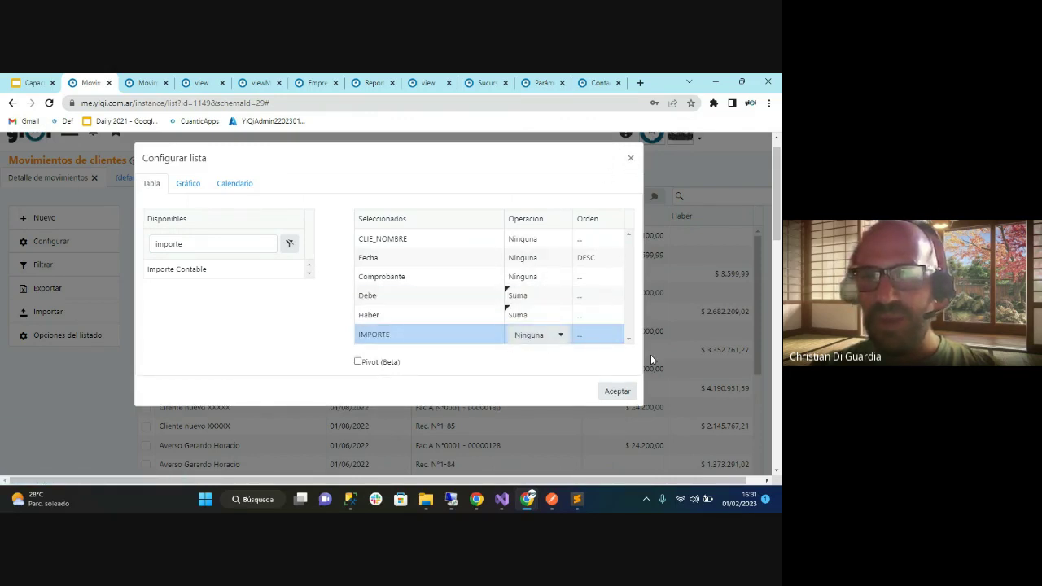
# Remove Fecha and Comprobante from the selected columns, order IMPORTE as DESC, and apply the list configuration
pyautogui.moveTo(370, 258); pyautogui.dragTo(193, 275)
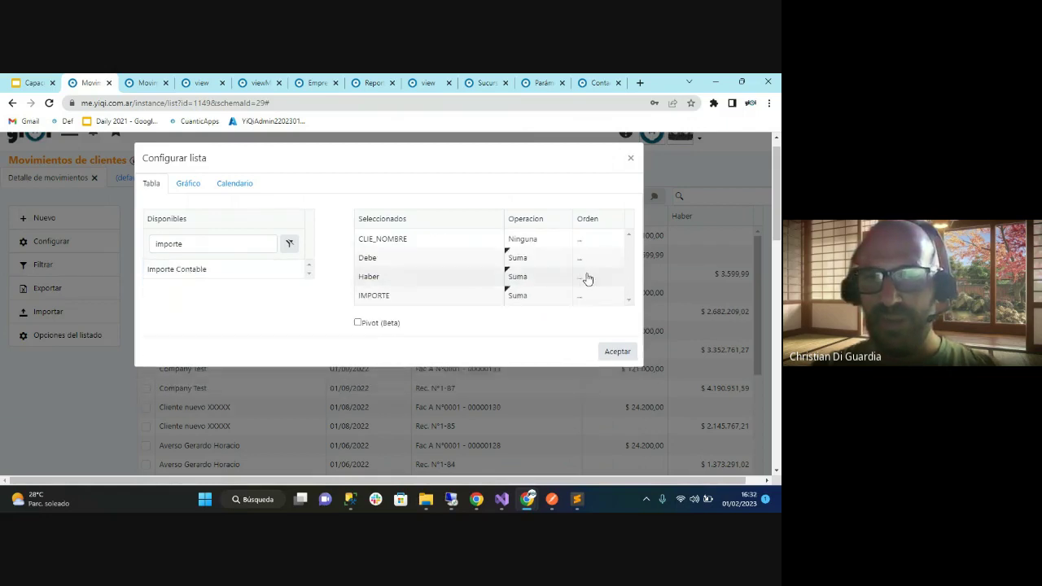
pyautogui.click(609, 301)
pyautogui.click(624, 303)
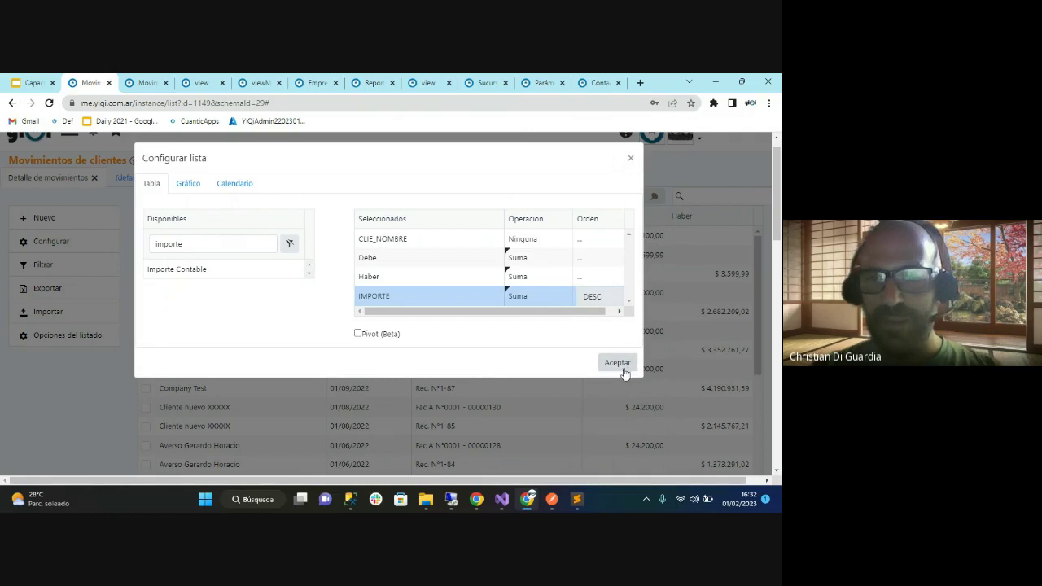
pyautogui.click(624, 371)
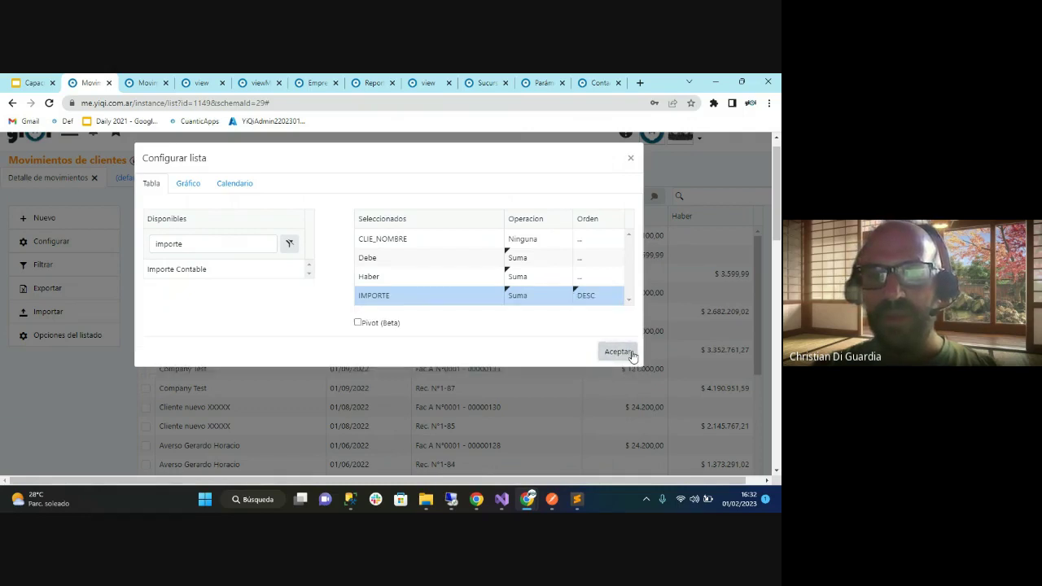
pyautogui.click(619, 352)
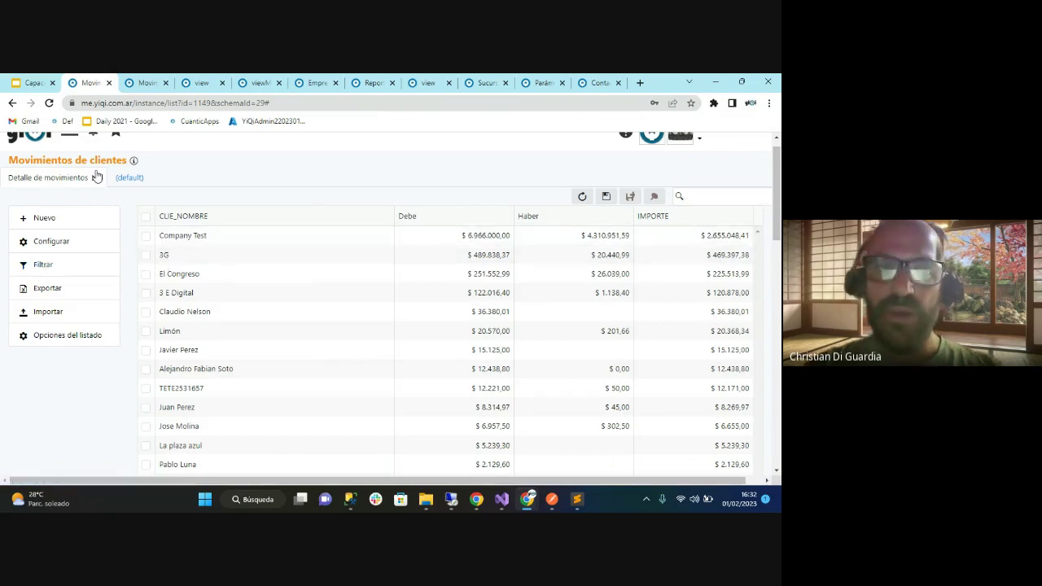
# Open the list filter and add the Fecha field with the operator Mayor O Igual
pyautogui.click(46, 266)
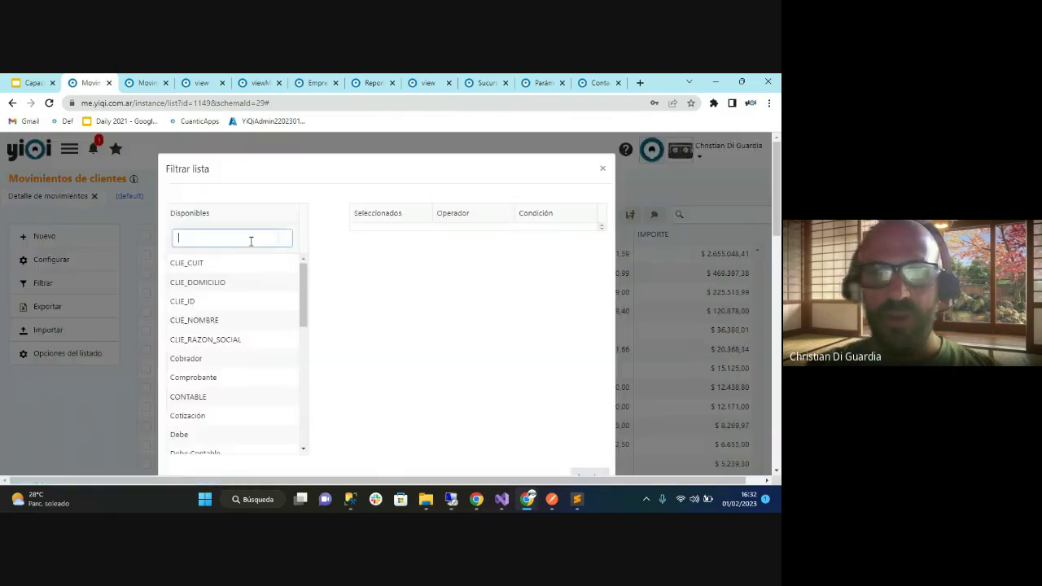
pyautogui.write('fecha')
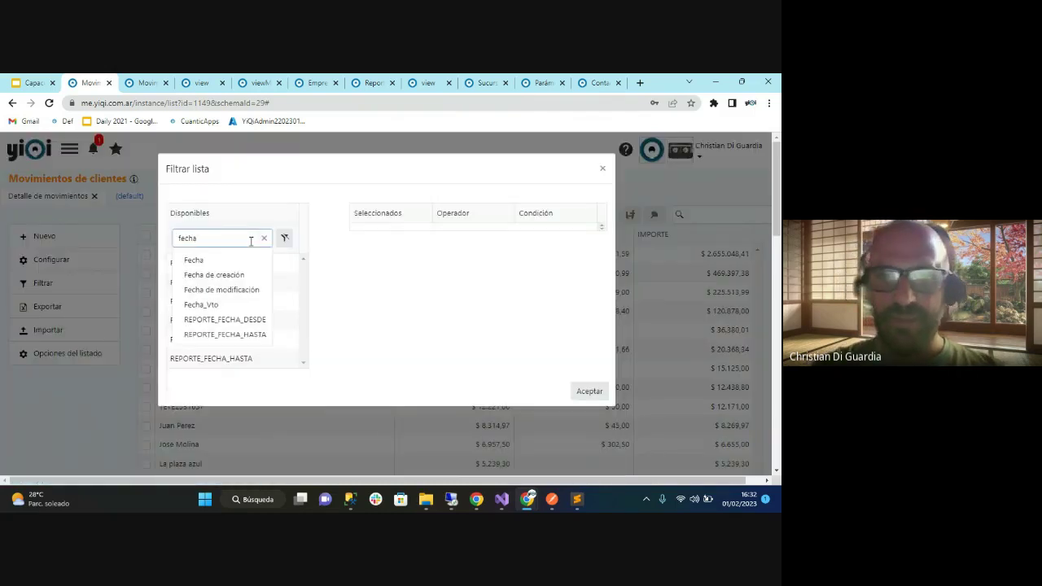
pyautogui.moveTo(197, 270); pyautogui.dragTo(433, 233)
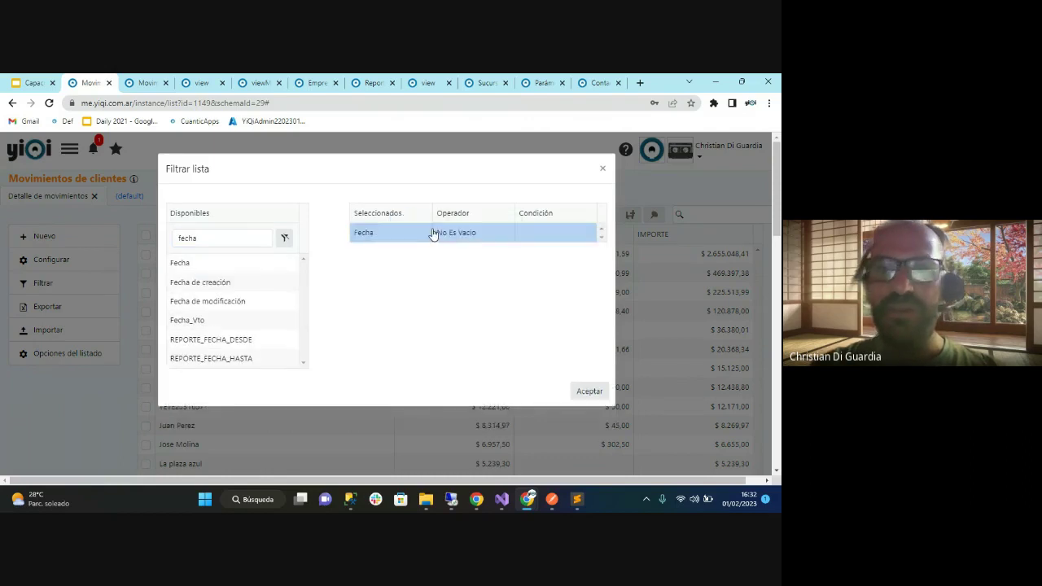
pyautogui.click(561, 243)
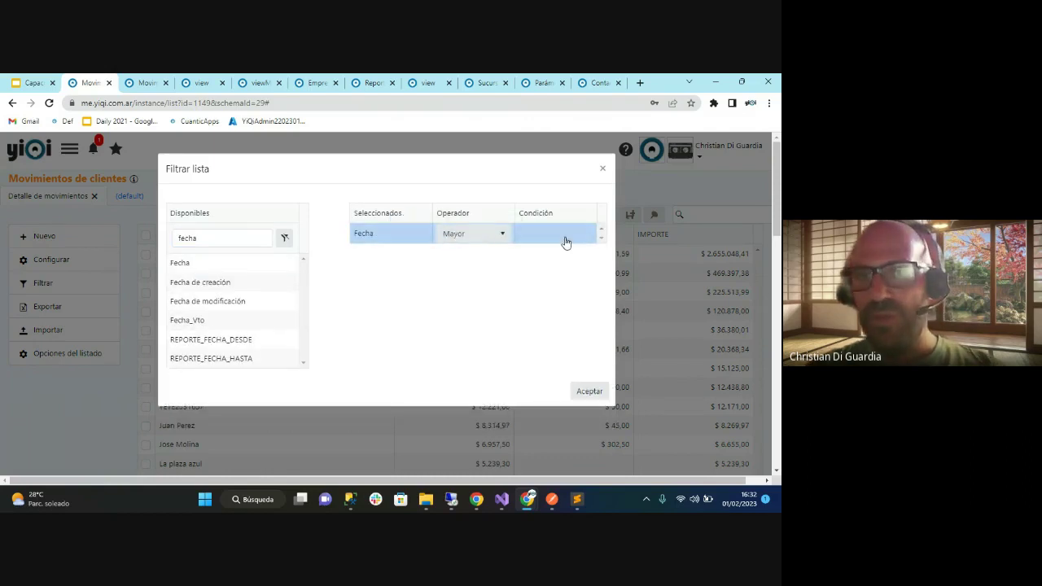
# Set the Fecha filter's condition to 31/07/2022 and apply the filter to the client movements
pyautogui.click(585, 235)
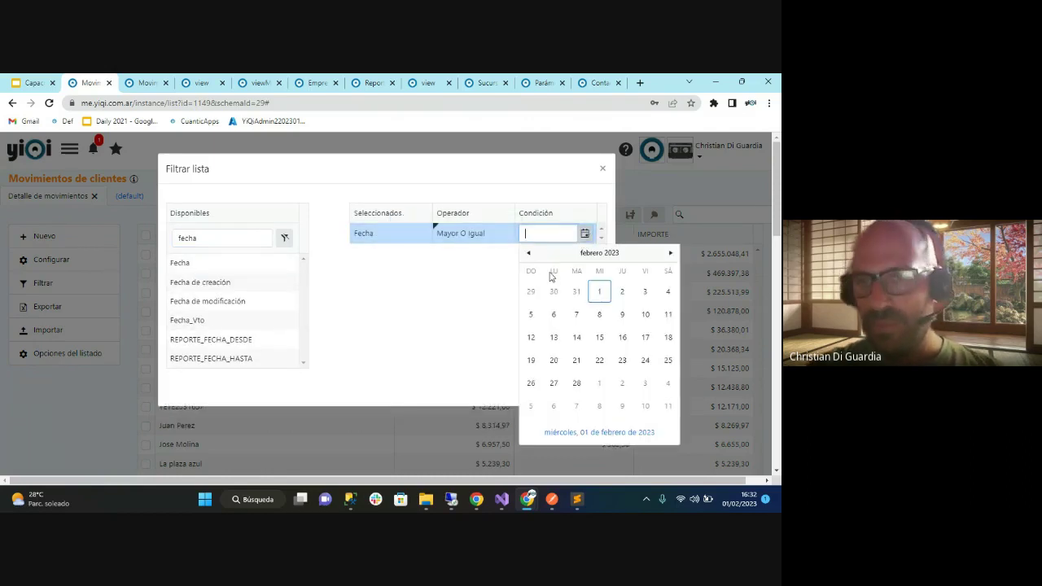
pyautogui.click(529, 255)
pyautogui.click(529, 256)
pyautogui.click(529, 256)
pyautogui.click(529, 256)
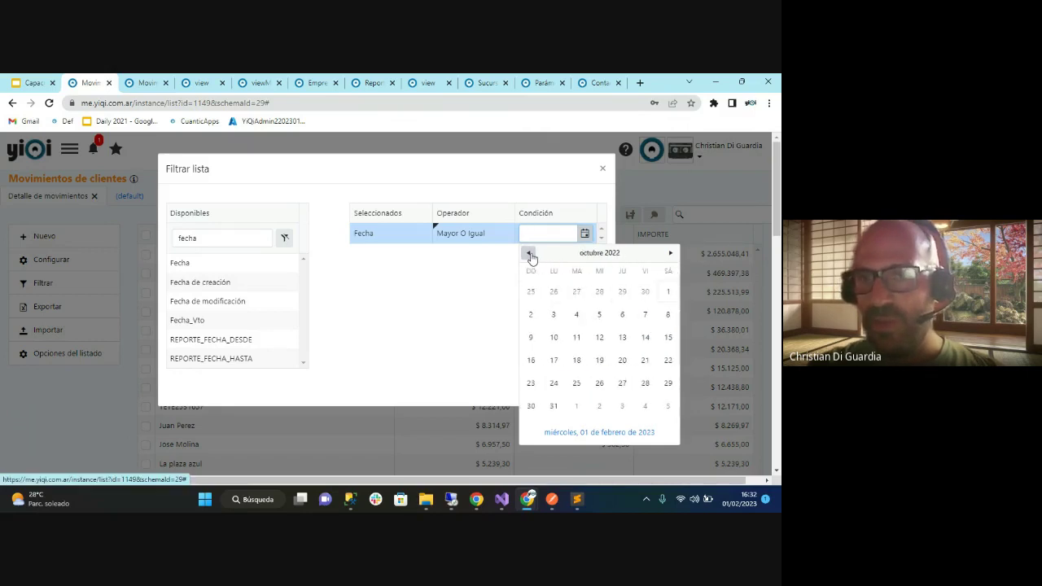
pyautogui.click(529, 256)
pyautogui.click(529, 256)
pyautogui.click(529, 256)
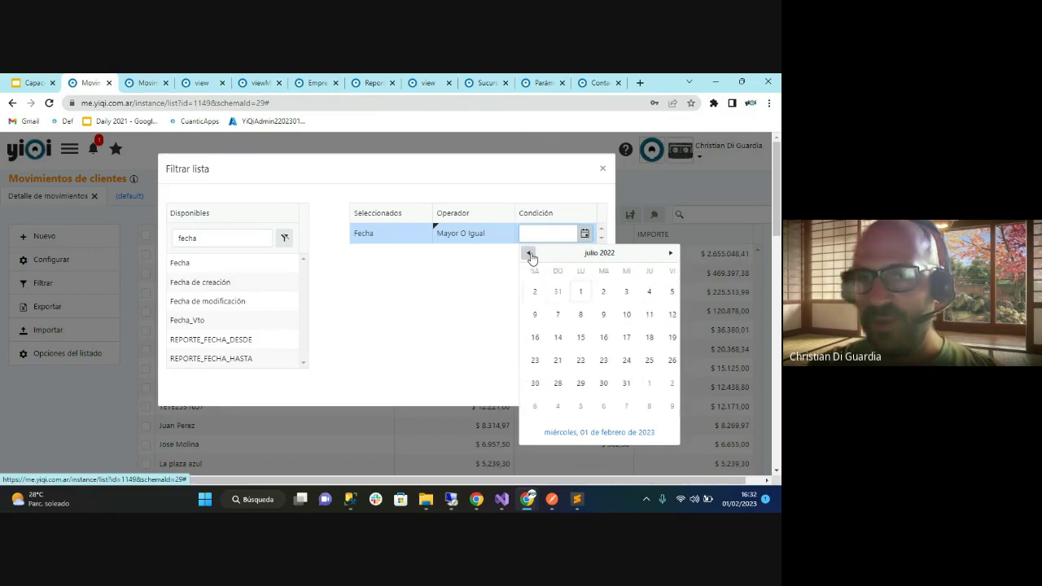
pyautogui.click(530, 407)
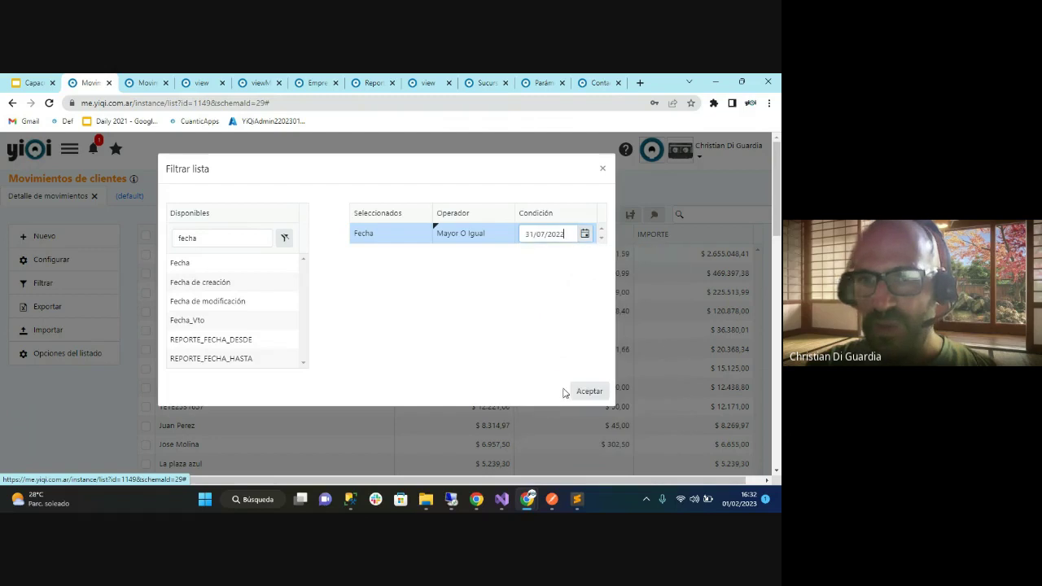
pyautogui.click(590, 391)
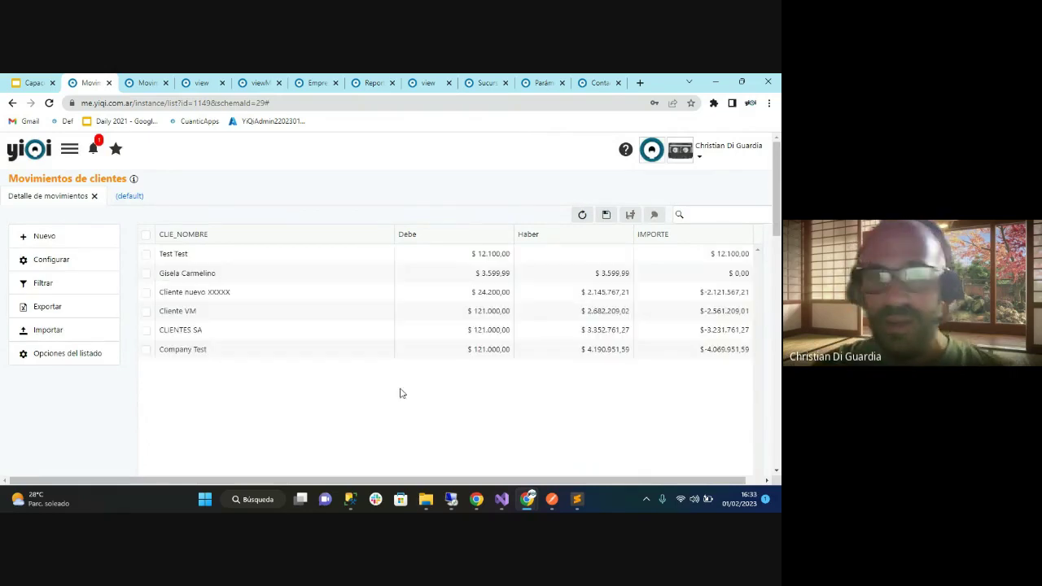
# Remove CLIE_NOMBRE from the selected columns in the list configuration and apply it to total all clients together
pyautogui.click(52, 260)
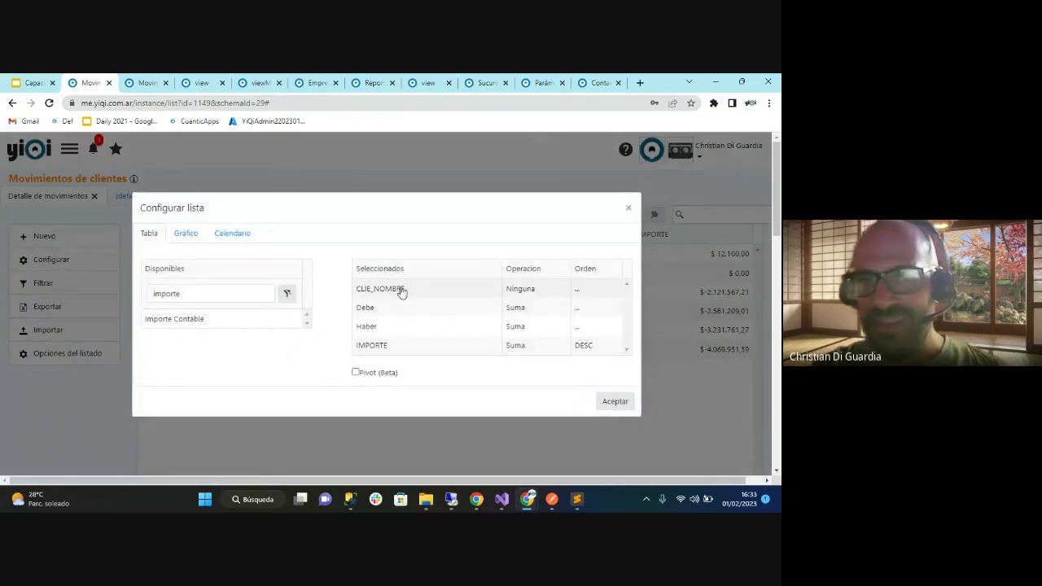
pyautogui.moveTo(398, 291); pyautogui.dragTo(188, 322)
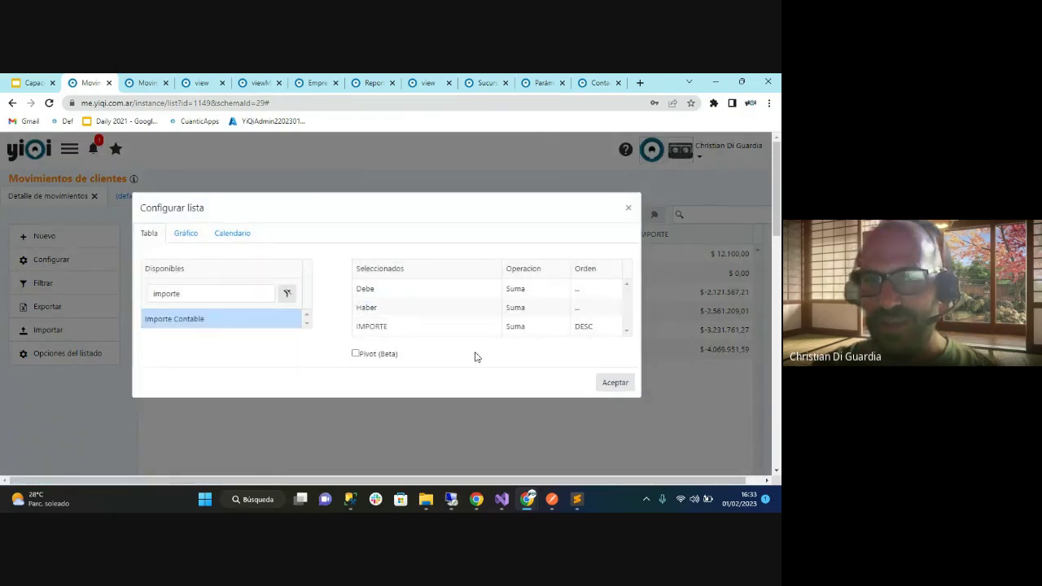
pyautogui.click(616, 382)
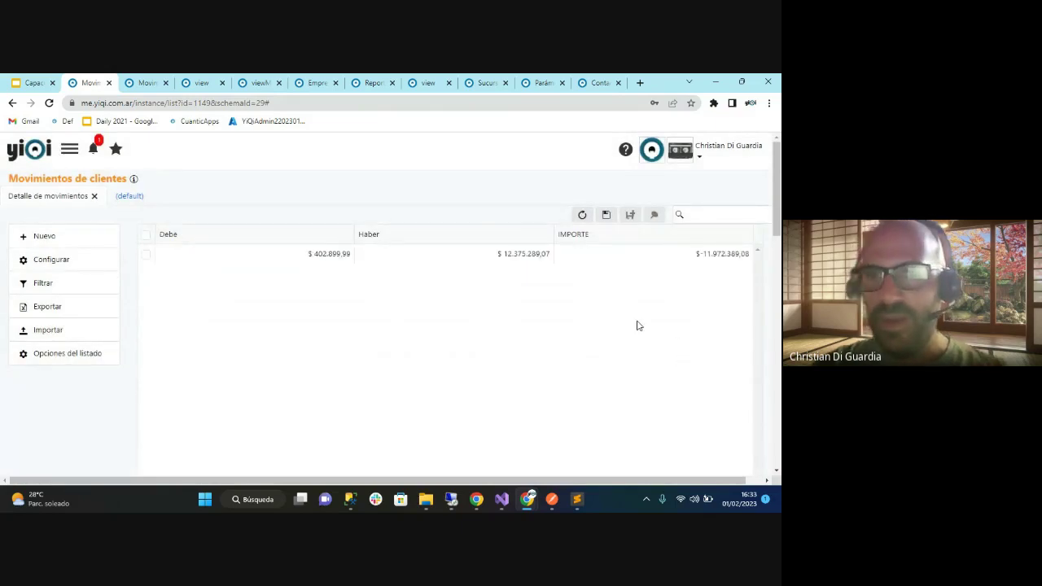
pyautogui.click(53, 260)
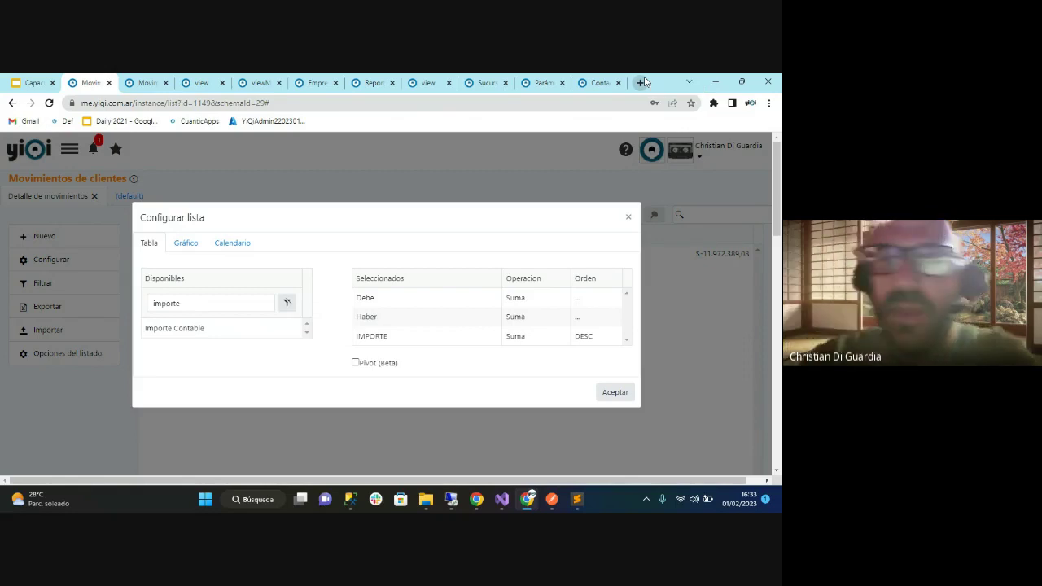
pyautogui.click(629, 218)
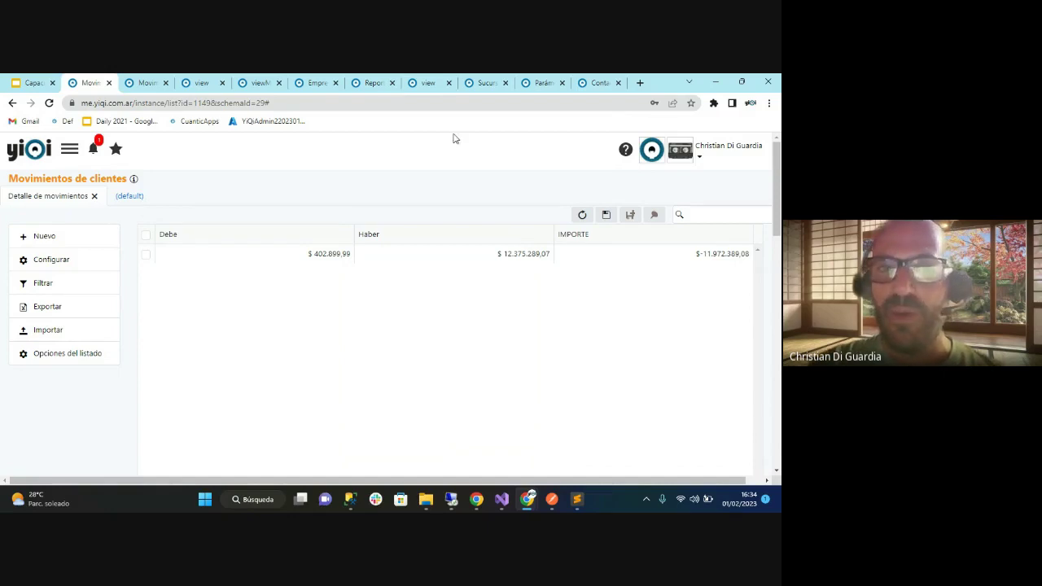
pyautogui.click(73, 152)
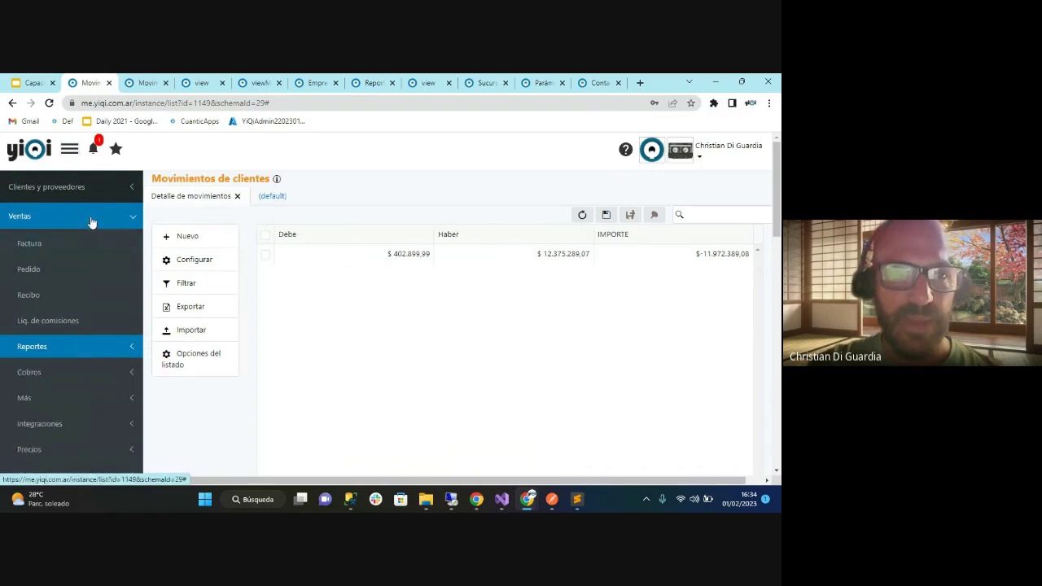
pyautogui.click(91, 219)
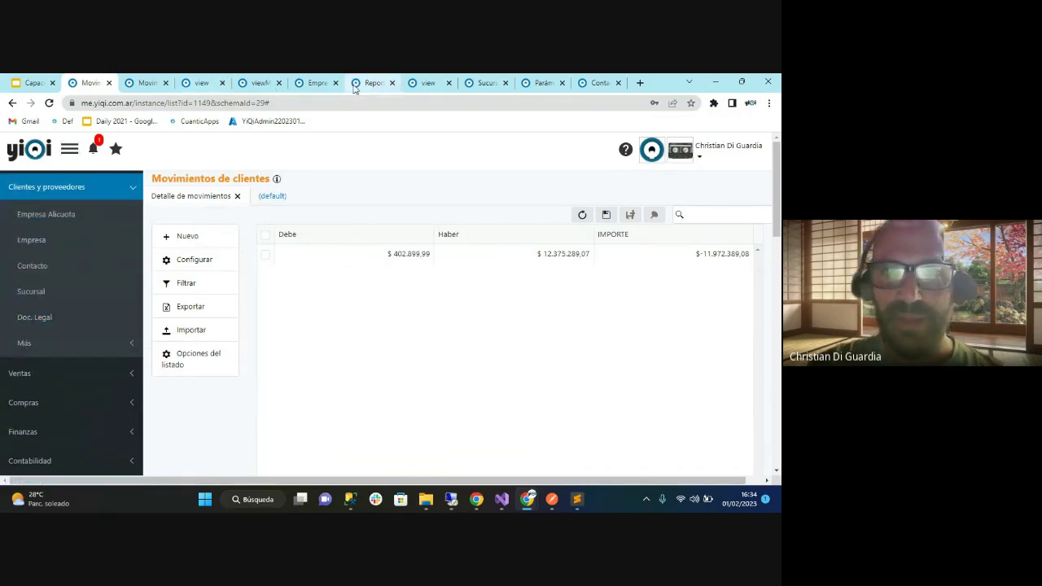
# Go to the QA ERP company record and view its Ajustes section with the navigation menu collapsed
pyautogui.click(316, 82)
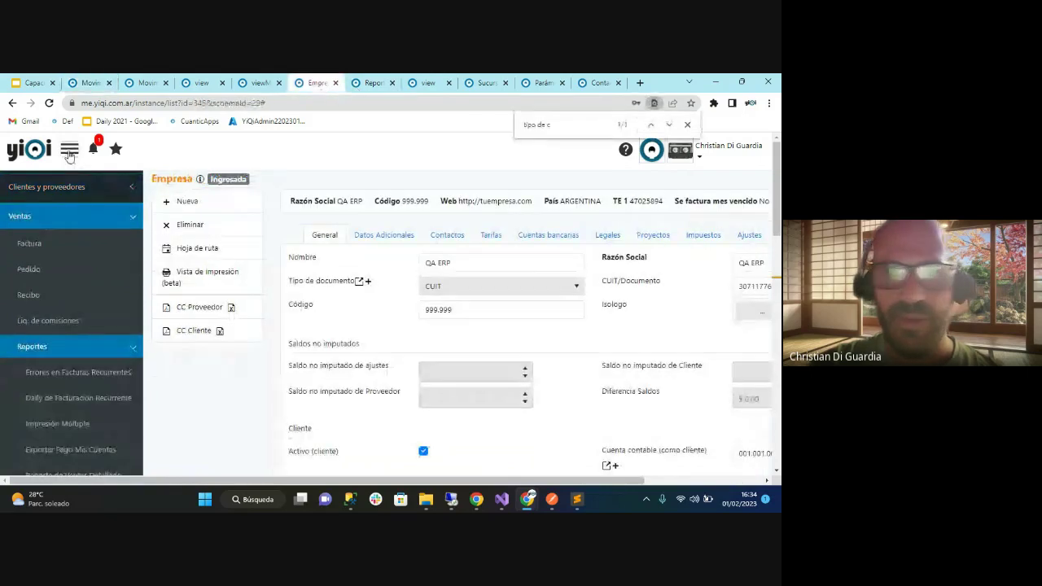
pyautogui.click(69, 149)
pyautogui.click(607, 236)
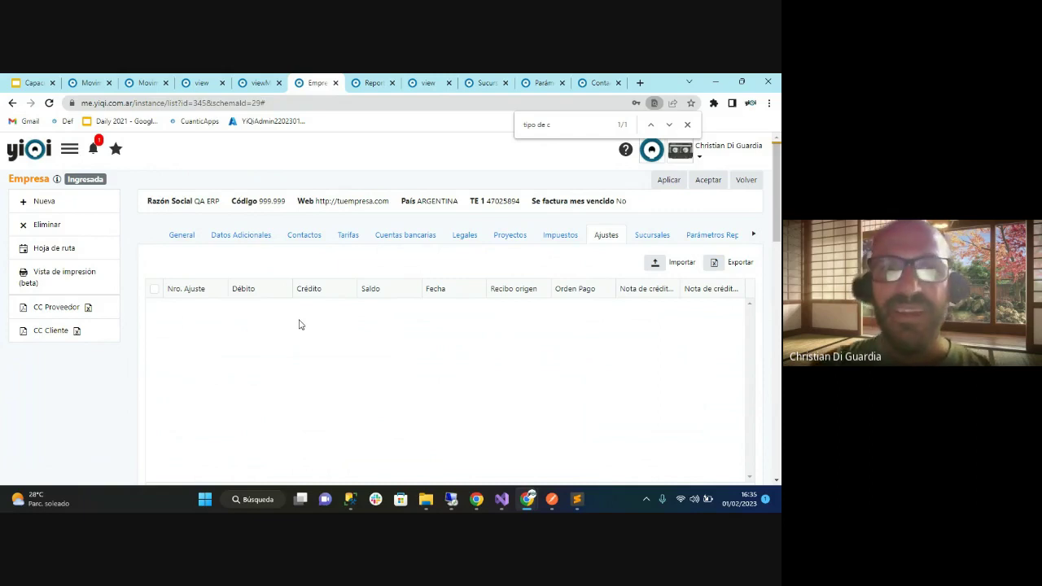
# Switch to the Google Slides training deck and present from Movimientos de cliente through Cuenta corriente Proveedor - Reporte
pyautogui.click(36, 84)
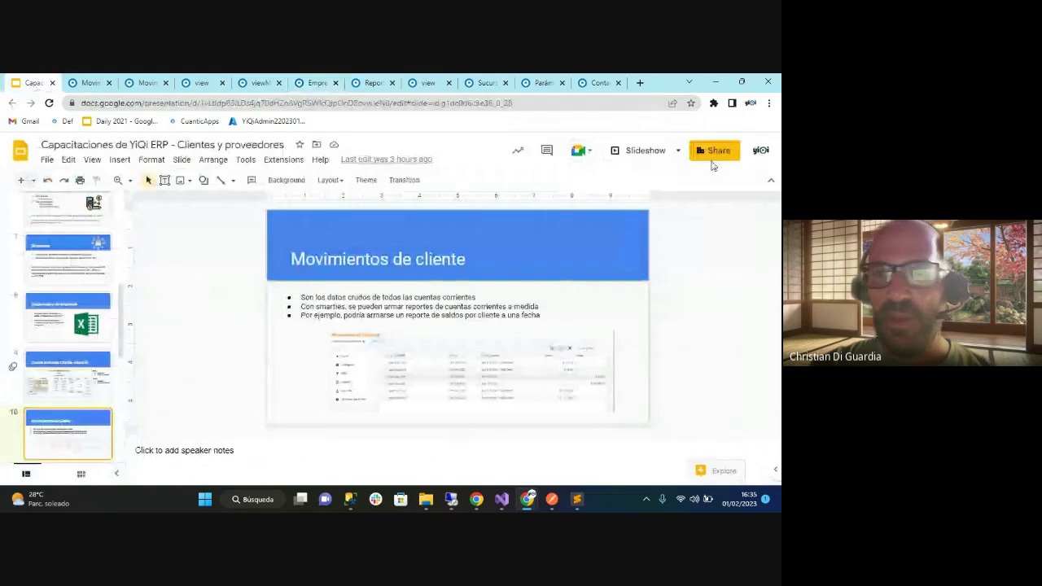
pyautogui.click(642, 151)
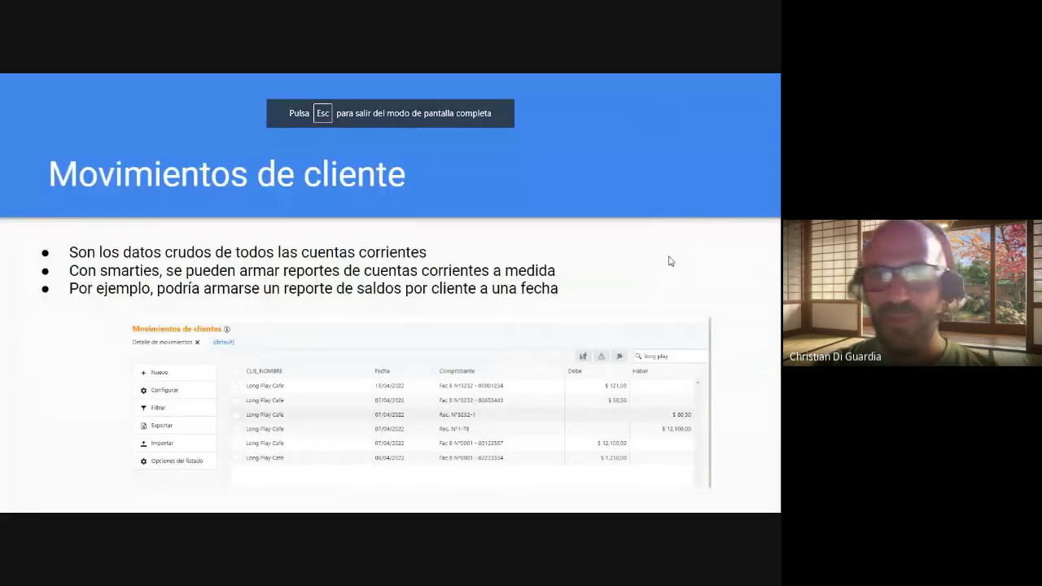
pyautogui.press('Right')
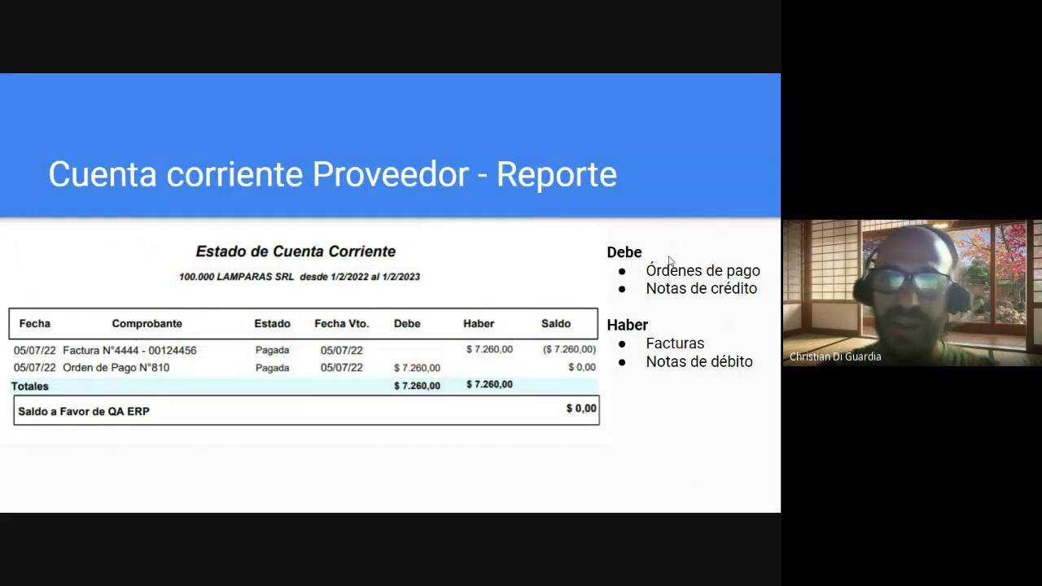
pyautogui.press('Escape')
# Bring up the supplier current-account statement of 100.000 LAMPARAS SRL among the open YiQi ERP pages
pyautogui.click(318, 84)
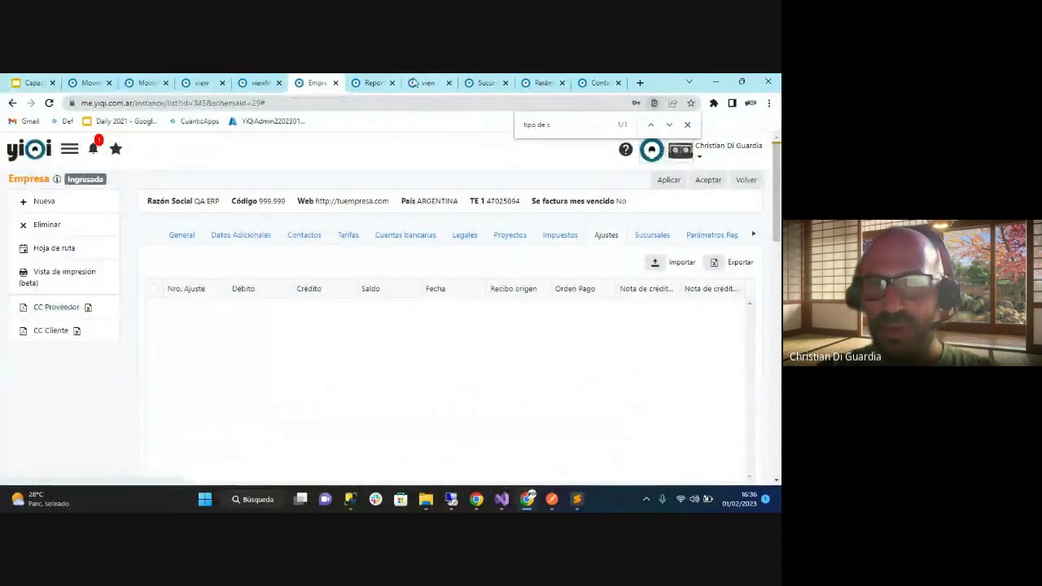
pyautogui.click(425, 83)
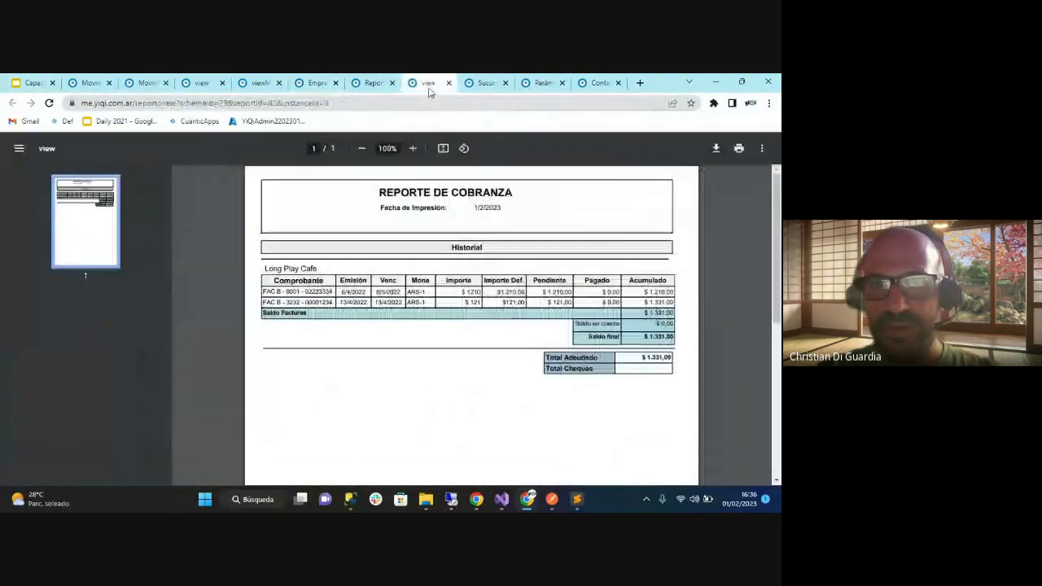
pyautogui.click(257, 83)
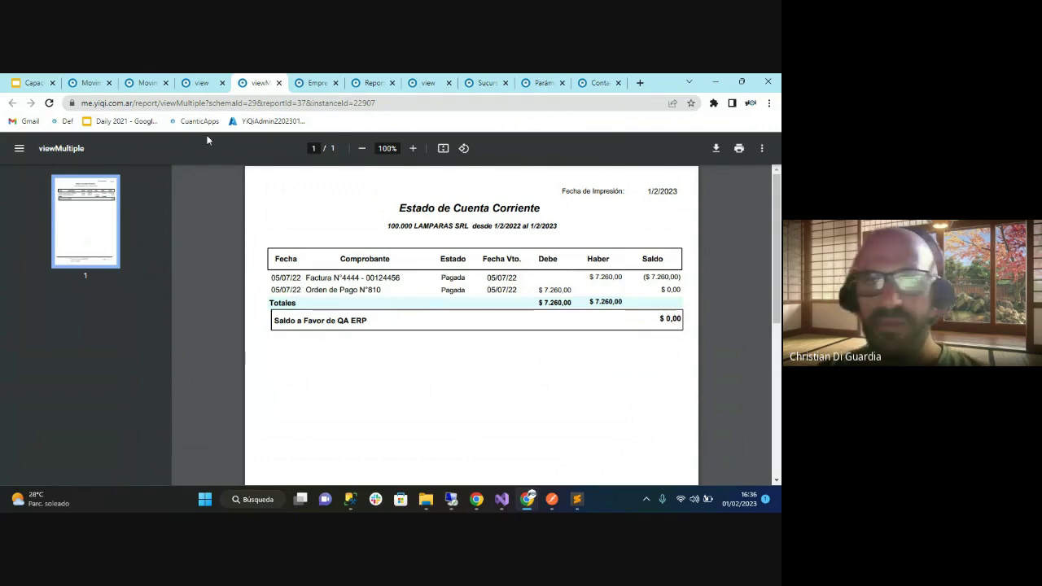
# Present the Cuenta corriente Proveedor - Reporte slide in Google Slides, revealing the Debe and Haber highlights before ending the slideshow
pyautogui.click(37, 82)
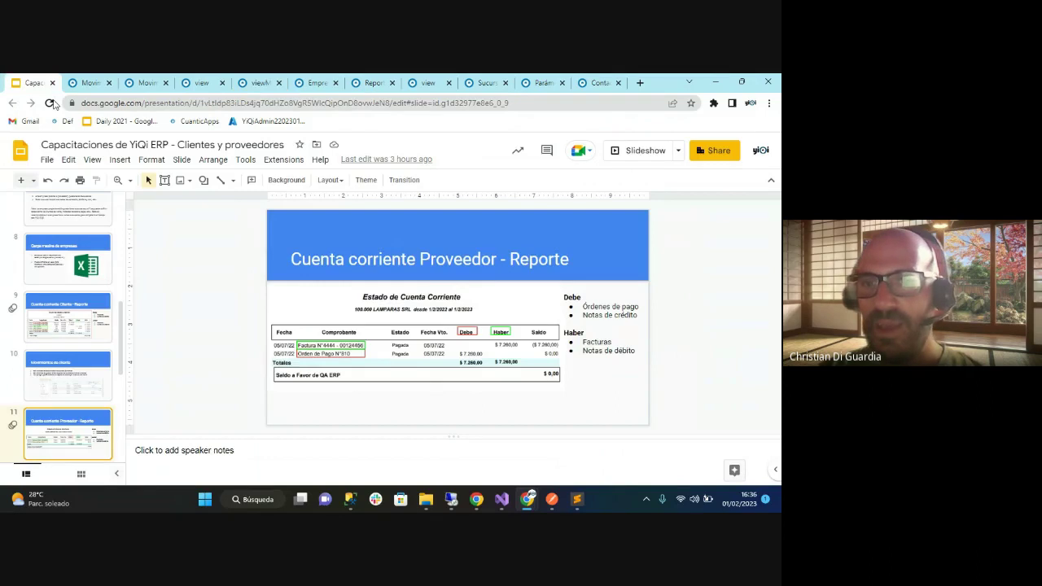
pyautogui.click(655, 153)
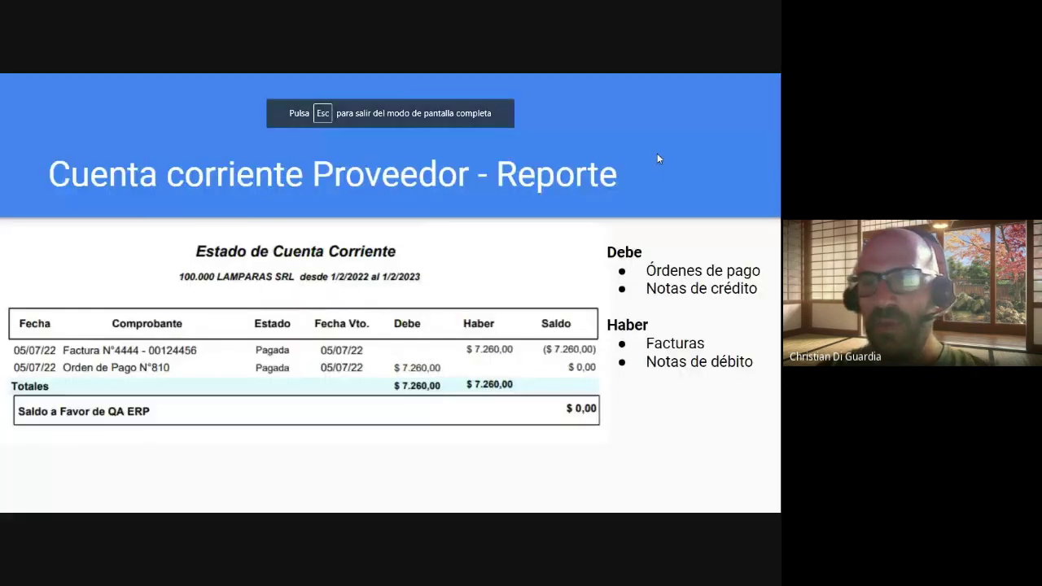
pyautogui.click(473, 232)
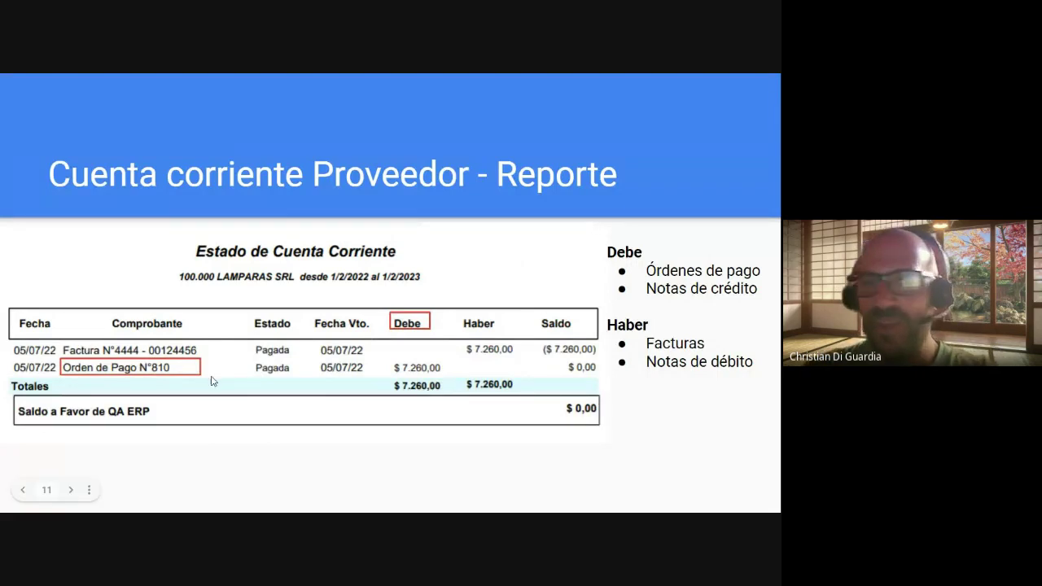
pyautogui.click(510, 270)
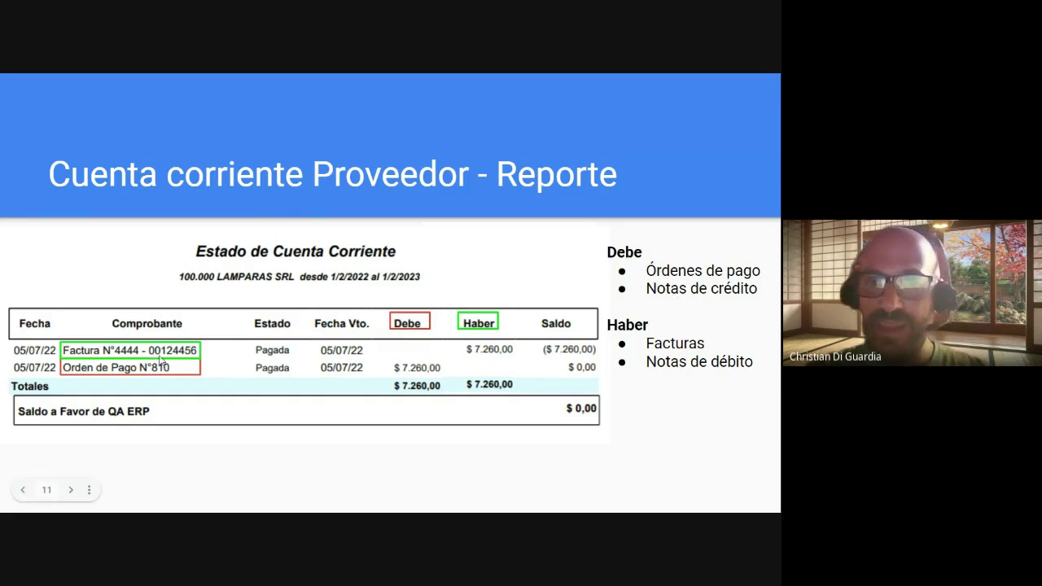
pyautogui.press('Escape')
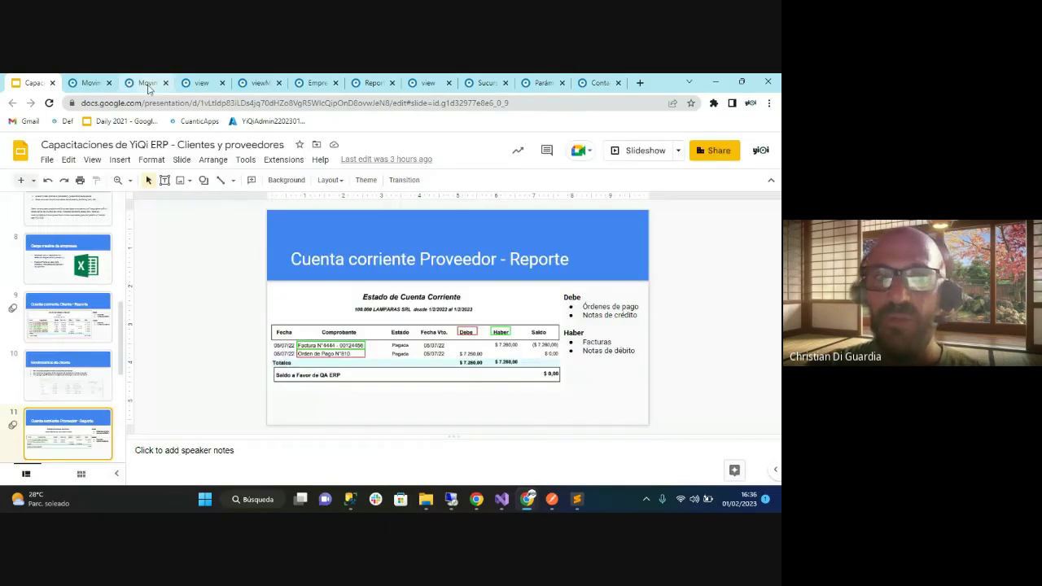
# Go to the Movimientos de proveedores list in YiQi ERP and search it for "lamparas"
pyautogui.click(90, 82)
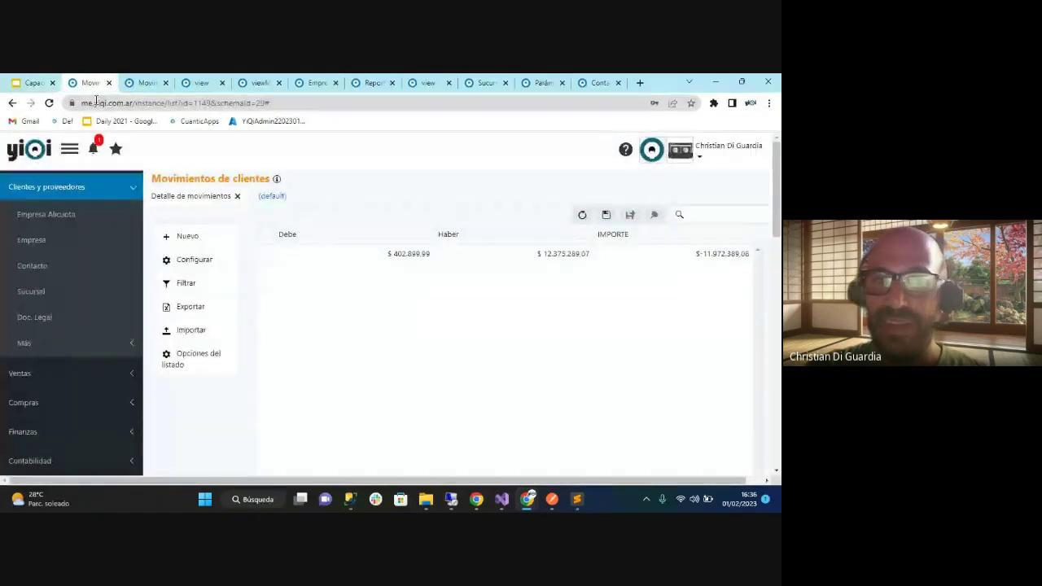
pyautogui.click(144, 82)
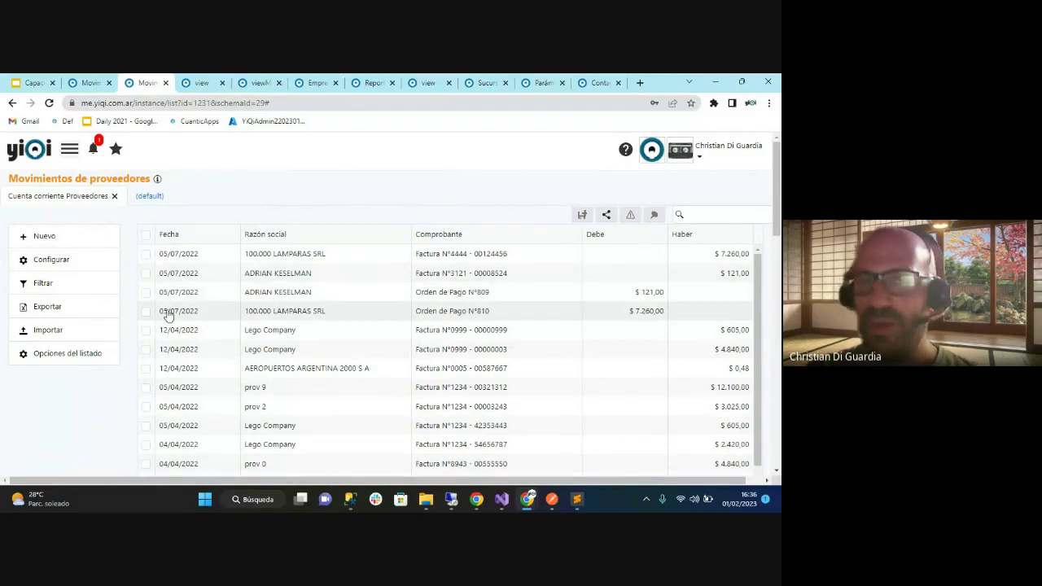
pyautogui.click(716, 213)
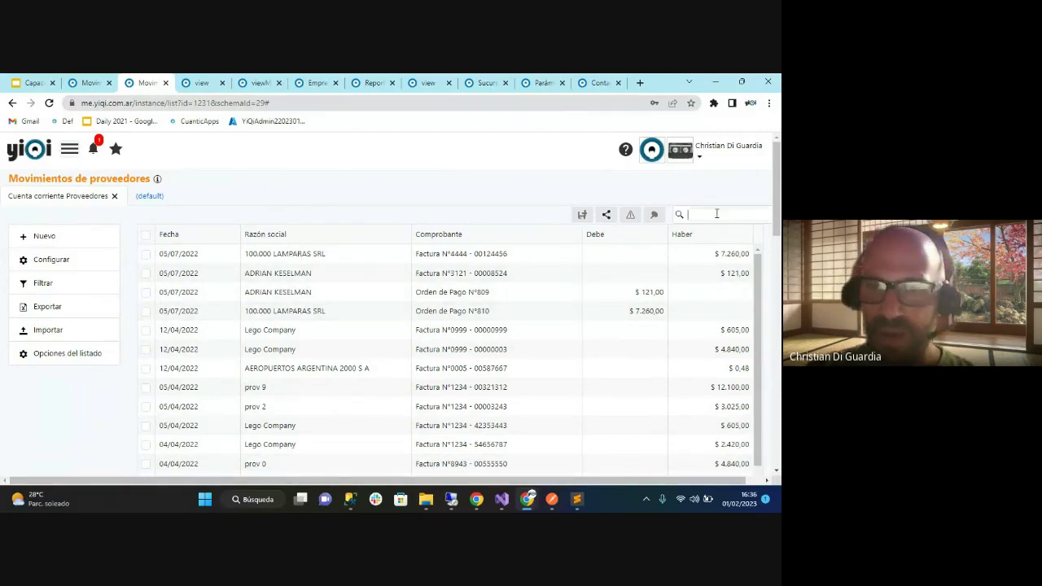
pyautogui.write('100')
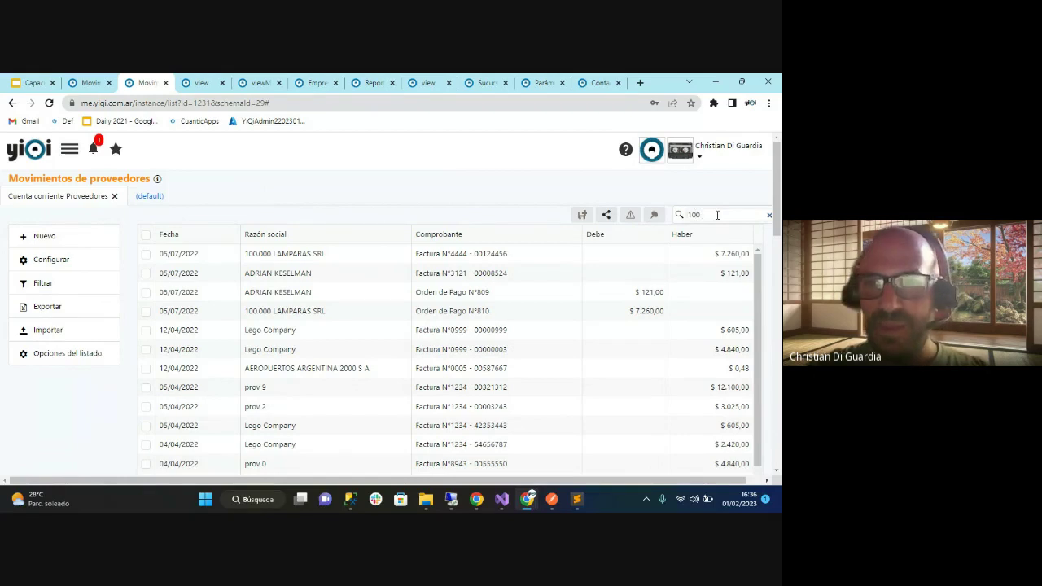
pyautogui.press('BackSpace')
pyautogui.press('BackSpace')
pyautogui.press('BackSpace')
pyautogui.write('lamparas')
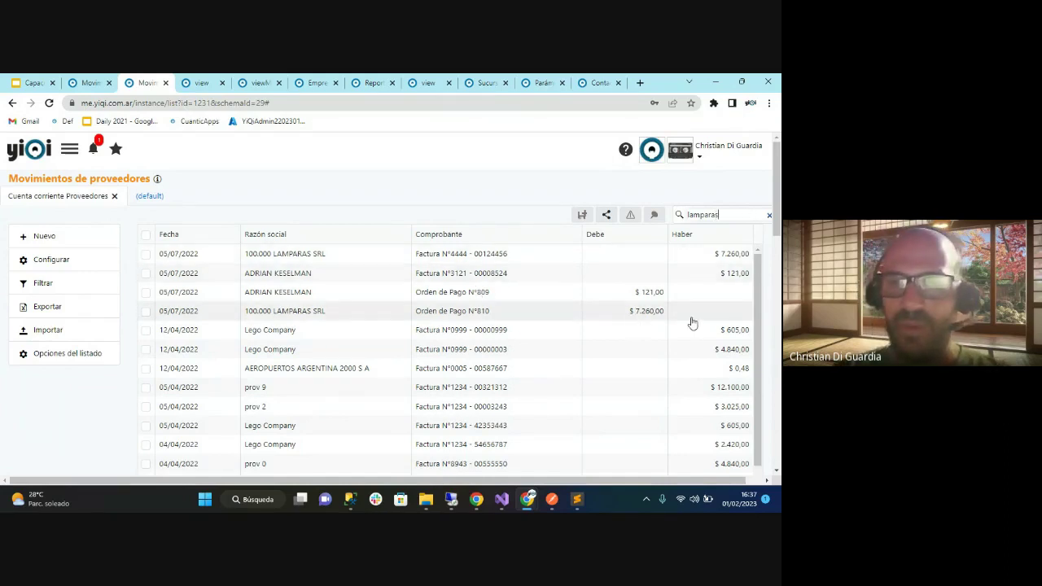
# Select the two 100.000 LAMPARAS SRL movements and compare them with the supplier's current-account statement
pyautogui.click(145, 311)
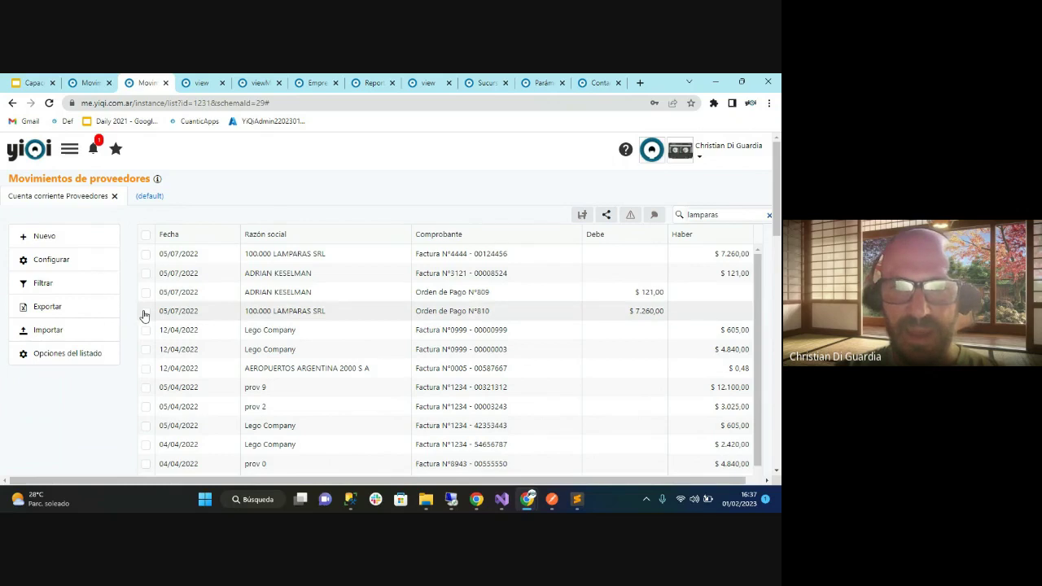
pyautogui.click(145, 254)
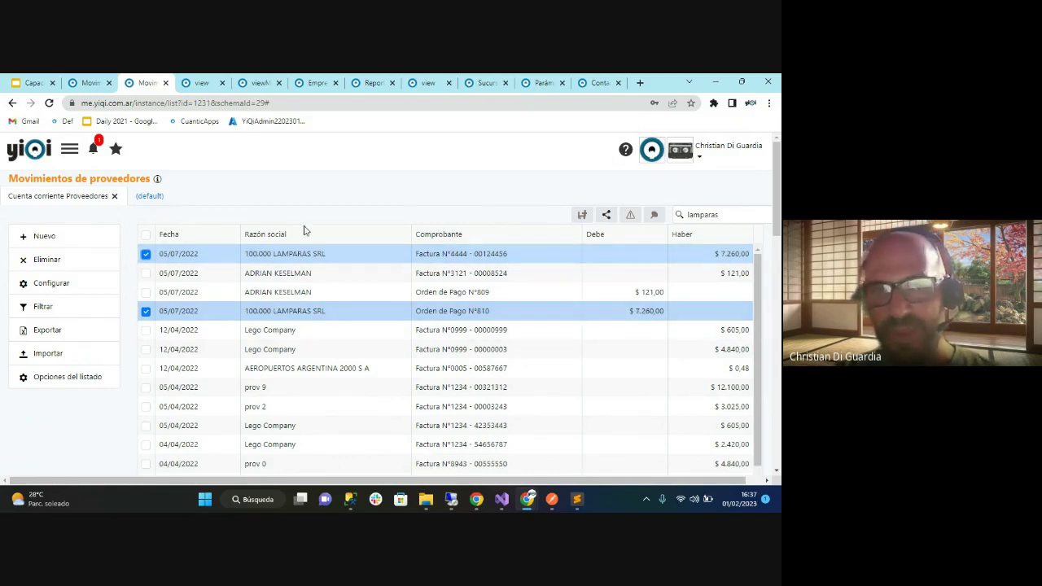
pyautogui.click(253, 84)
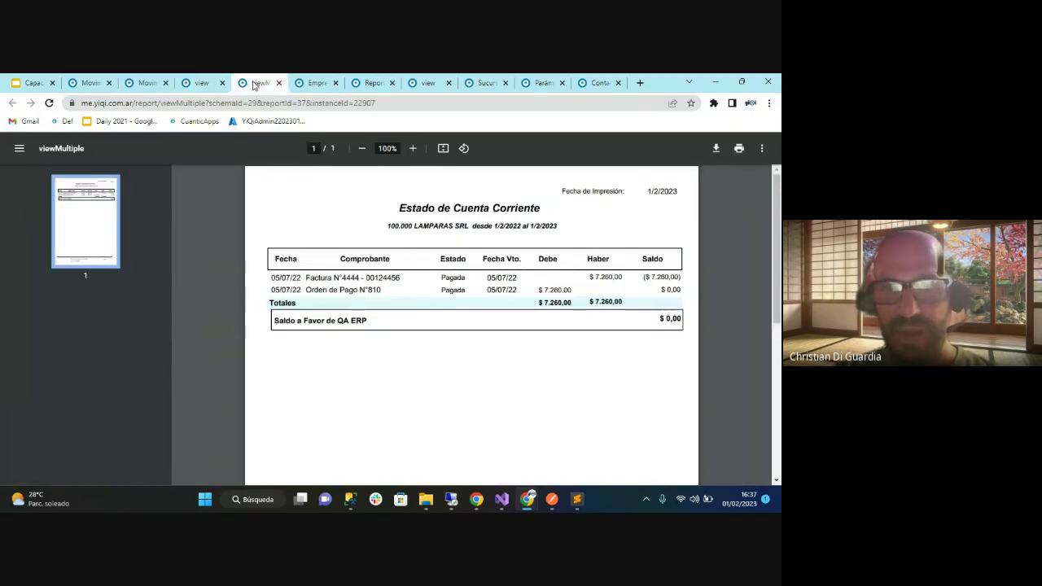
pyautogui.click(144, 81)
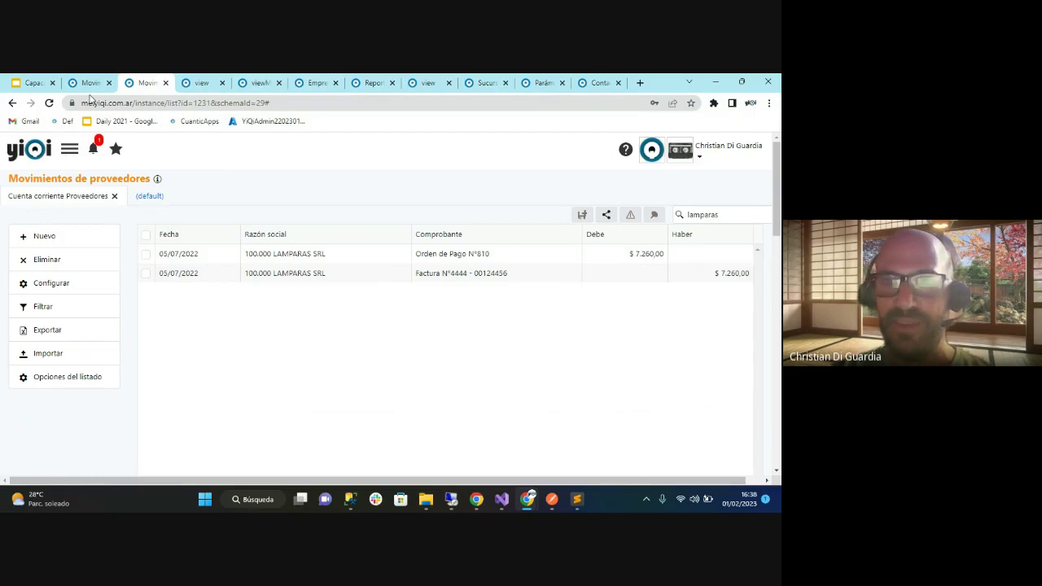
# Present the Google Slides deck through Movimientos de proveedores to Bonus track 1: Crédito disponible, and end the slideshow there
pyautogui.click(33, 85)
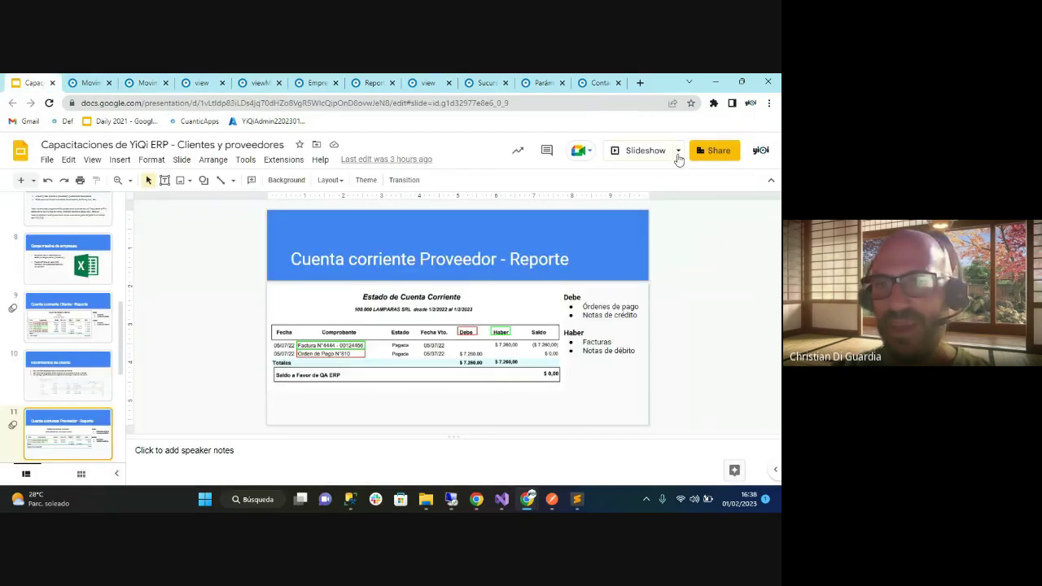
pyautogui.click(636, 153)
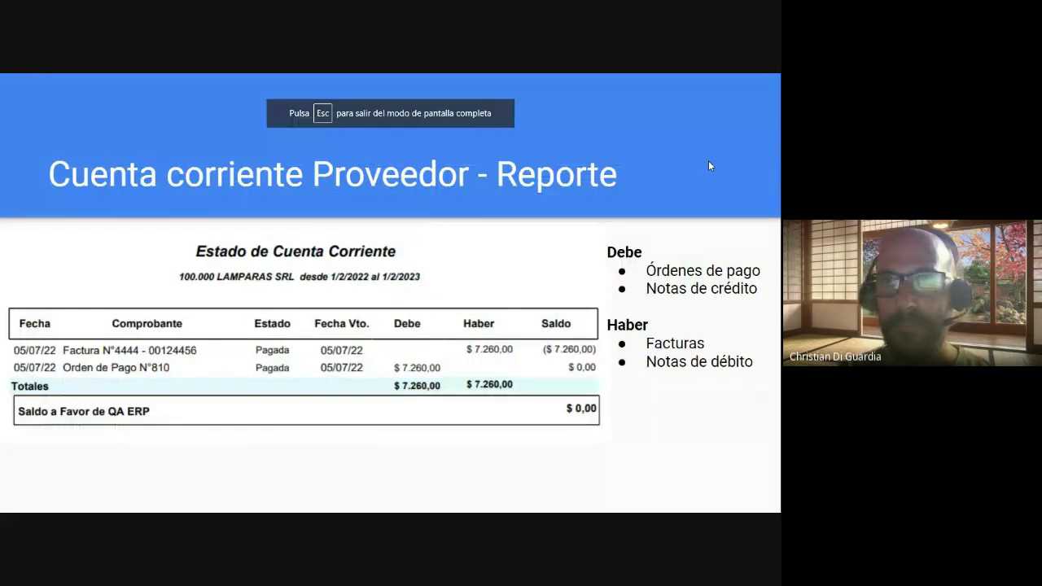
pyautogui.click(528, 256)
pyautogui.click(529, 256)
pyautogui.click(528, 257)
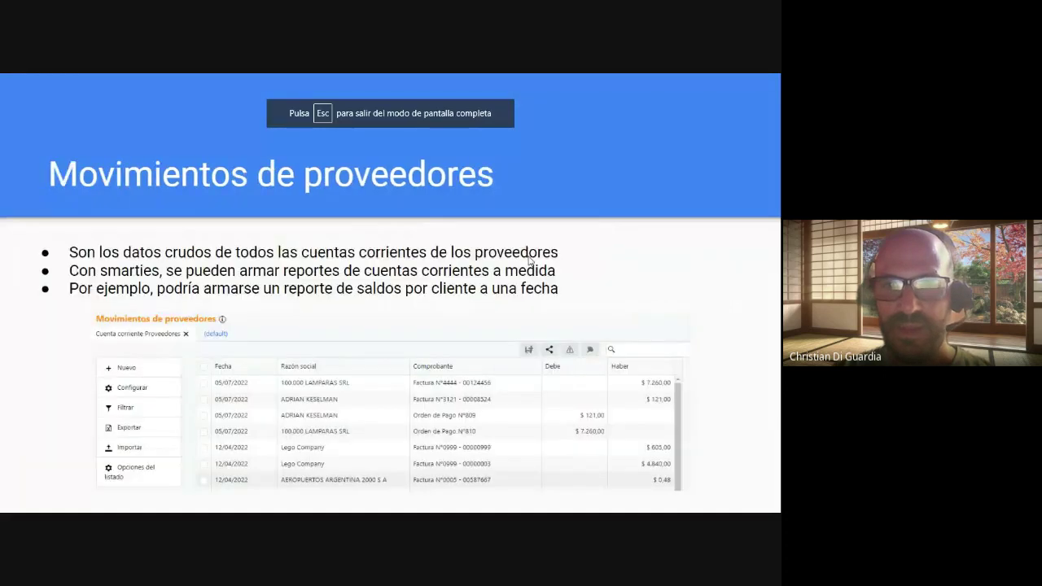
pyautogui.click(529, 259)
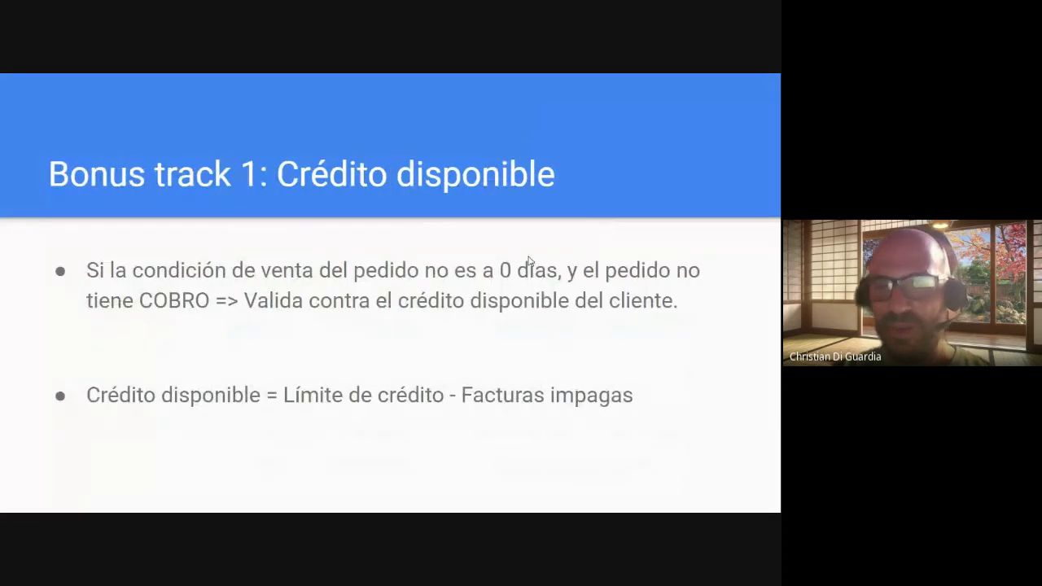
pyautogui.press('Left')
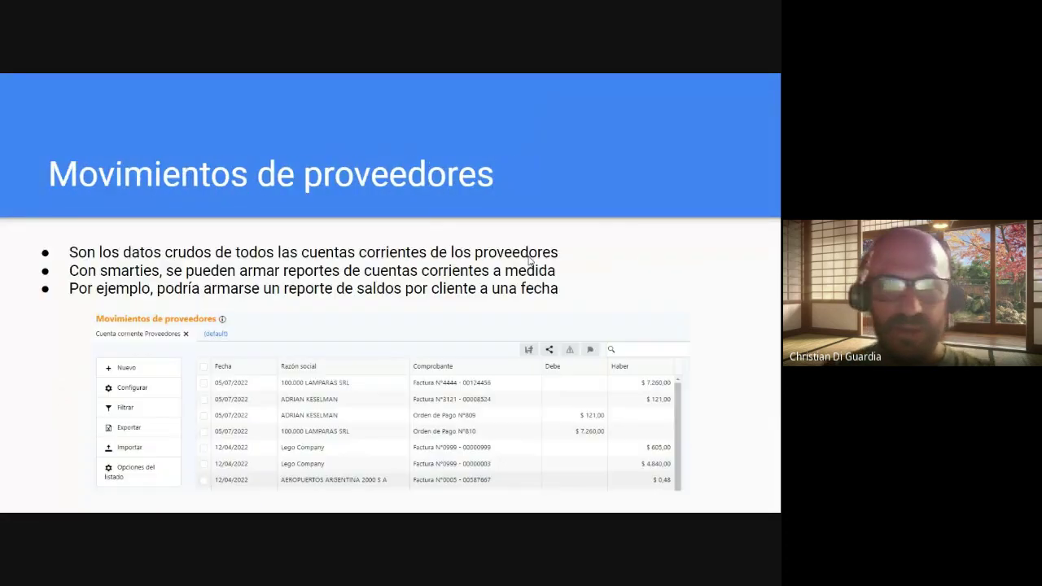
pyautogui.click(528, 259)
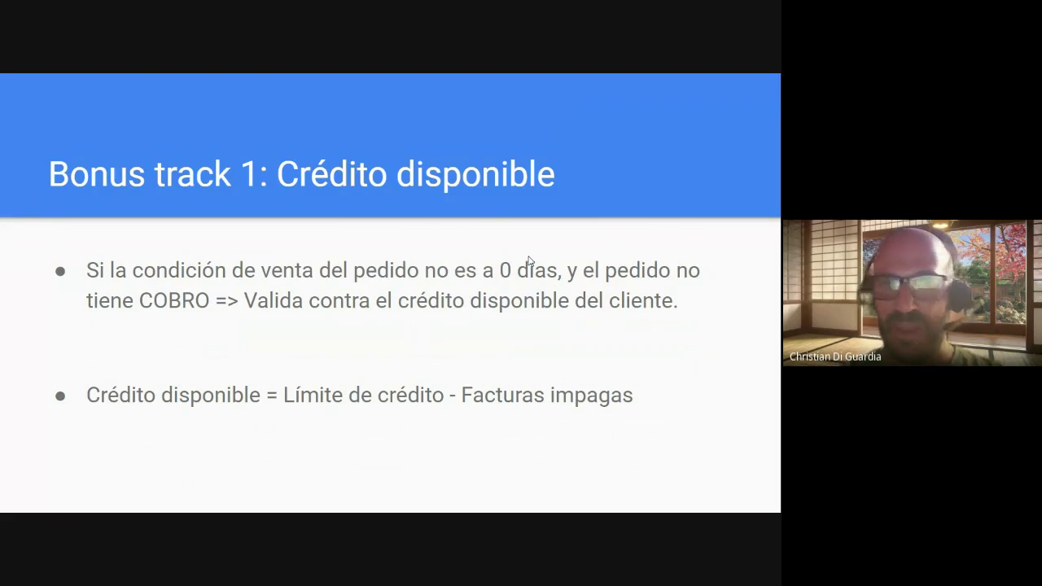
pyautogui.press('Escape')
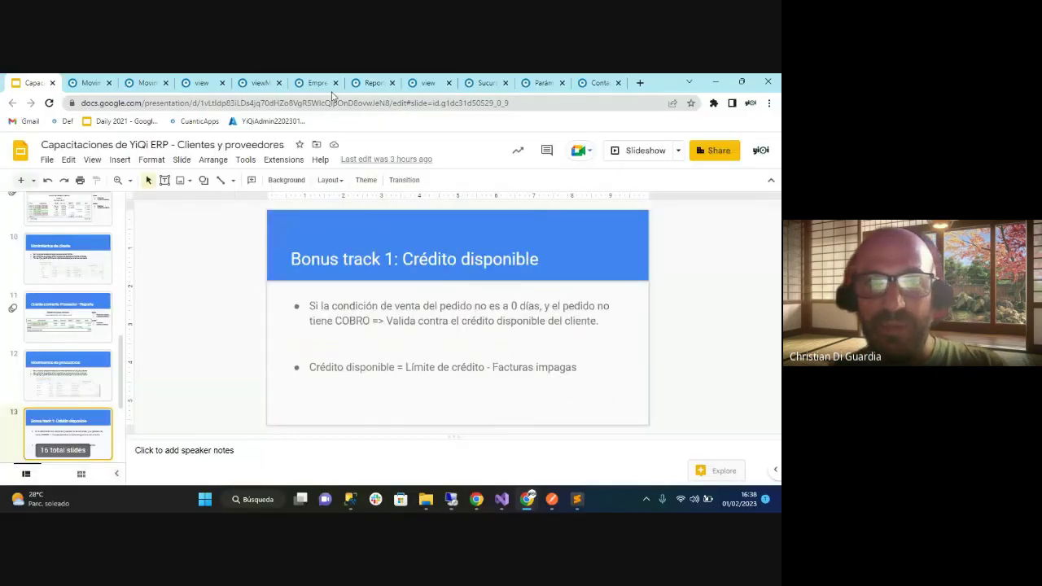
# Switch to the QA ERP company record in YiQi ERP, check its General section and open its Datos Adicionales section
pyautogui.click(319, 85)
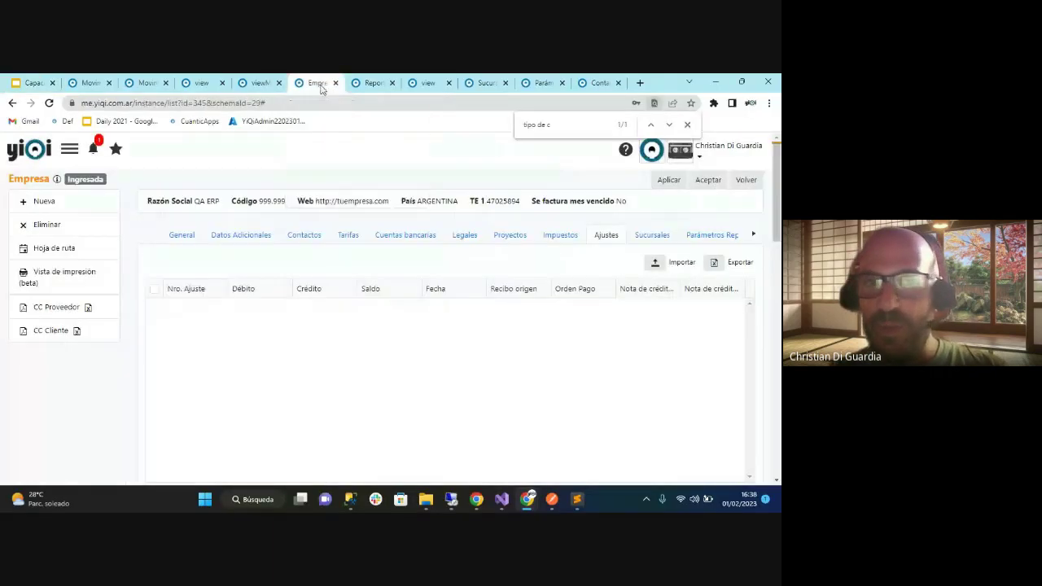
pyautogui.click(181, 237)
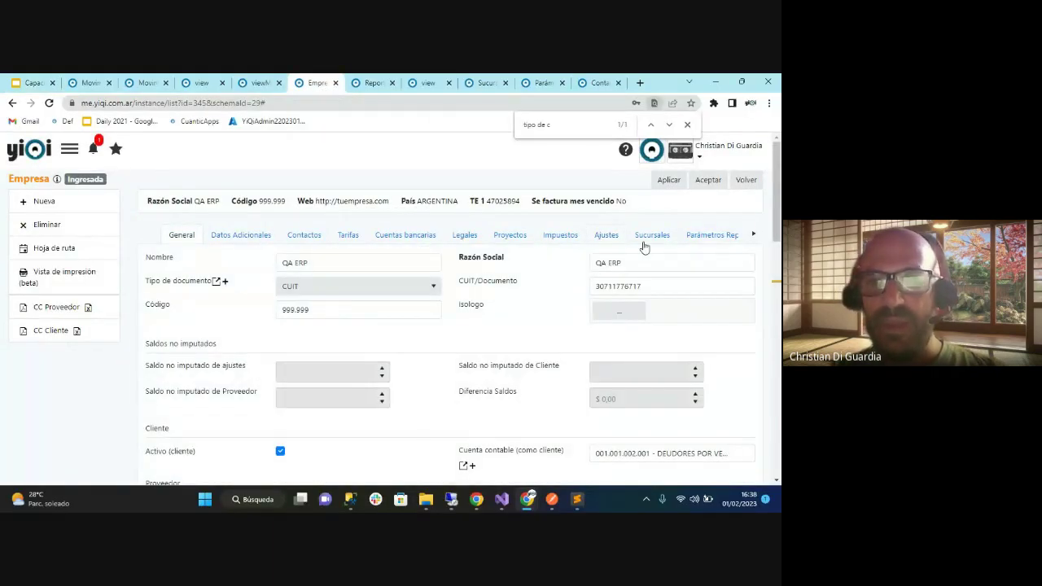
pyautogui.scroll(-1, 780, 222)
pyautogui.scroll(-4, 780, 221)
pyautogui.scroll(5, 780, 222)
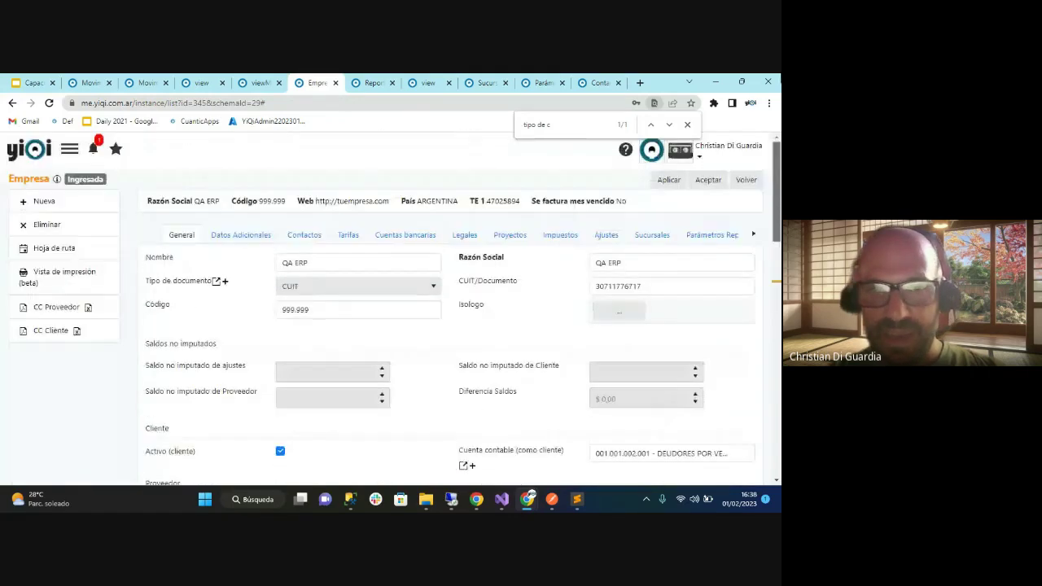
pyautogui.click(251, 235)
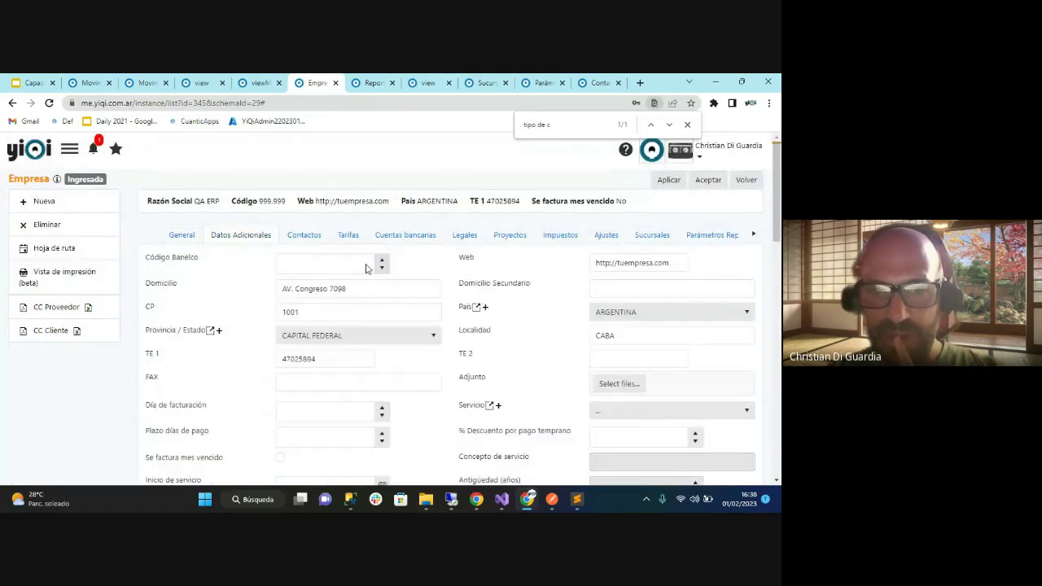
# Try to locate the customer's credit limit field by searching the page for "dispo" and "limi"
pyautogui.hotkey('ctrl', 'f')
pyautogui.write('dispo')
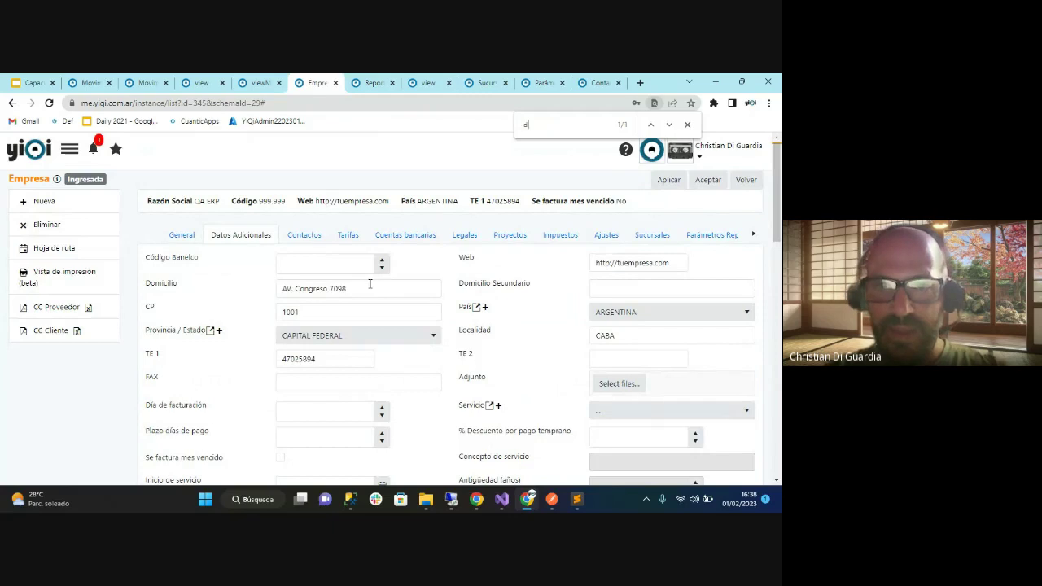
pyautogui.press('BackSpace')
pyautogui.press('BackSpace')
pyautogui.press('BackSpace')
pyautogui.press('BackSpace')
pyautogui.press('BackSpace')
pyautogui.write('elimi')
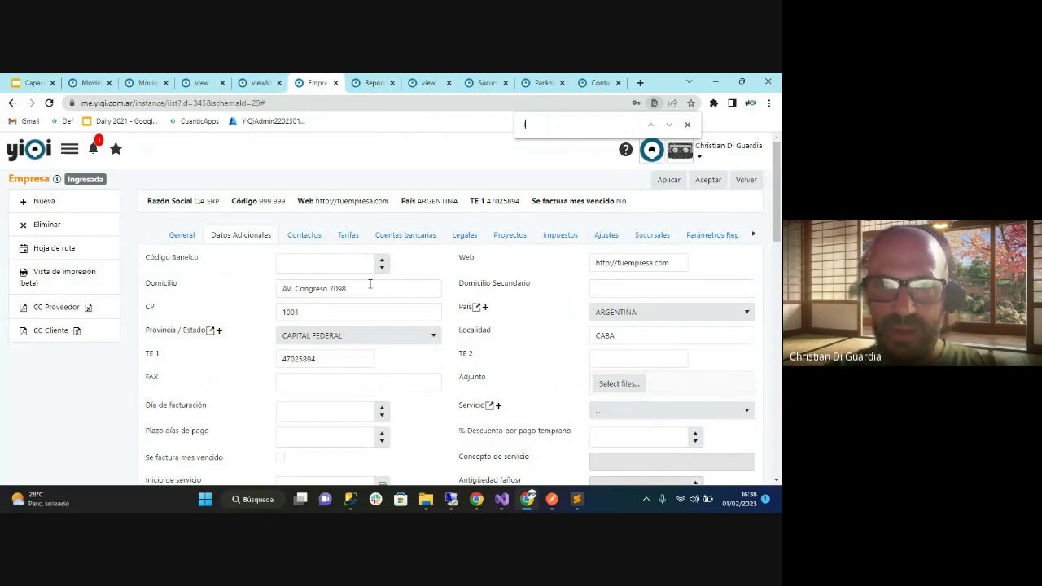
pyautogui.press('BackSpace')
pyautogui.press('BackSpace')
pyautogui.press('BackSpace')
pyautogui.press('BackSpace')
pyautogui.press('BackSpace')
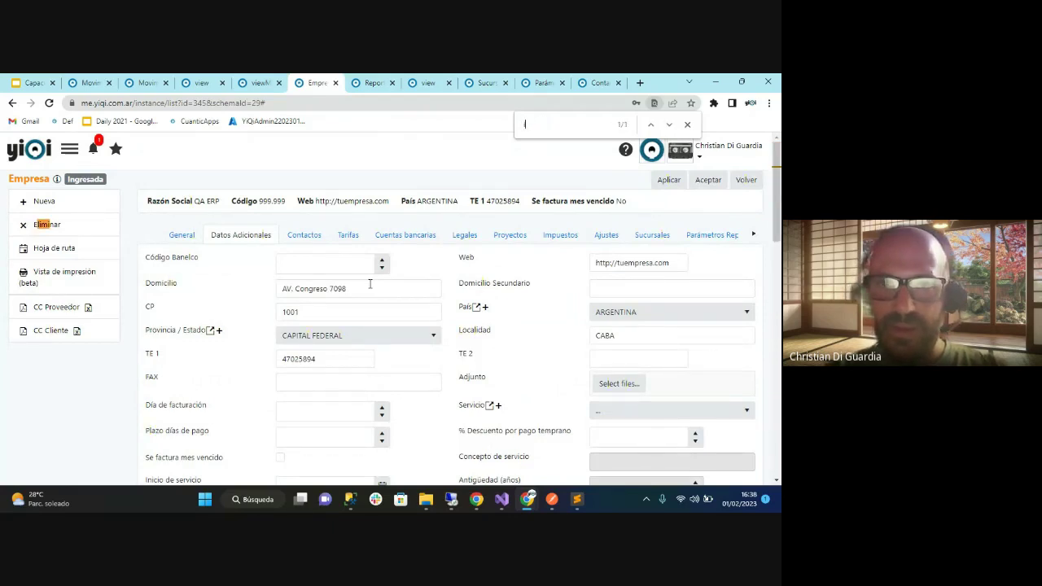
# Search the page for "crédi", highlight the Crédito máximo como cliente label and place the cursor in its value field
pyautogui.write('crédi')
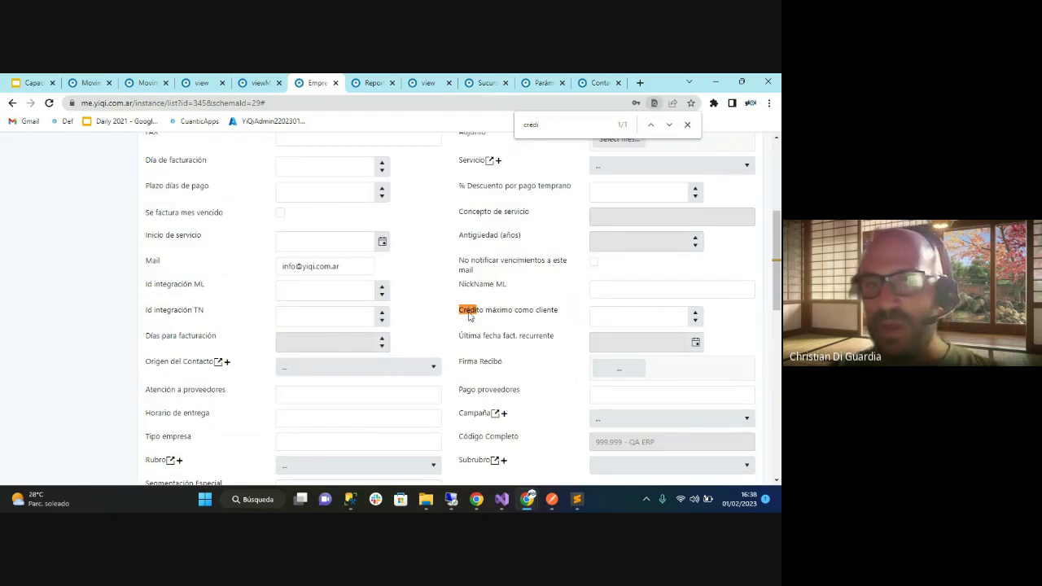
pyautogui.moveTo(775, 258)
pyautogui.mouseDown()
pyautogui.moveTo(781, 186)
pyautogui.moveTo(778, 260)
pyautogui.mouseUp()
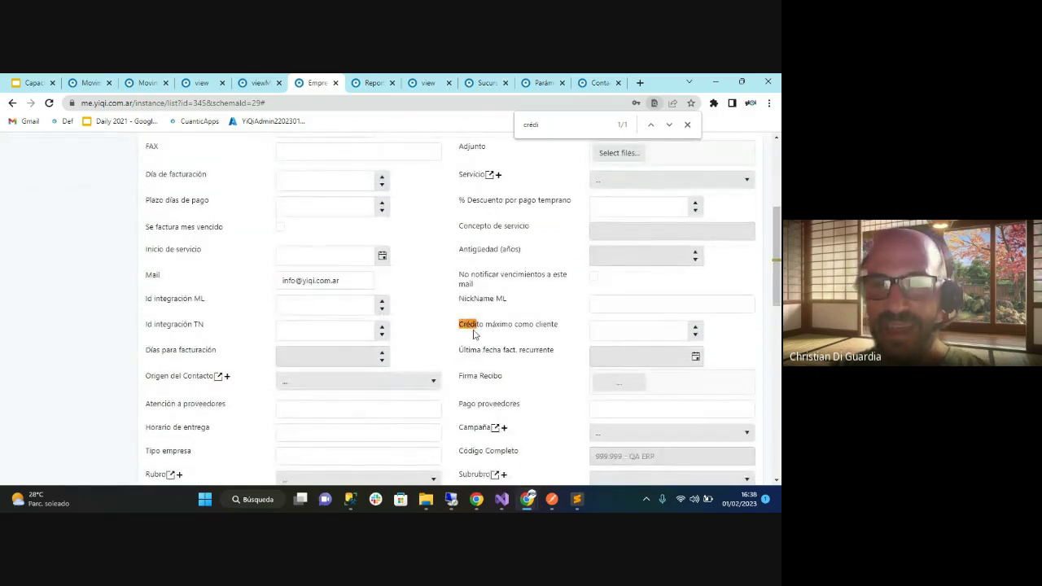
pyautogui.moveTo(462, 328); pyautogui.dragTo(559, 332)
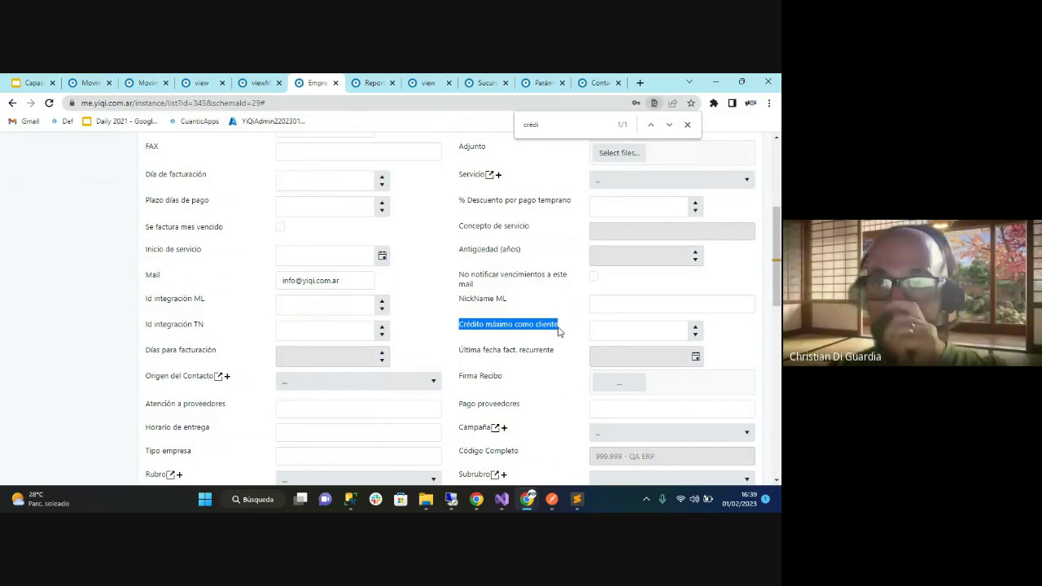
pyautogui.click(645, 329)
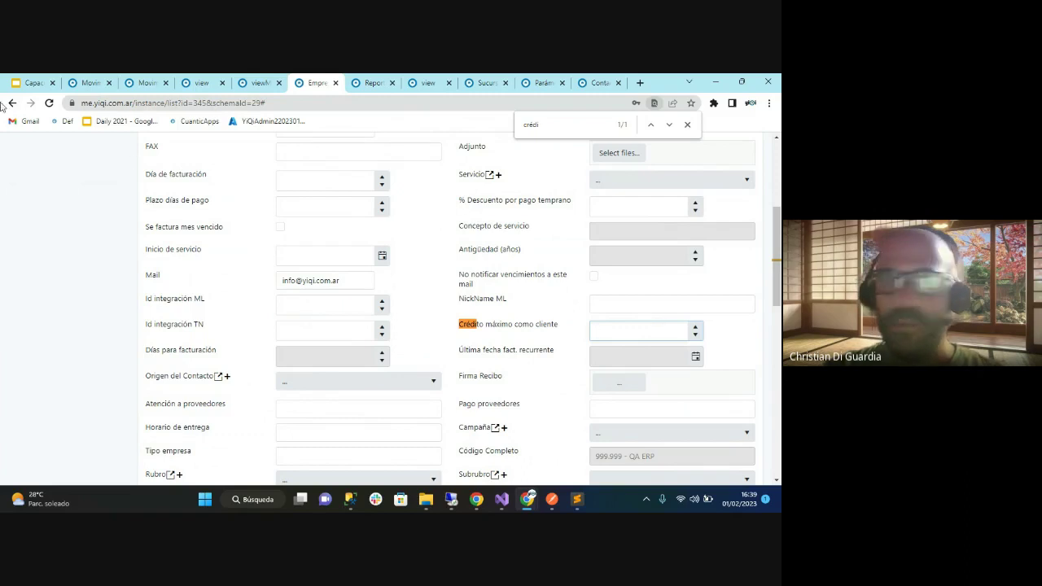
# Return to the Google Slides deck and present the Bonus track 1: Crédito disponible slide full screen
pyautogui.click(33, 83)
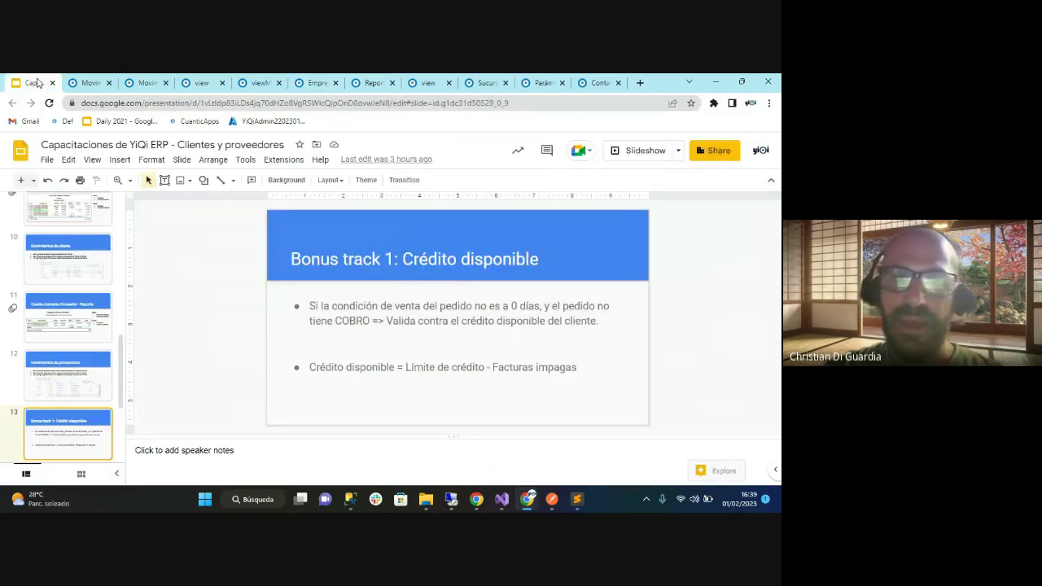
pyautogui.click(647, 152)
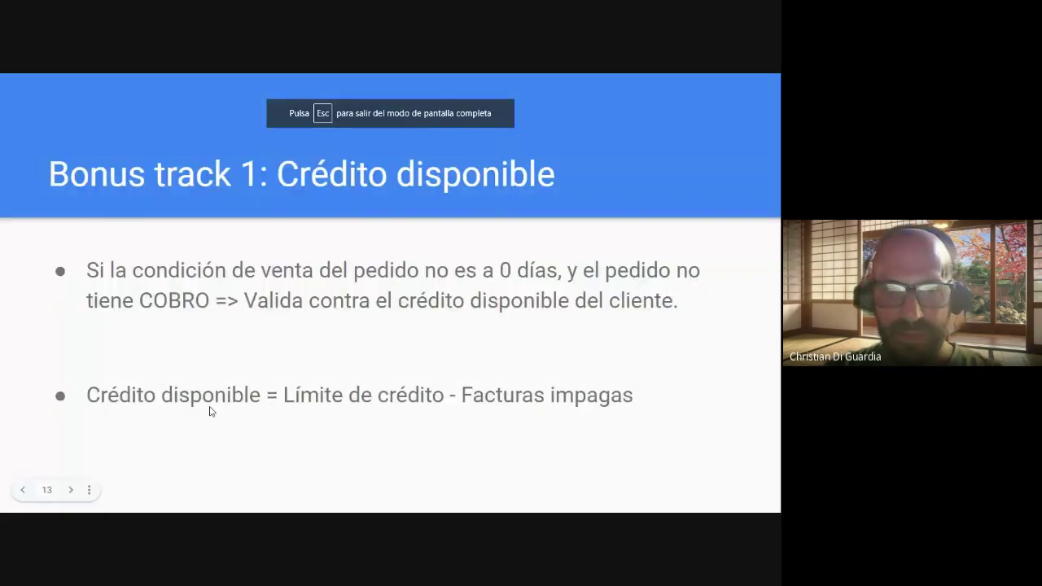